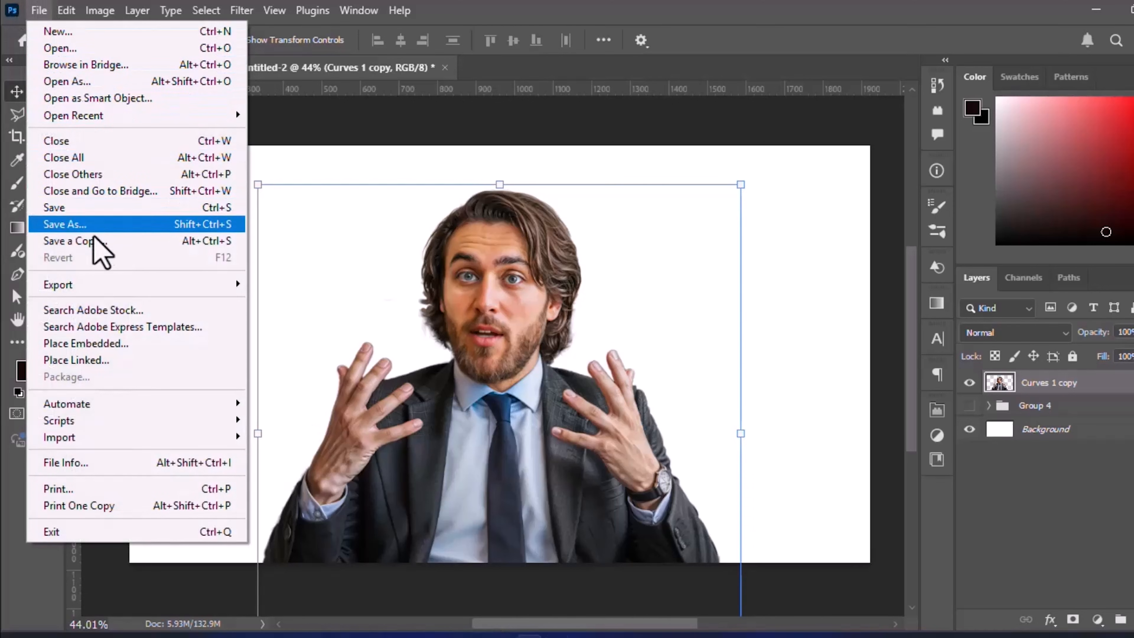
Place back.avif as an embedded image beneath the man's layer, scaled to extend slightly past the canvas
left_click(101, 343)
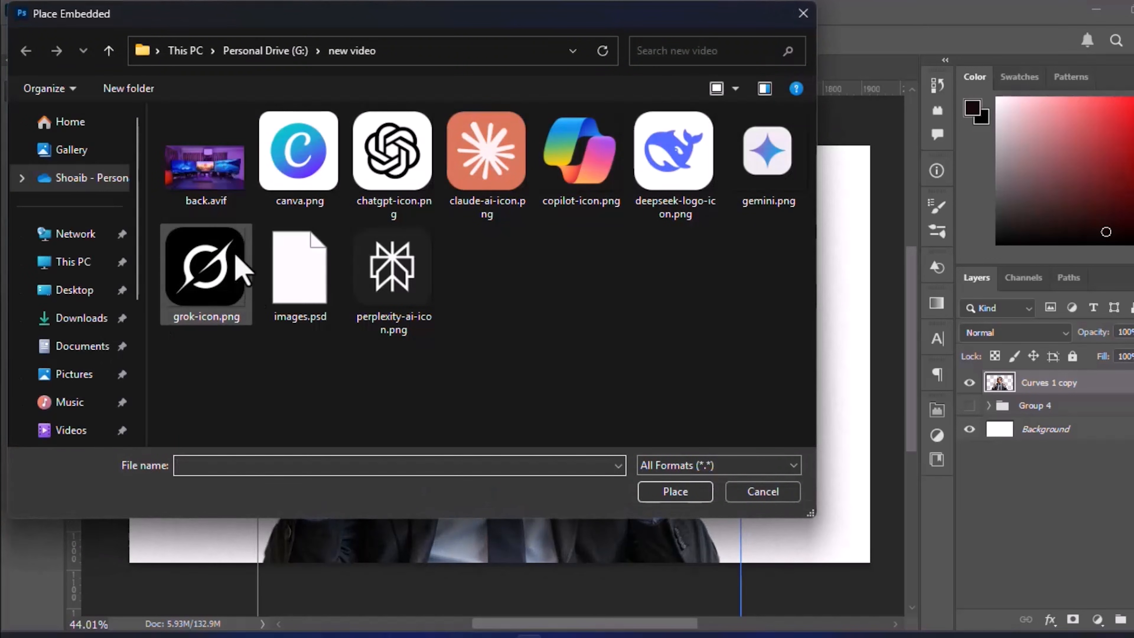
left_click(218, 203)
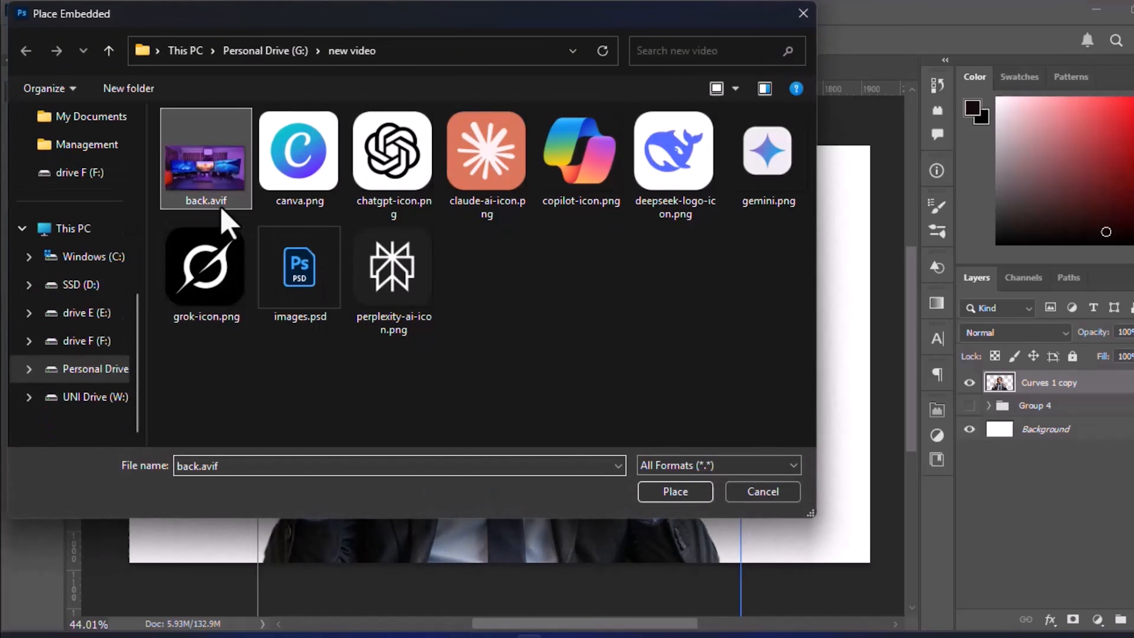
left_click(661, 493)
left_click_drag(1077, 387, 1076, 417)
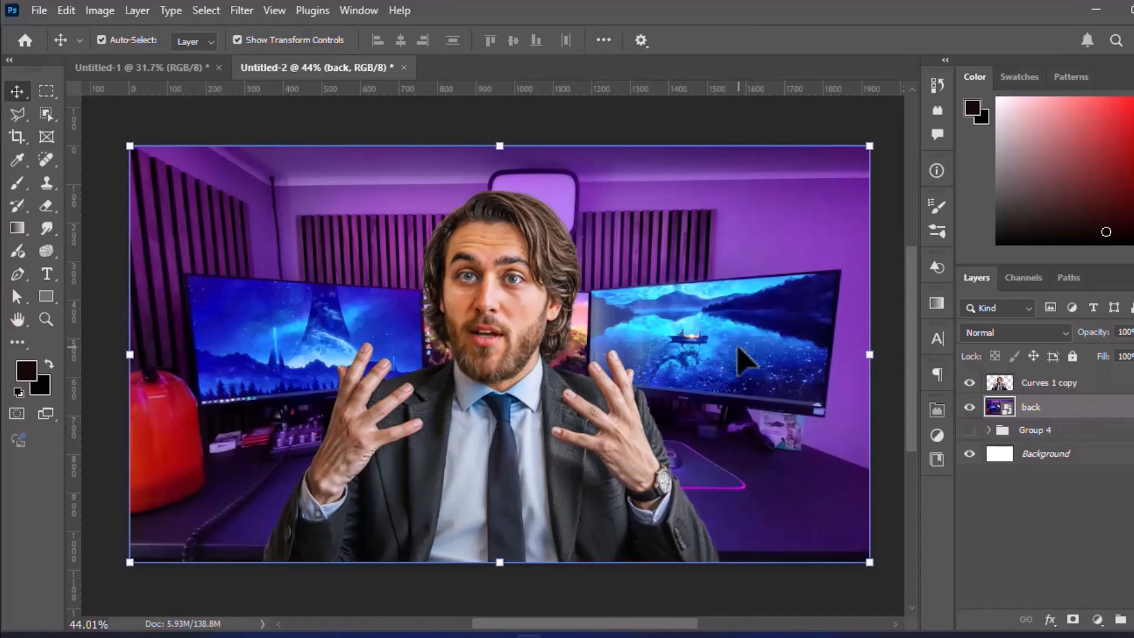
left_click_drag(869, 562, 892, 574)
key("Return")
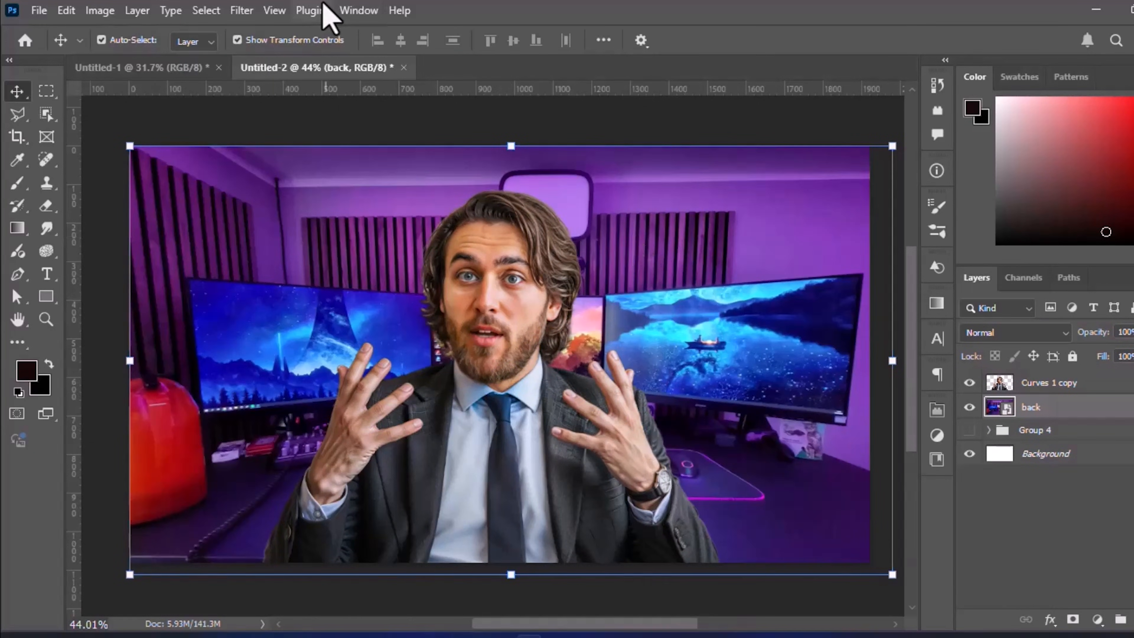
Start a Path Blur on the back layer, extending its blur path horizontally to the right and raising the end point speed
left_click(242, 11)
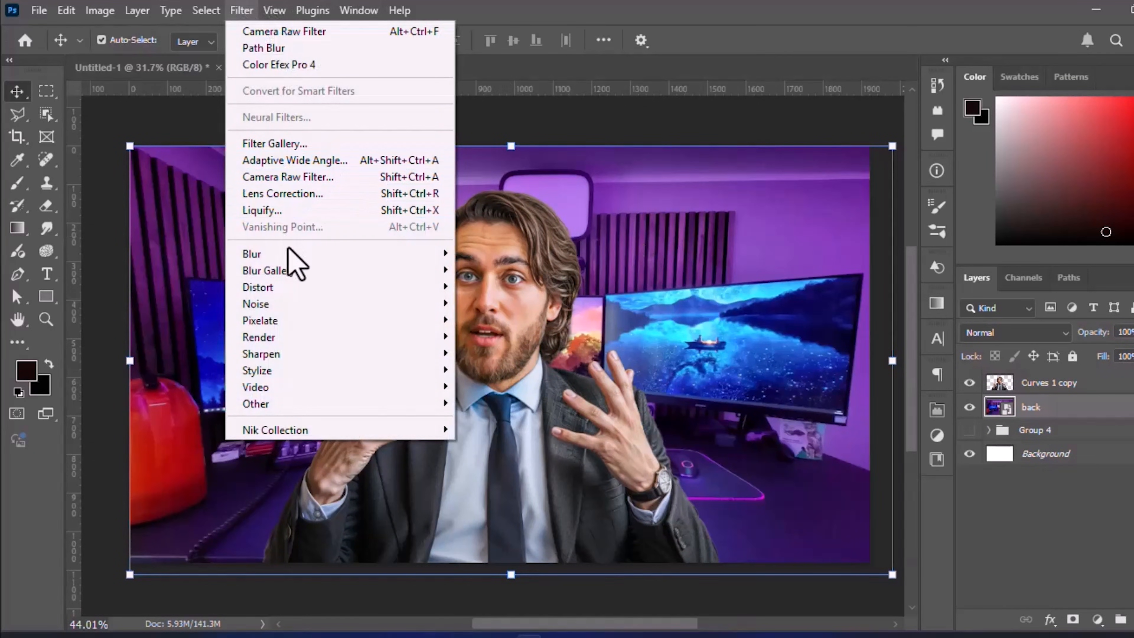
mouse_move(322, 271)
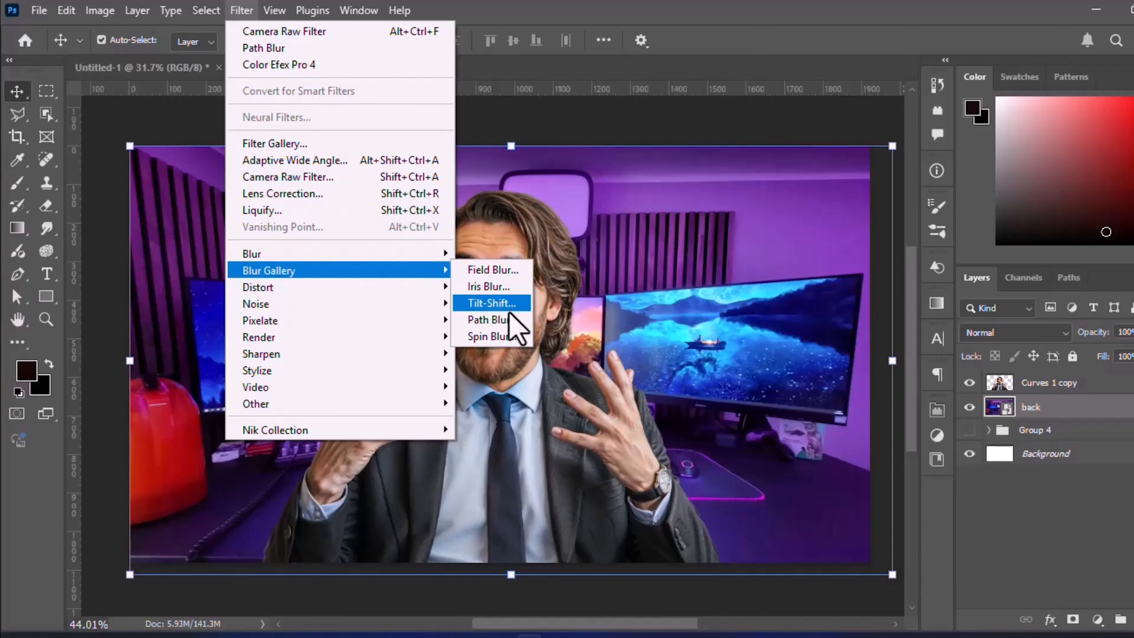
left_click(507, 320)
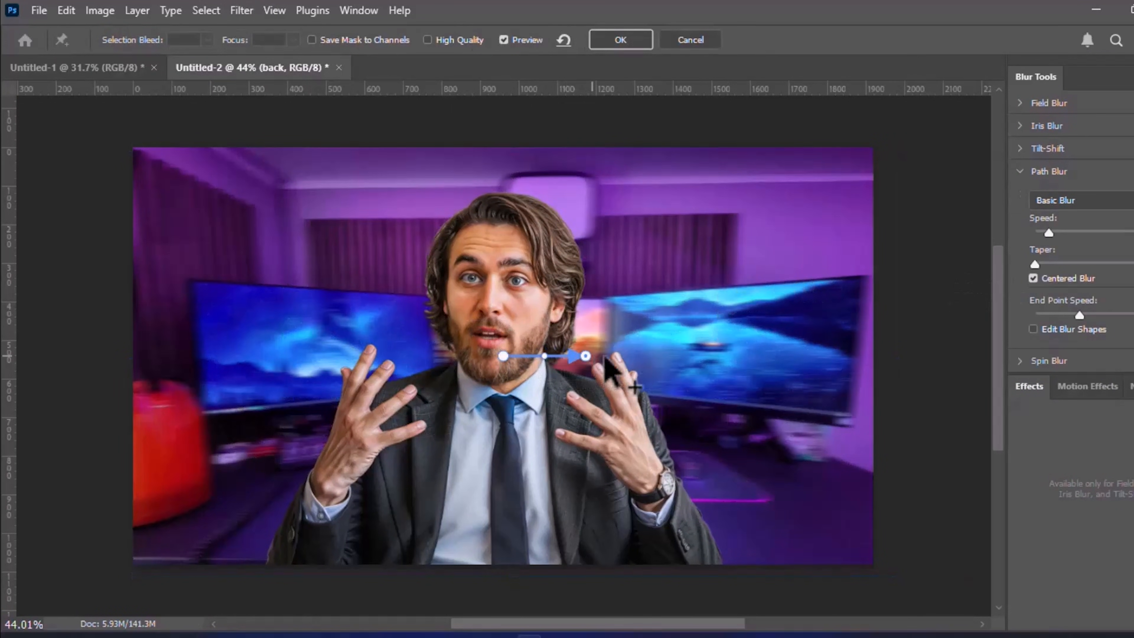
left_click_drag(586, 357, 639, 357)
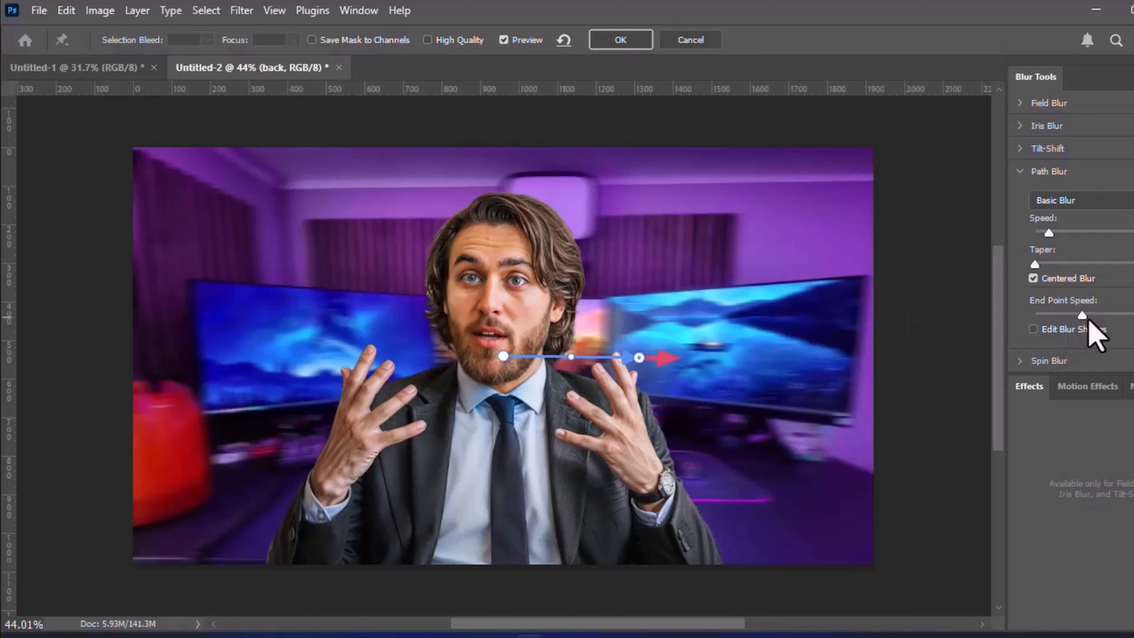
left_click_drag(1088, 319, 1092, 319)
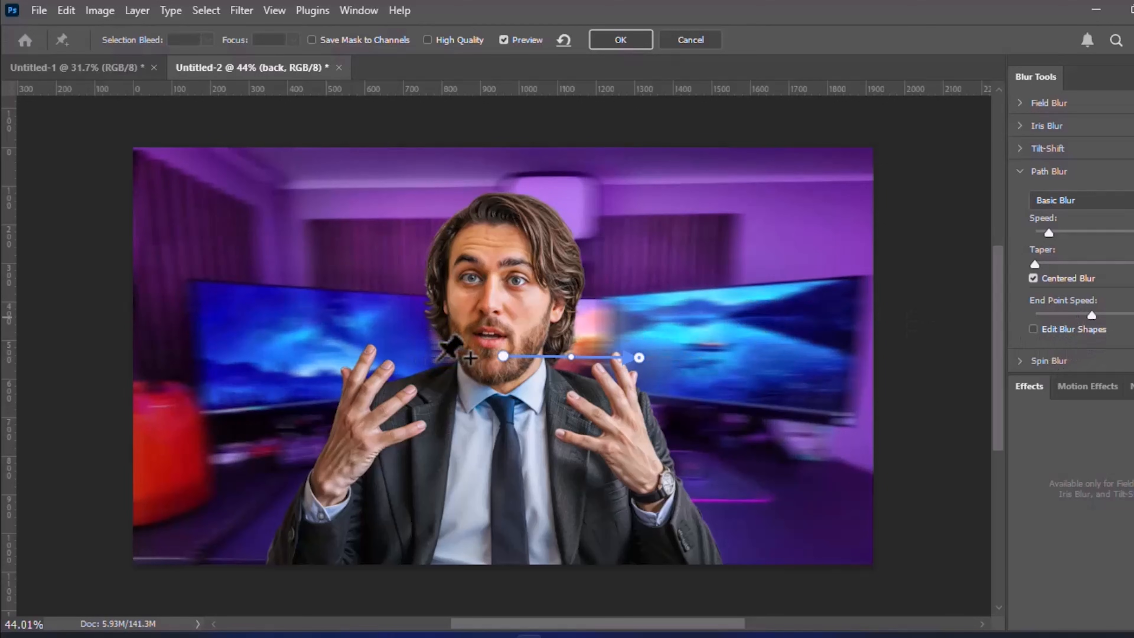
Add a second blur path running leftward from the man's collar, raise its end point speed, and apply the Path Blur
left_click(514, 378)
double_click(279, 380)
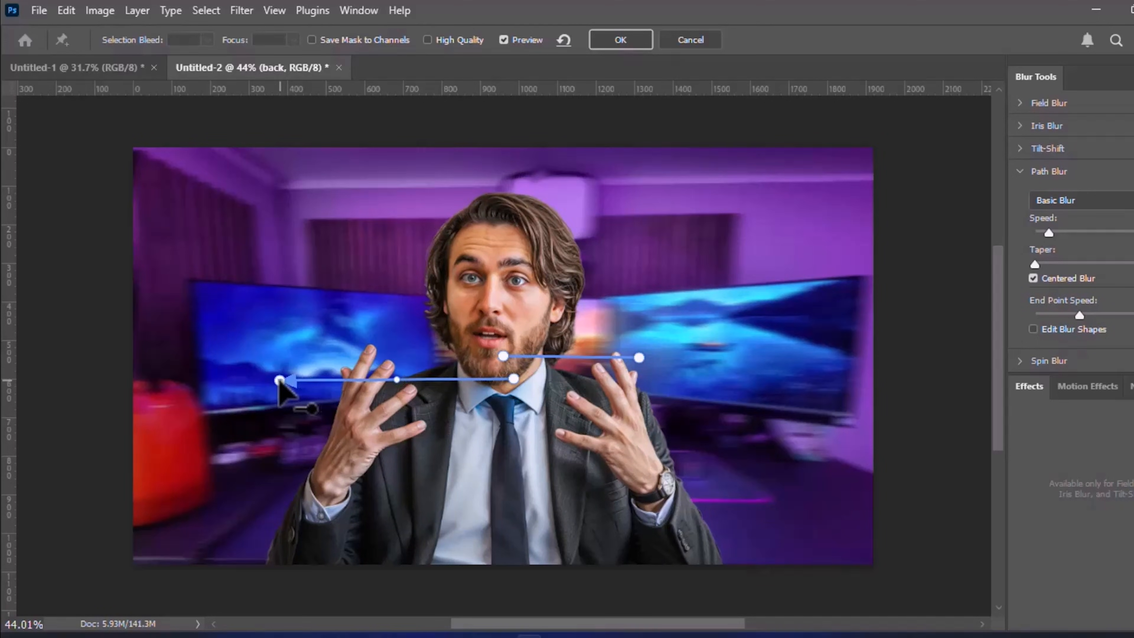
left_click_drag(1082, 314, 1106, 315)
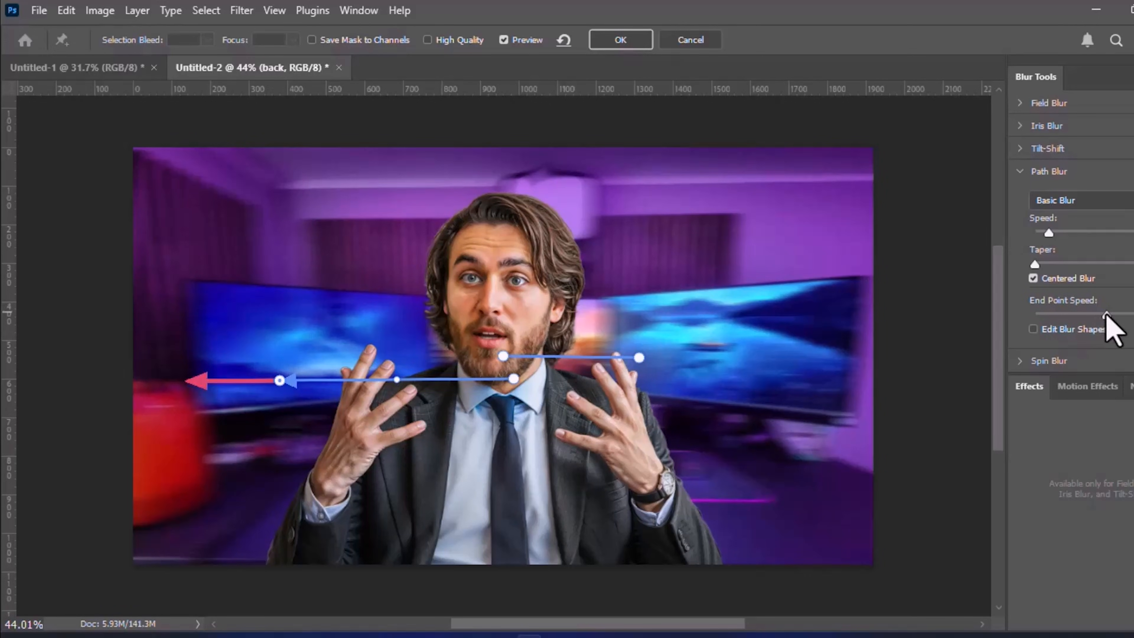
left_click(621, 46)
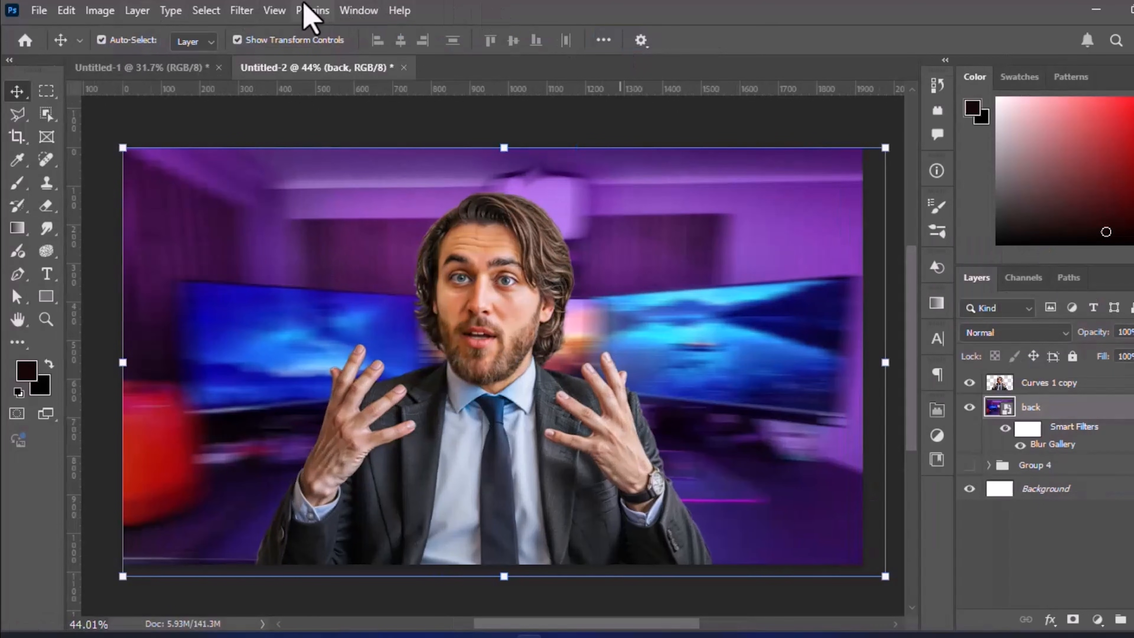
Apply a Gaussian Blur with a radius of 1.7 pixels to the back layer
left_click(244, 10)
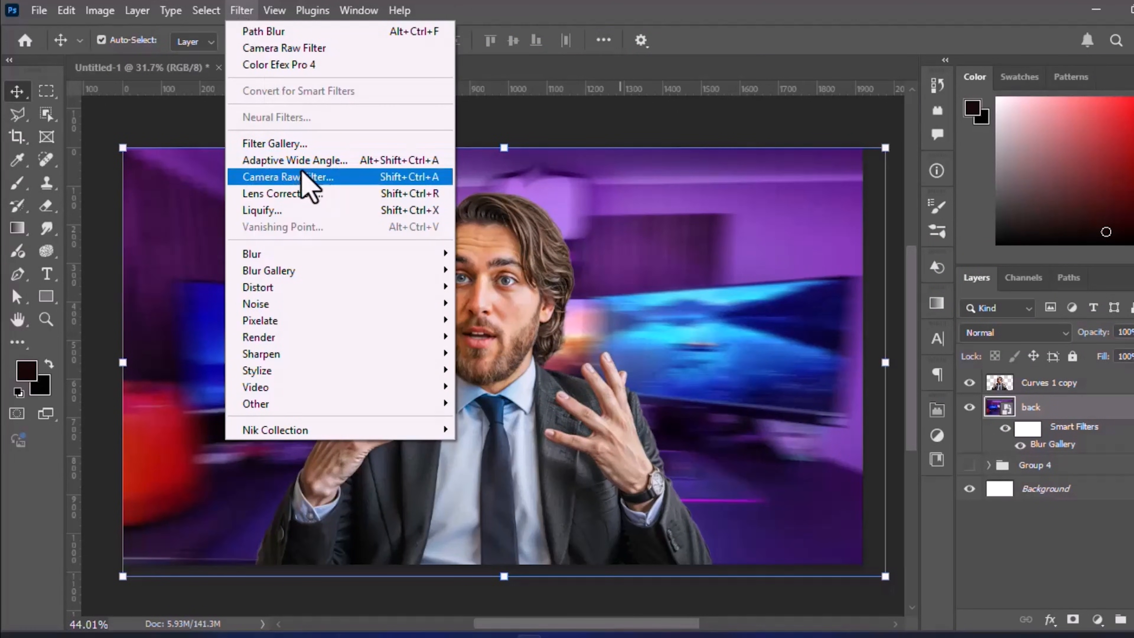
mouse_move(370, 257)
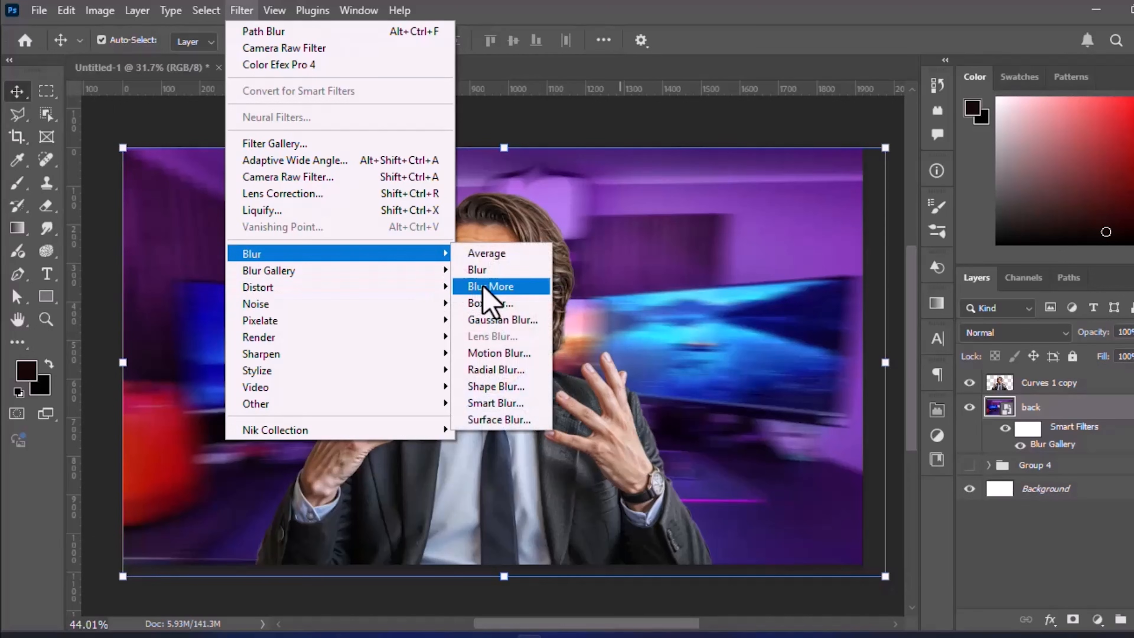
left_click(495, 320)
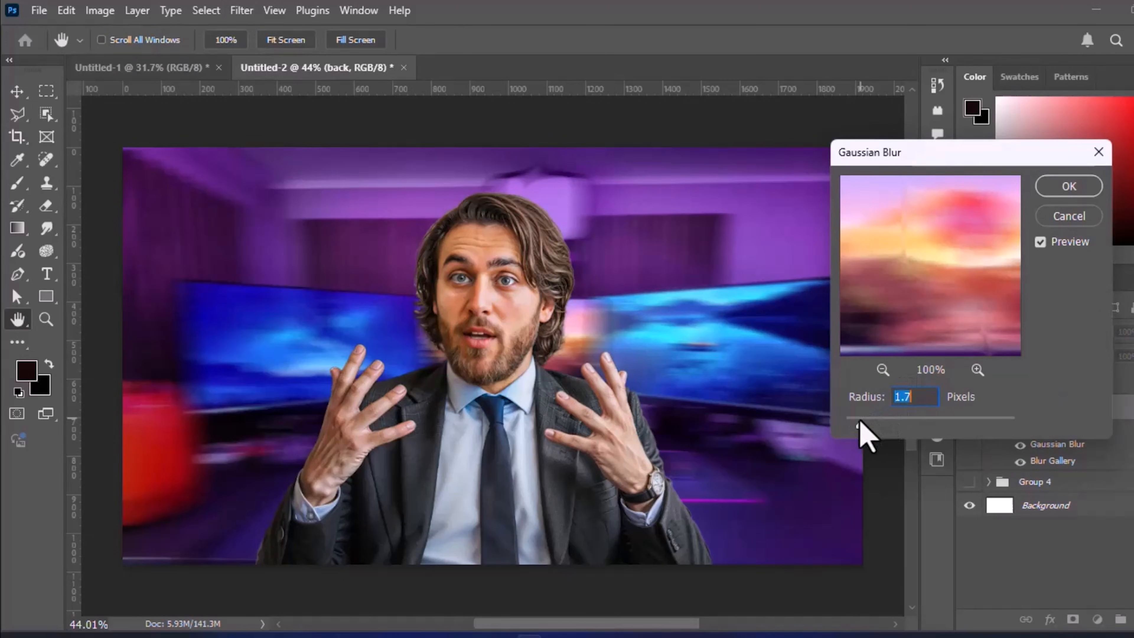
left_click(1059, 188)
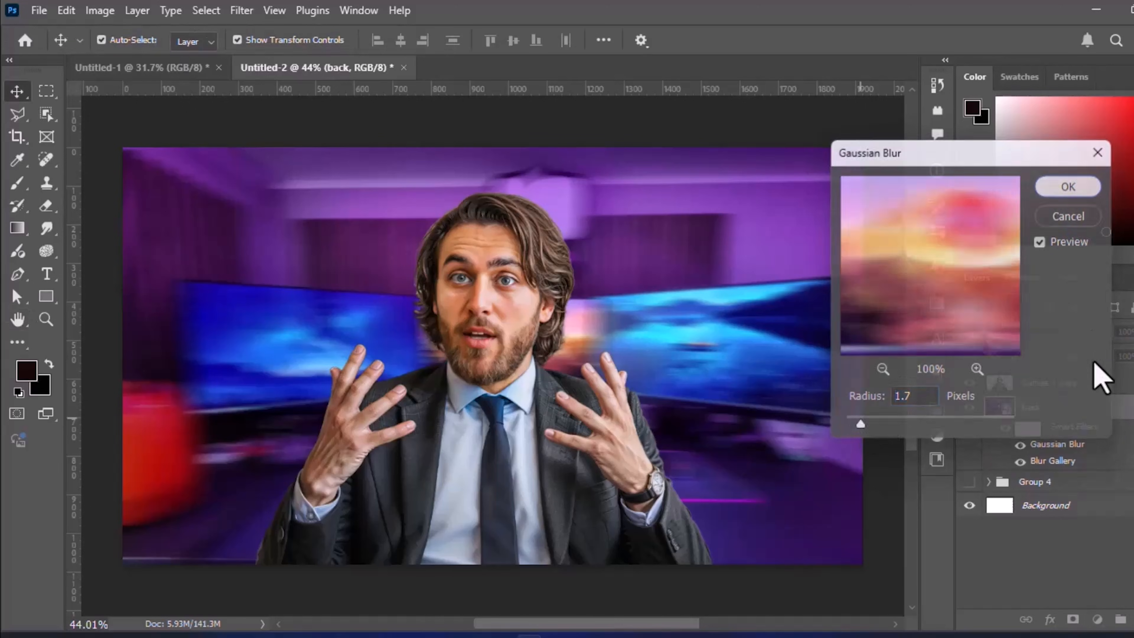
Add an Exposure adjustment clipped to the back layer and set its gamma correction to 0.69
left_click(1097, 620)
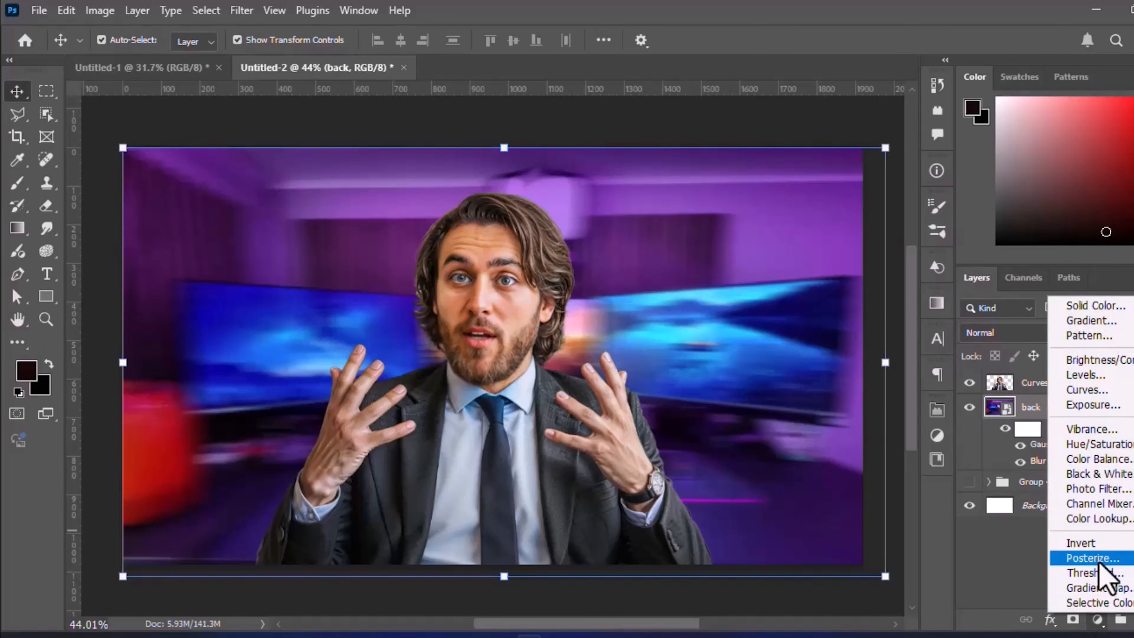
left_click(1094, 405)
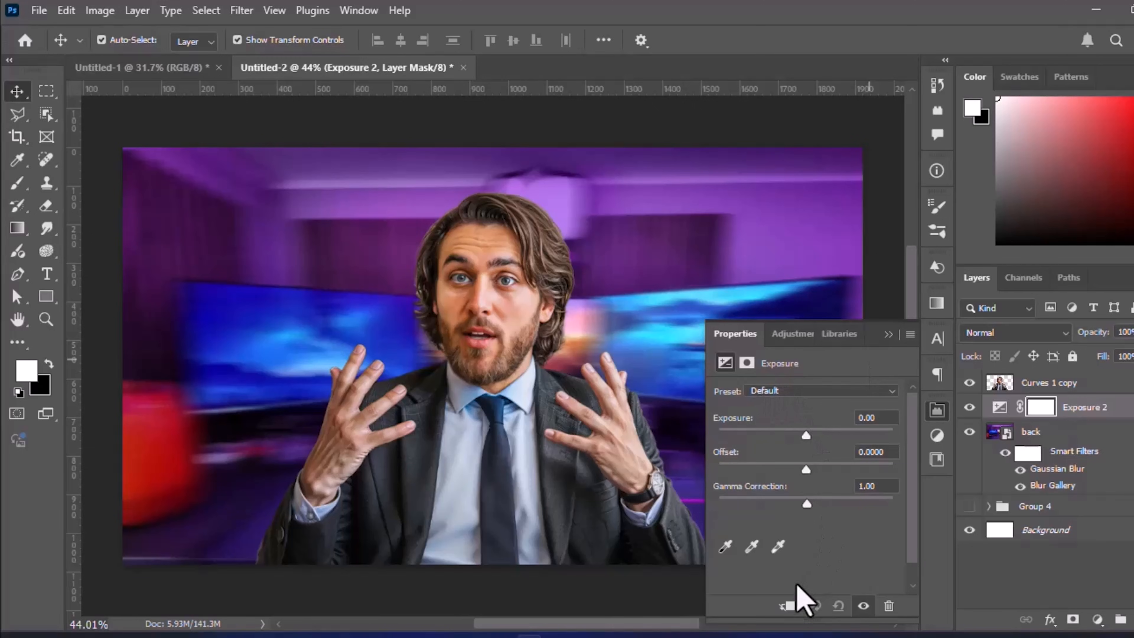
left_click(787, 605)
left_click_drag(811, 503, 826, 503)
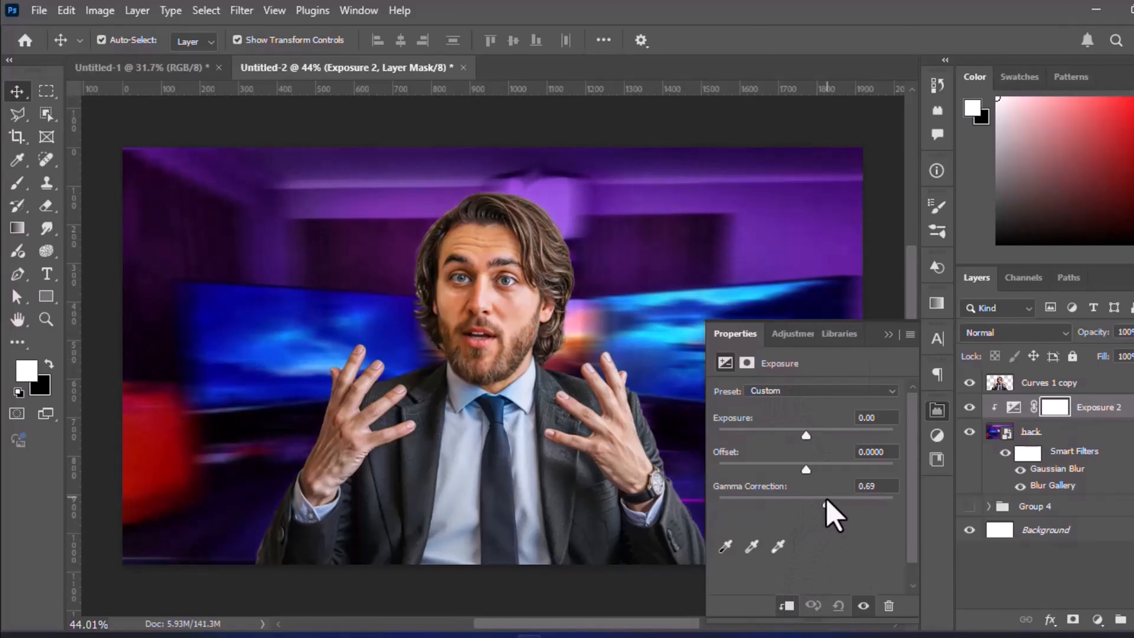
left_click_drag(800, 440, 805, 443)
left_click(889, 335)
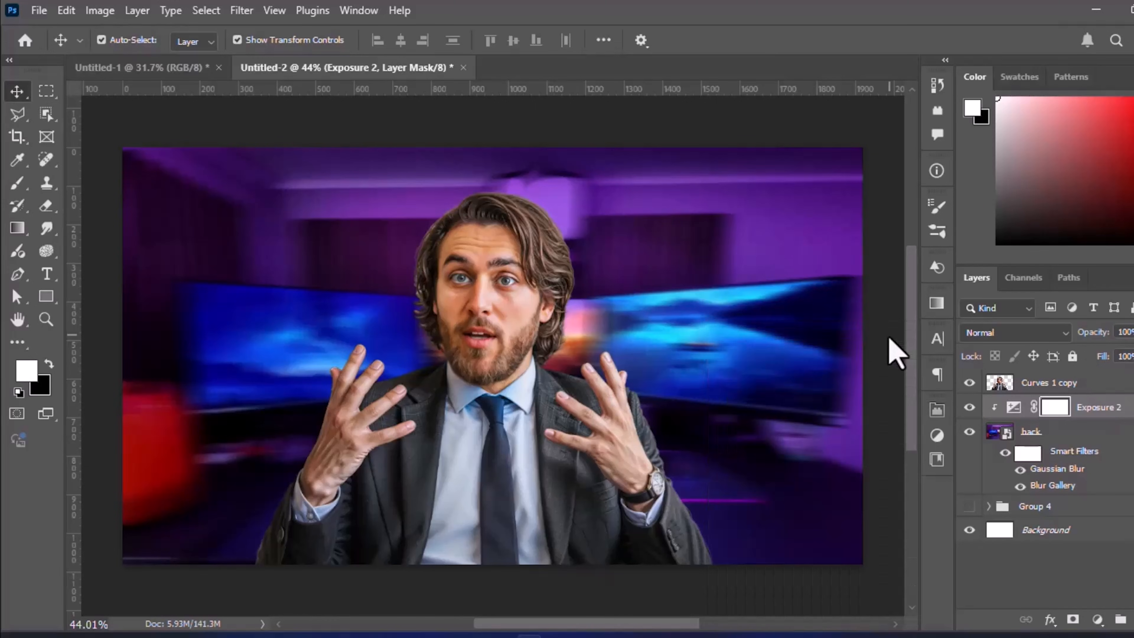
Enlarge the man's cutout and reposition it near the centre of the canvas
left_click(309, 442)
scroll(308, 442, "down", 1)
left_click_drag(268, 426, 170, 425)
left_click_drag(424, 370, 477, 413)
key("Return")
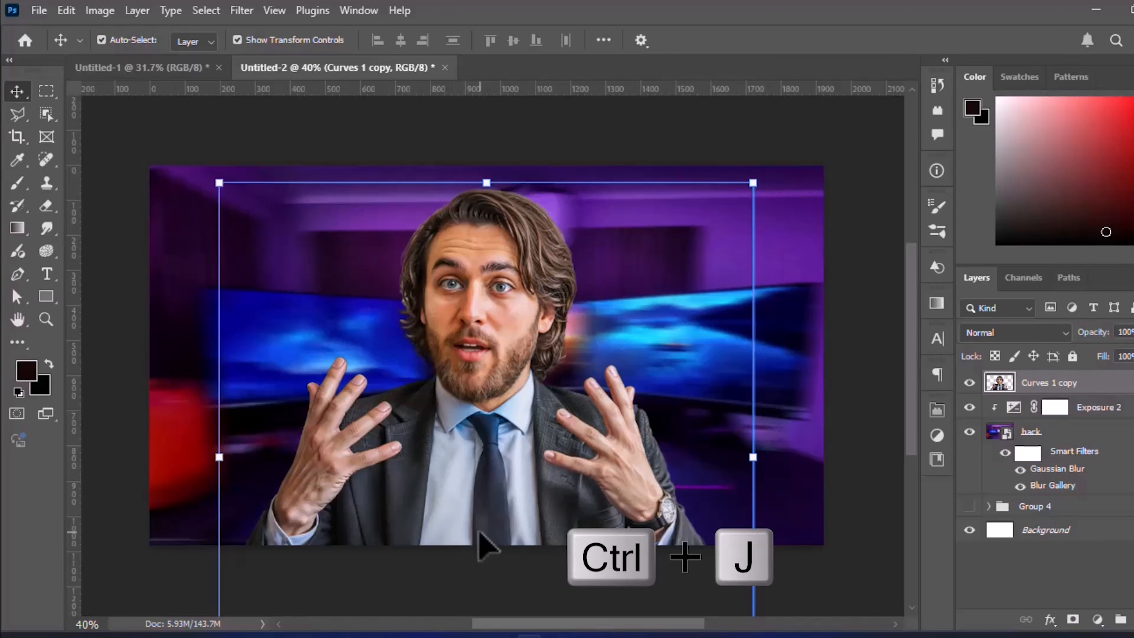
Duplicate the man's layer twice and hide the original Curves 1 copy layer
key("ctrl+j")
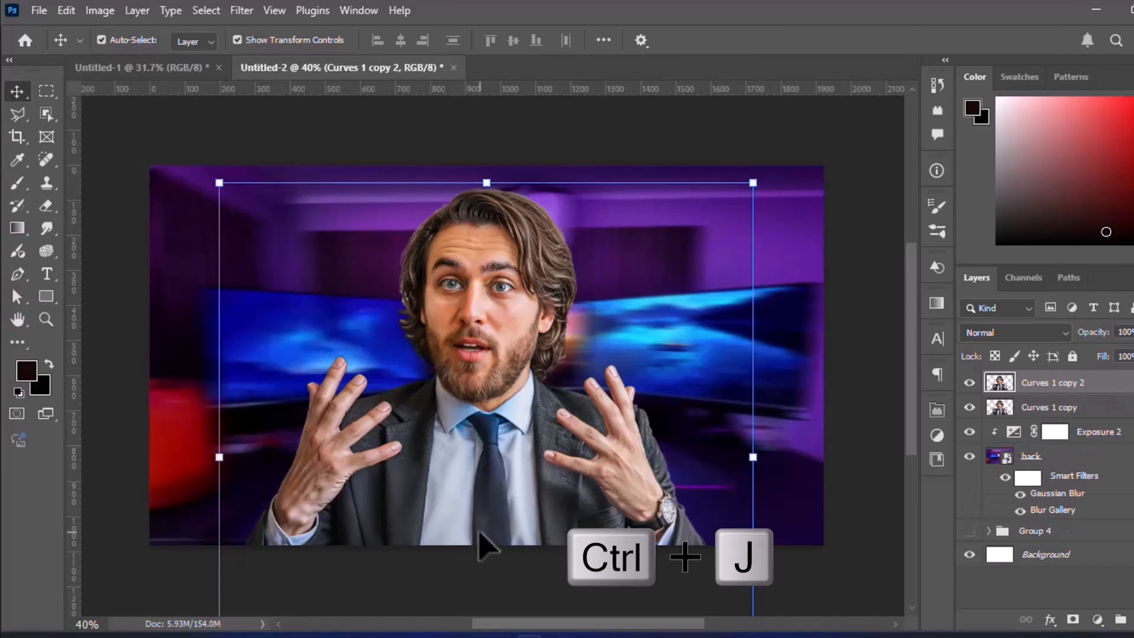
key("ctrl+j")
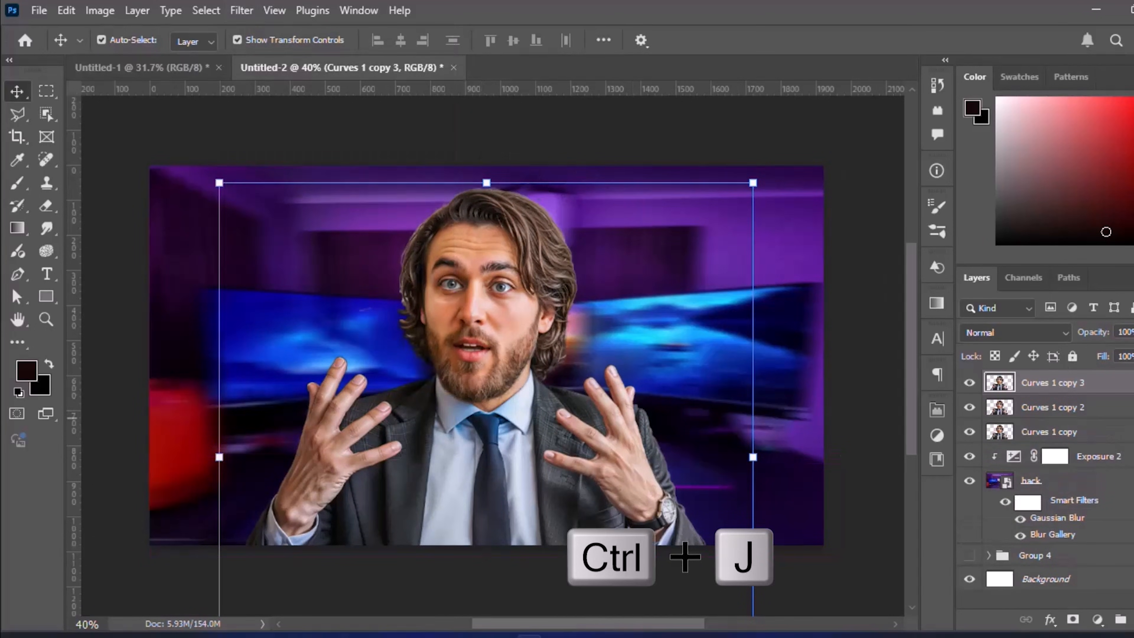
left_click(964, 455)
left_click(968, 434)
left_click(968, 411)
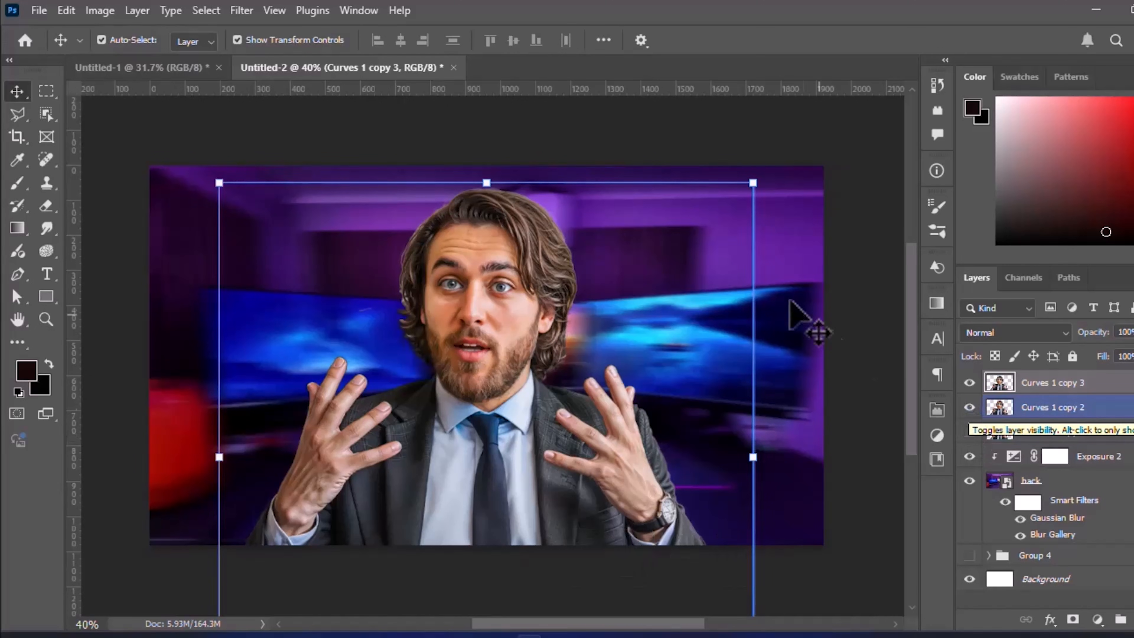
In Camera Raw, set the top copy's exposure +0.35, contrast -27, highlights -28, shadows -14, whites +47 and blacks -7
left_click(236, 11)
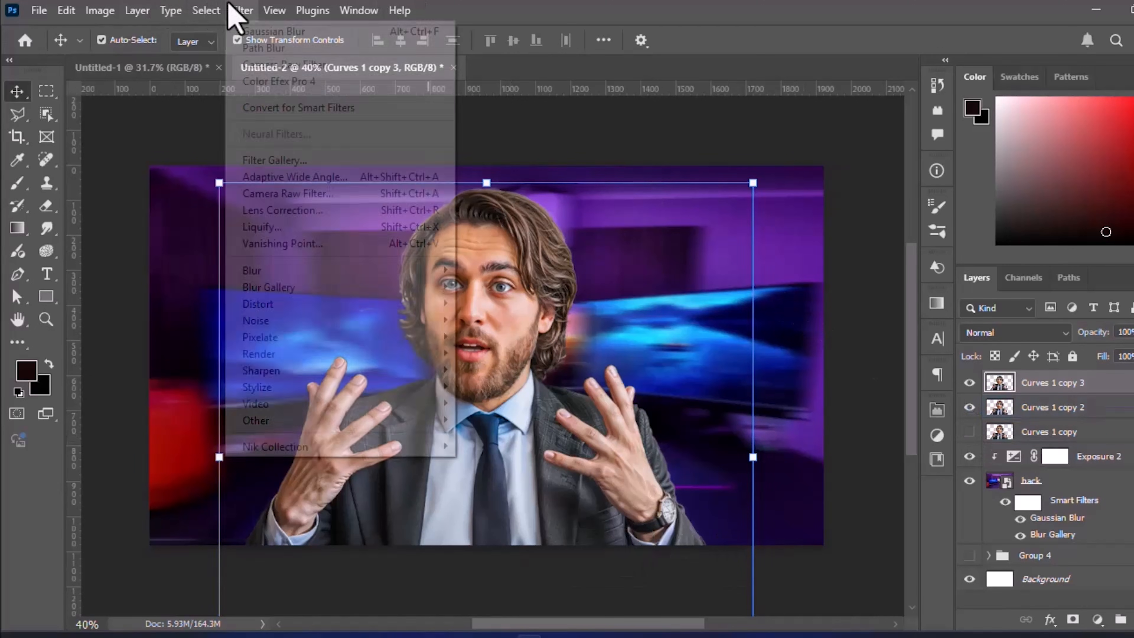
left_click(327, 193)
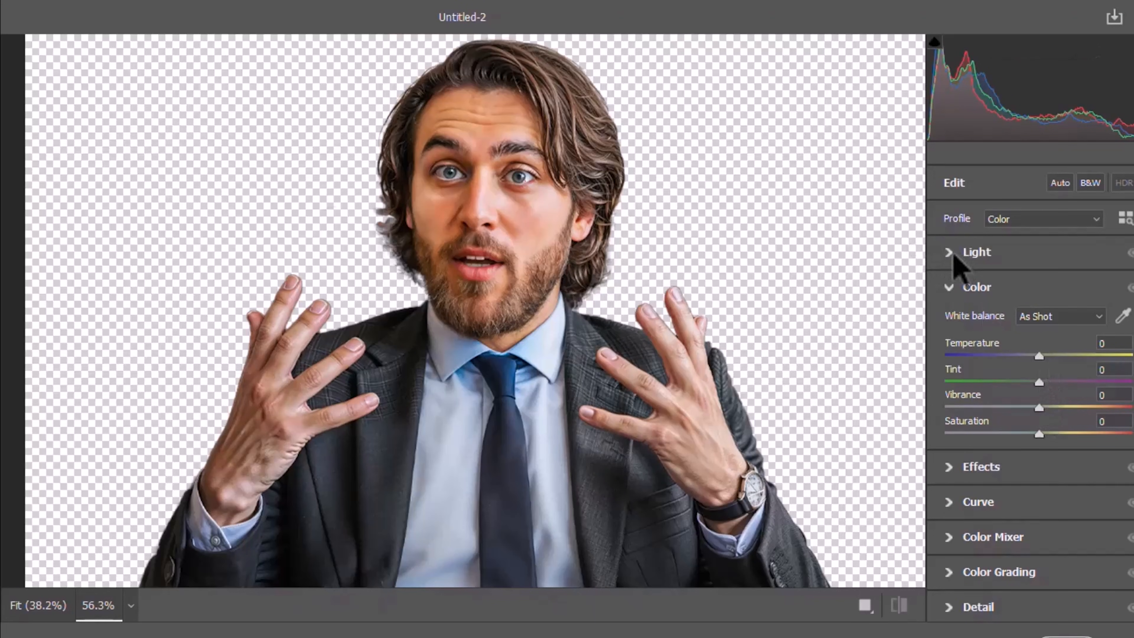
left_click(956, 257)
left_click_drag(1040, 291, 1026, 375)
left_click_drag(1039, 396, 1032, 427)
scroll(982, 393, "down", 2)
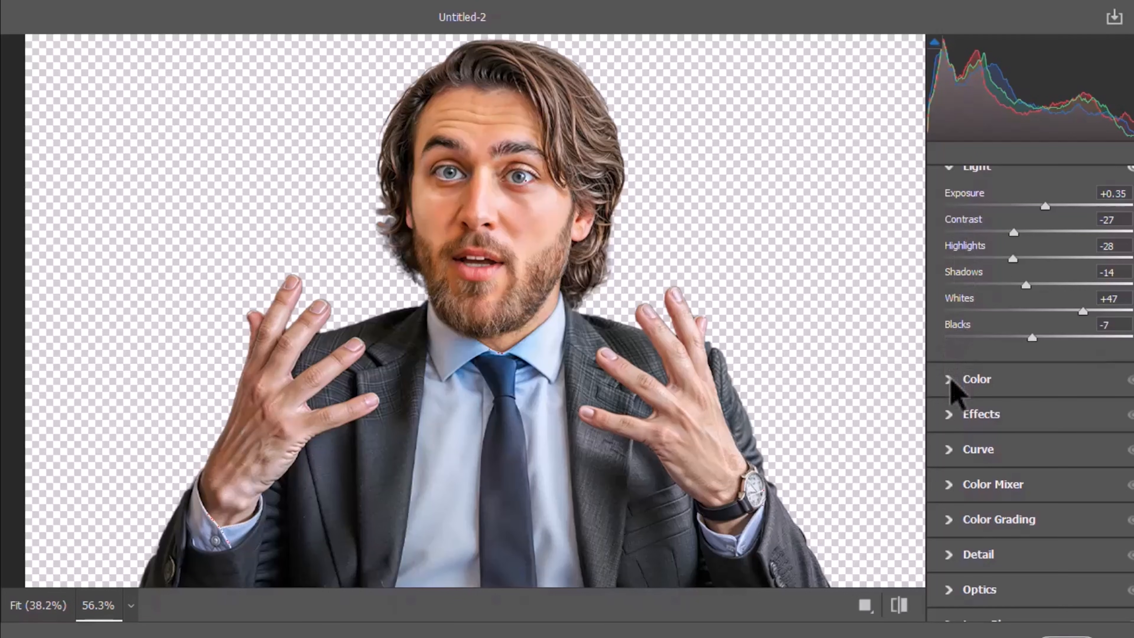
Set the Camera Raw temperature to -62, vibrance to +37 and saturation to +7
left_click(951, 379)
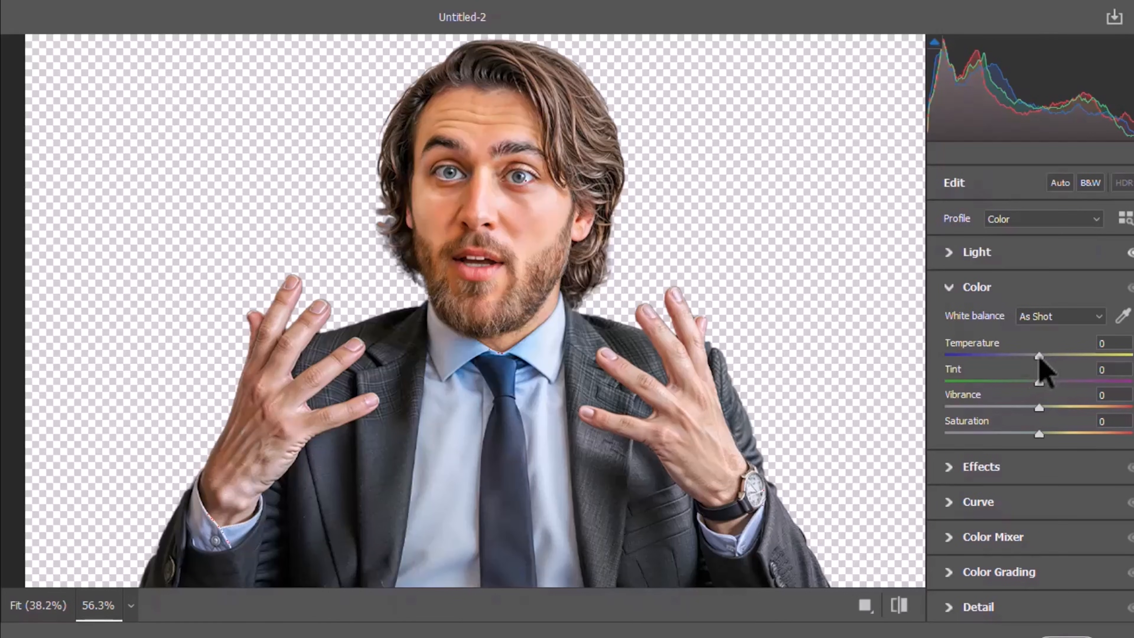
left_click_drag(1039, 358, 981, 357)
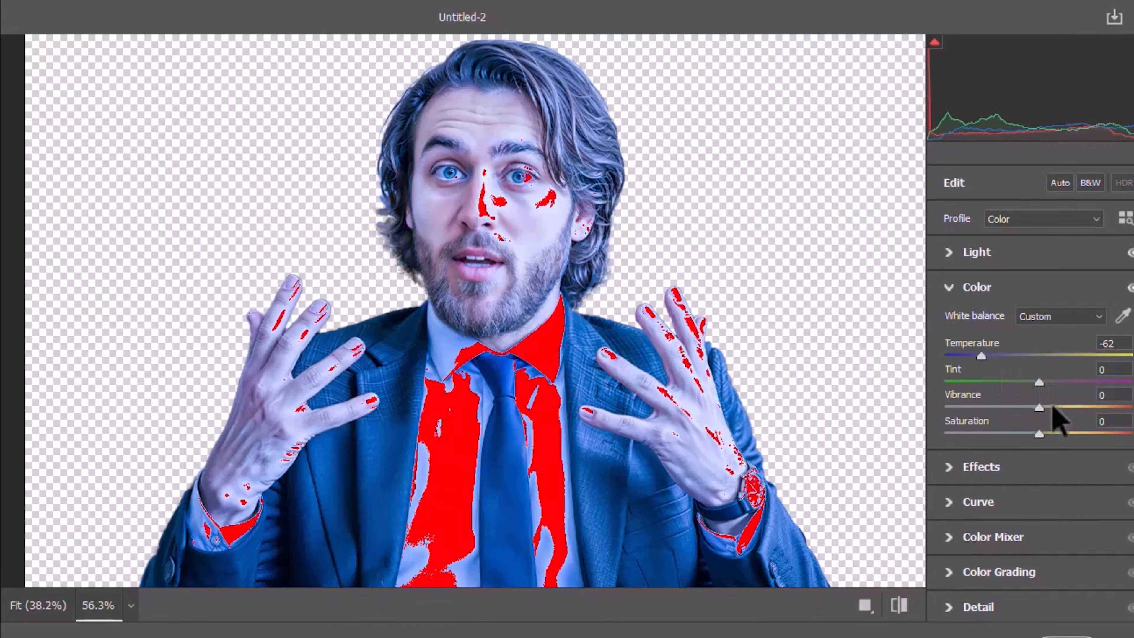
left_click_drag(1040, 408, 1043, 436)
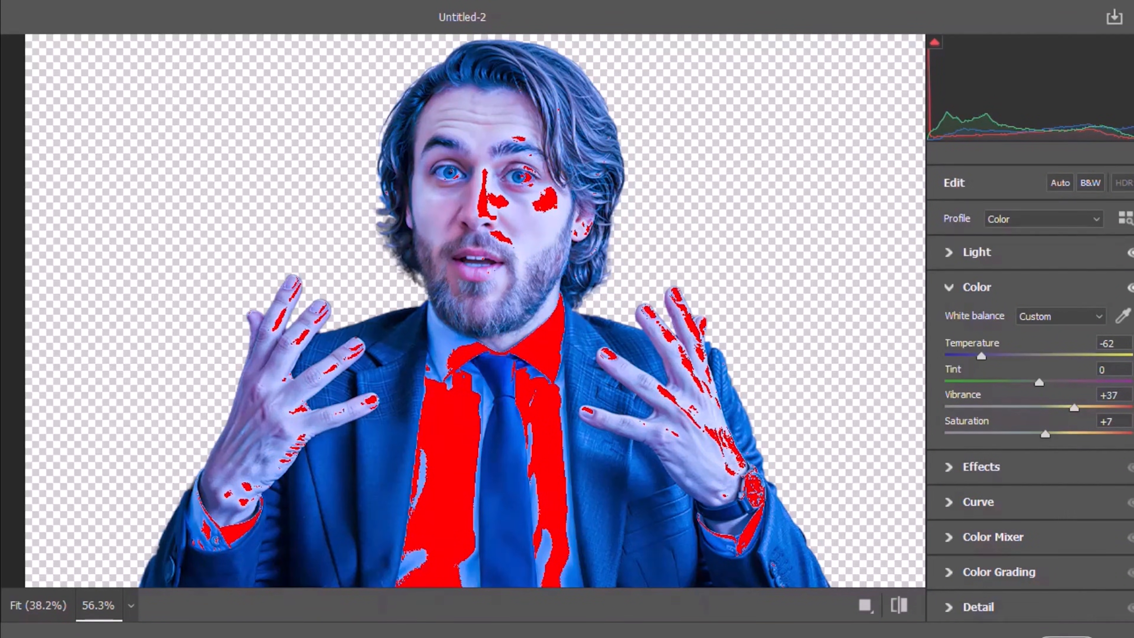
Raise the Camera Raw texture and clarity, and apply the filter to the top copy
left_click(952, 467)
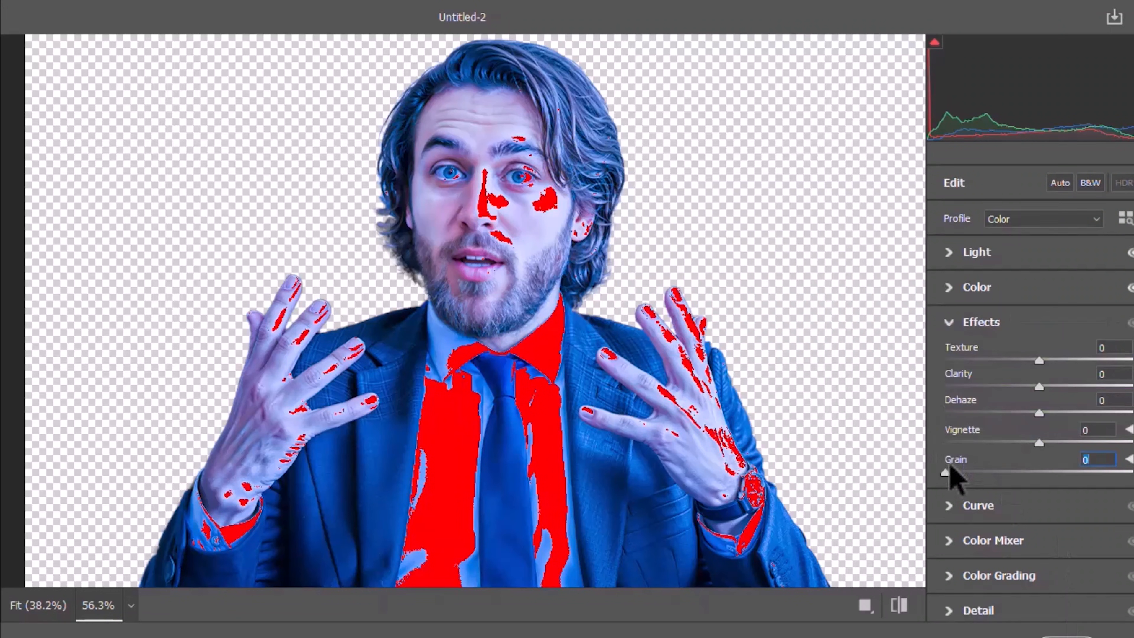
left_click_drag(1040, 361, 1065, 387)
key("Return")
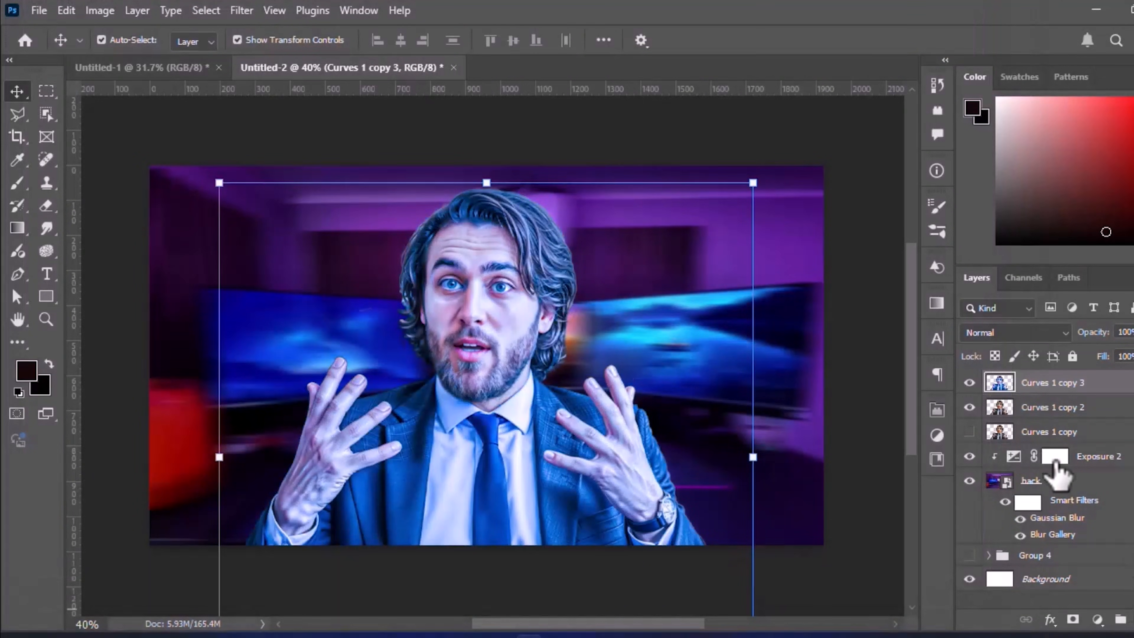
Add a black layer mask to the blue-tinted Curves 1 copy 3 layer
key("alt")
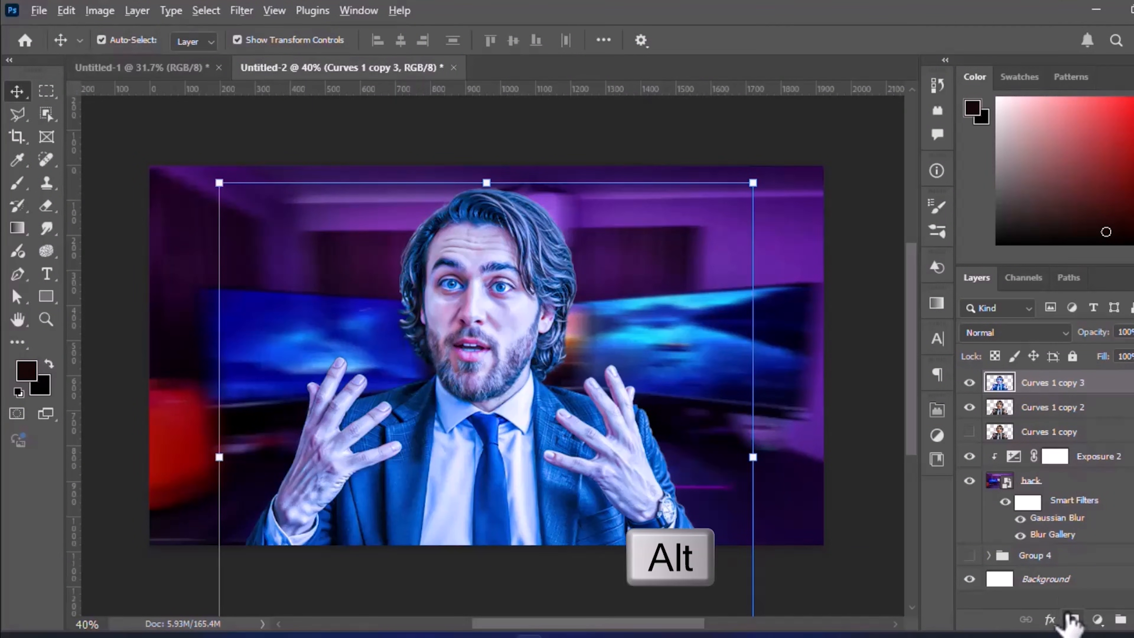
left_click(1074, 620, "alt")
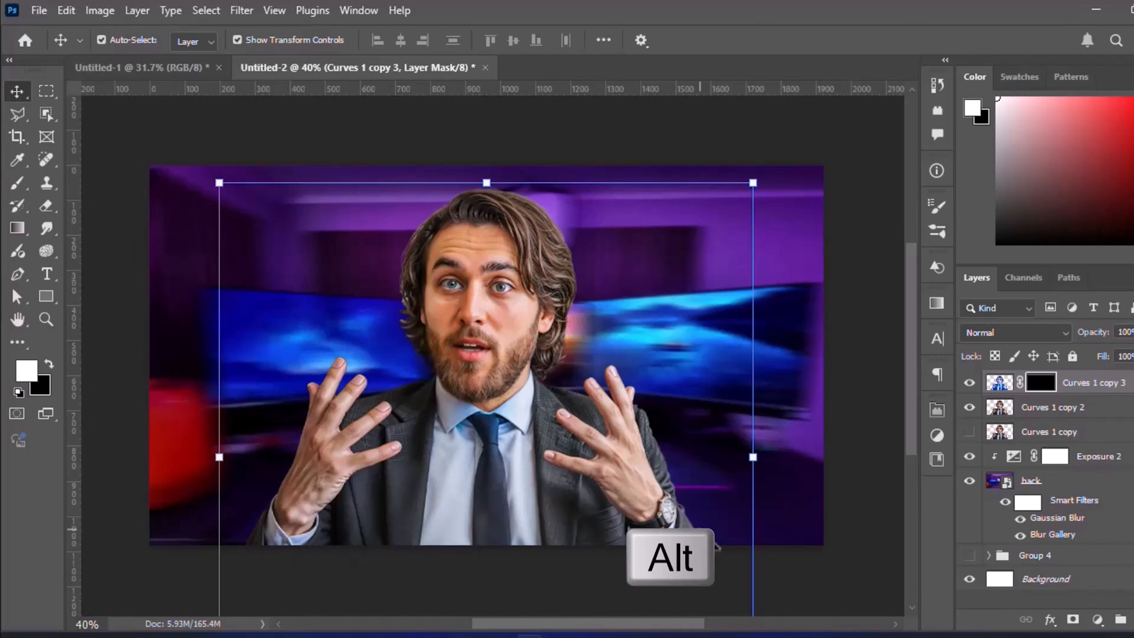
key("alt+bracketleft")
scroll(563, 422, "up", 6)
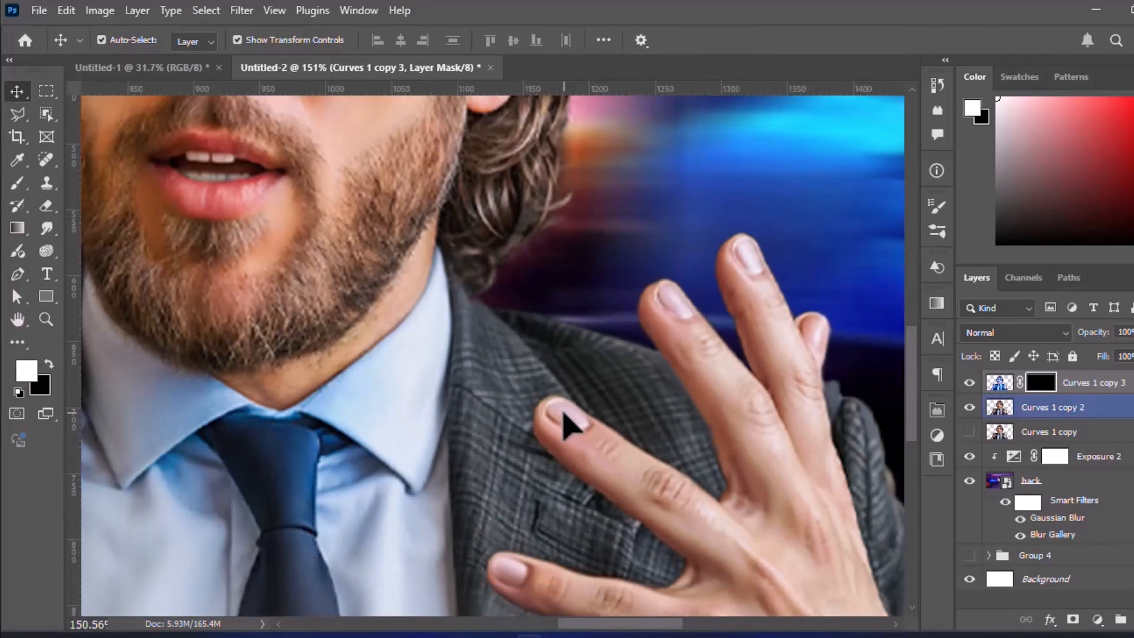
Paint white on the Curves 1 copy 3 mask over the watch-side lapel, shoulder and sleeve, working around the fingers
left_click(17, 184)
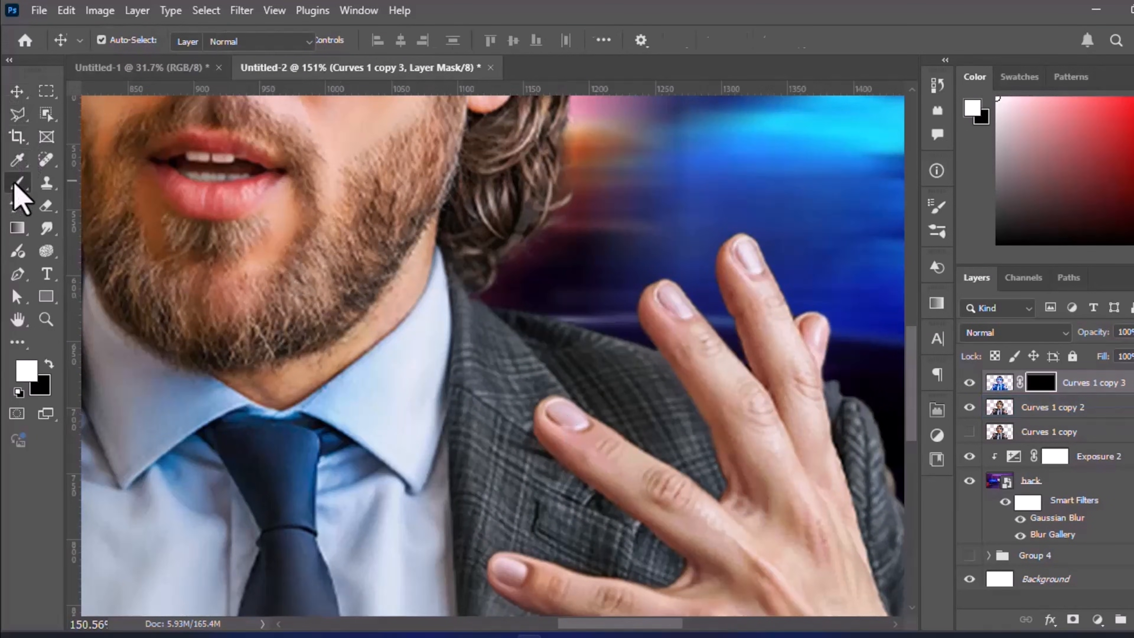
key("bracketleft")
key("bracketleft")
key("bracketleft")
key("bracketleft")
mouse_move(491, 371)
left_mouse_down()
mouse_move(473, 292)
mouse_move(478, 494)
mouse_move(632, 553)
mouse_move(617, 536)
mouse_move(629, 535)
mouse_move(507, 433)
mouse_move(556, 324)
mouse_move(694, 441)
mouse_move(696, 463)
mouse_move(615, 390)
mouse_move(531, 374)
mouse_move(705, 476)
mouse_move(518, 534)
left_mouse_up()
key("bracketleft")
key("bracketleft")
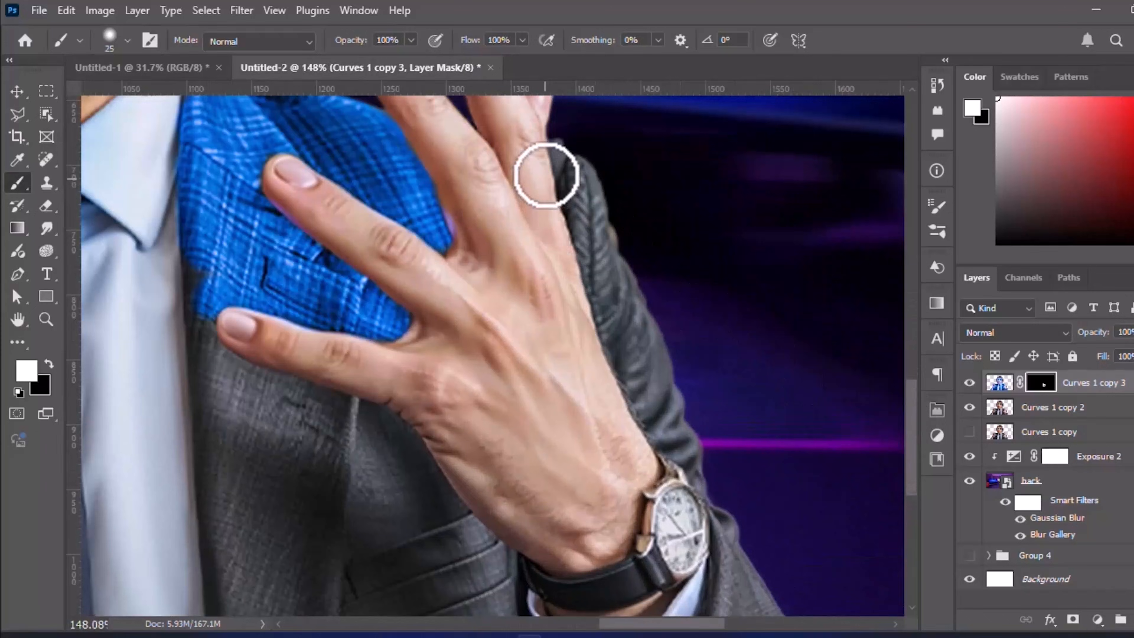
mouse_move(547, 172)
left_mouse_down()
mouse_move(587, 220)
mouse_move(590, 271)
mouse_move(735, 603)
left_mouse_up()
left_click_drag(219, 542, 296, 395)
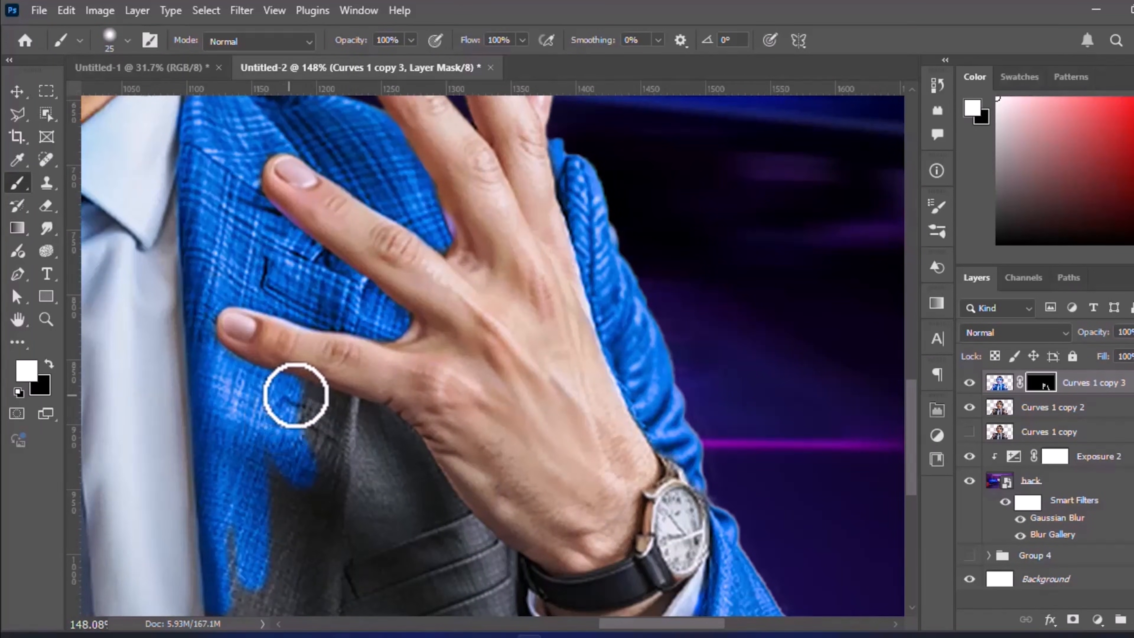
With a size 45 brush, reveal the blue on the lower front of the jacket beneath the watch hand
scroll(367, 469, "down", 2)
key("bracketright")
key("bracketright")
key("bracketright")
key("bracketright")
left_click_drag(367, 469, 431, 592)
left_click_drag(469, 590, 466, 448)
Paint the blue onto the opposite lapel and lower jacket front through the Curves 1 copy 3 mask
scroll(467, 449, "down", 4)
scroll(466, 448, "up", 5)
left_click_drag(371, 515, 816, 519)
scroll(816, 519, "down", 5)
scroll(494, 258, "up", 4)
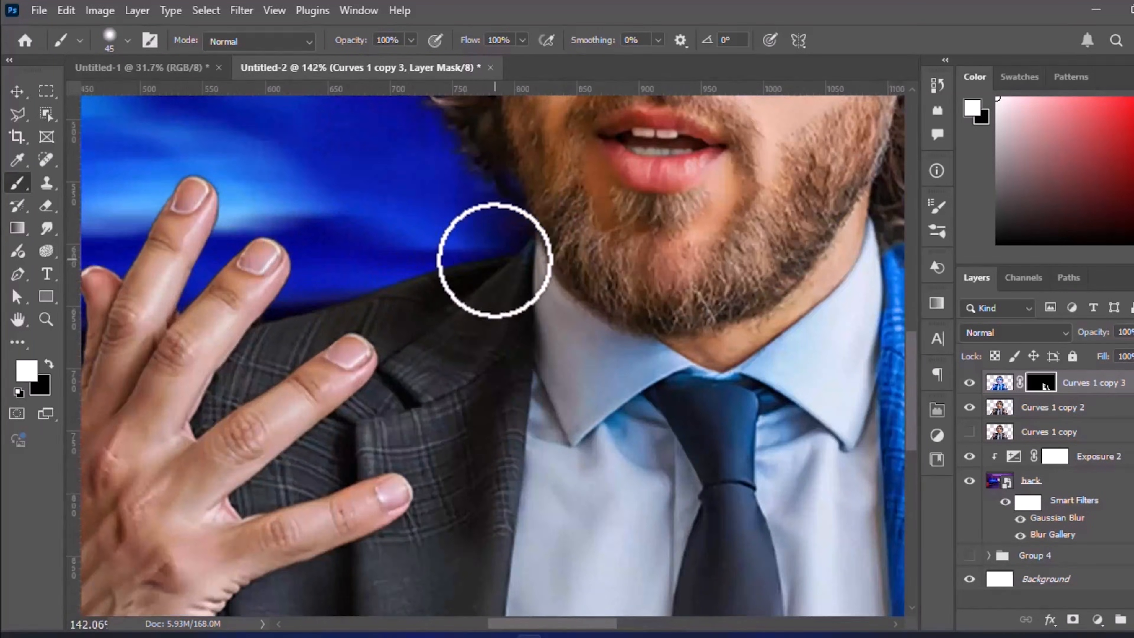
left_click_drag(493, 258, 476, 496)
left_click_drag(911, 370, 912, 431)
mouse_move(433, 545)
left_mouse_down()
mouse_move(471, 241)
mouse_move(268, 379)
mouse_move(265, 525)
left_mouse_up()
scroll(435, 452, "down", 4)
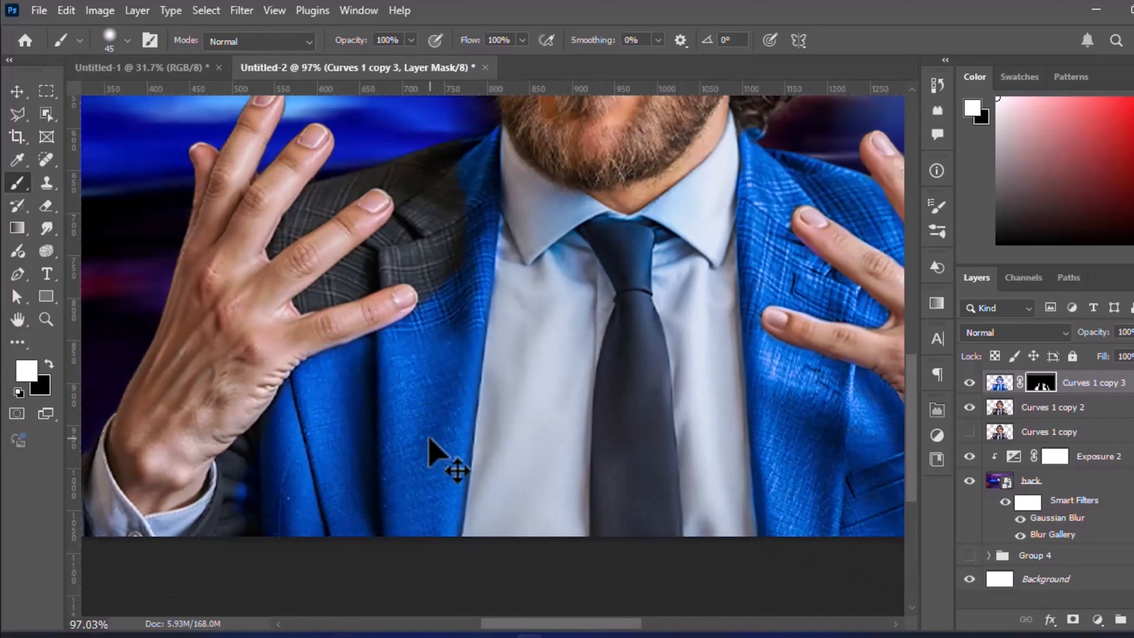
Paint in the remaining sleeve, shoulder and lapel areas around the other hand's fingers, using a size 25 brush for the gaps
scroll(152, 488, "up", 4)
mouse_move(152, 488)
left_mouse_down()
mouse_move(379, 494)
mouse_move(369, 483)
left_mouse_up()
scroll(693, 167, "up", 4)
mouse_move(692, 166)
left_mouse_down()
mouse_move(706, 237)
mouse_move(578, 362)
left_mouse_up()
key("bracketleft")
key("bracketleft")
key("bracketleft")
key("bracketleft")
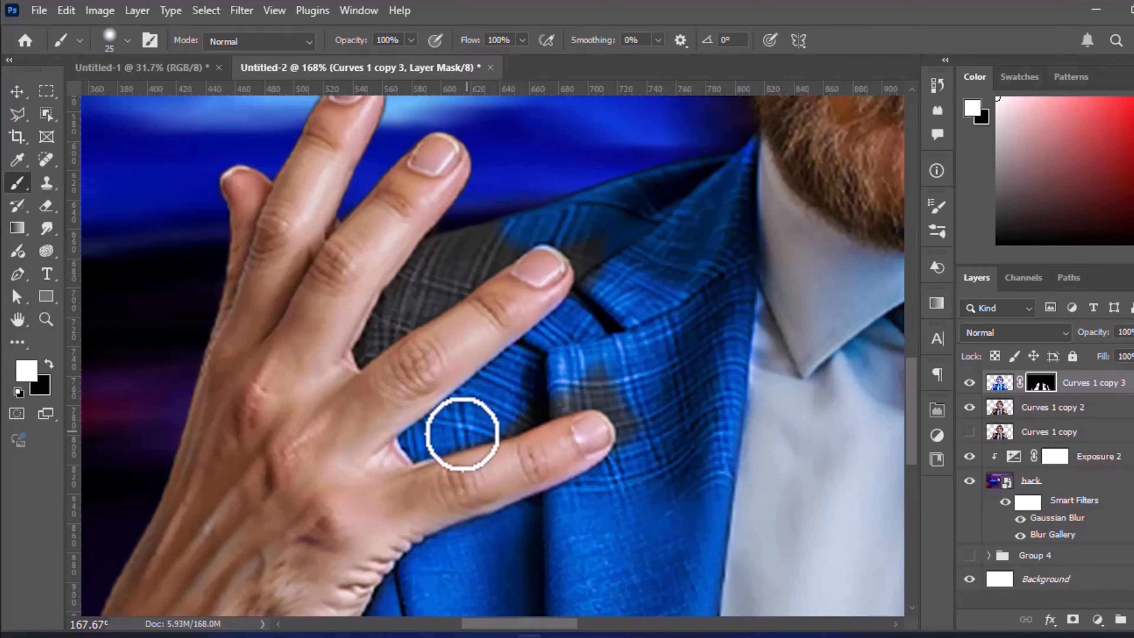
mouse_move(580, 246)
left_mouse_down()
mouse_move(494, 235)
mouse_move(369, 345)
left_mouse_up()
scroll(368, 345, "down", 5)
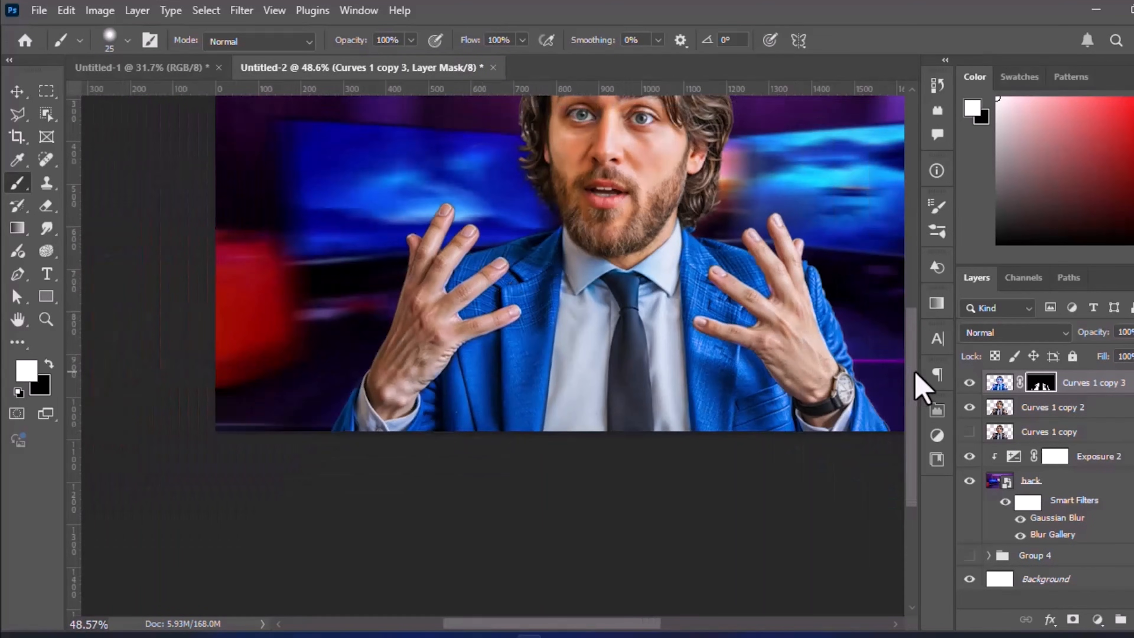
scroll(891, 329, "up", 4)
left_click_drag(604, 628, 642, 622)
scroll(582, 470, "down", 3)
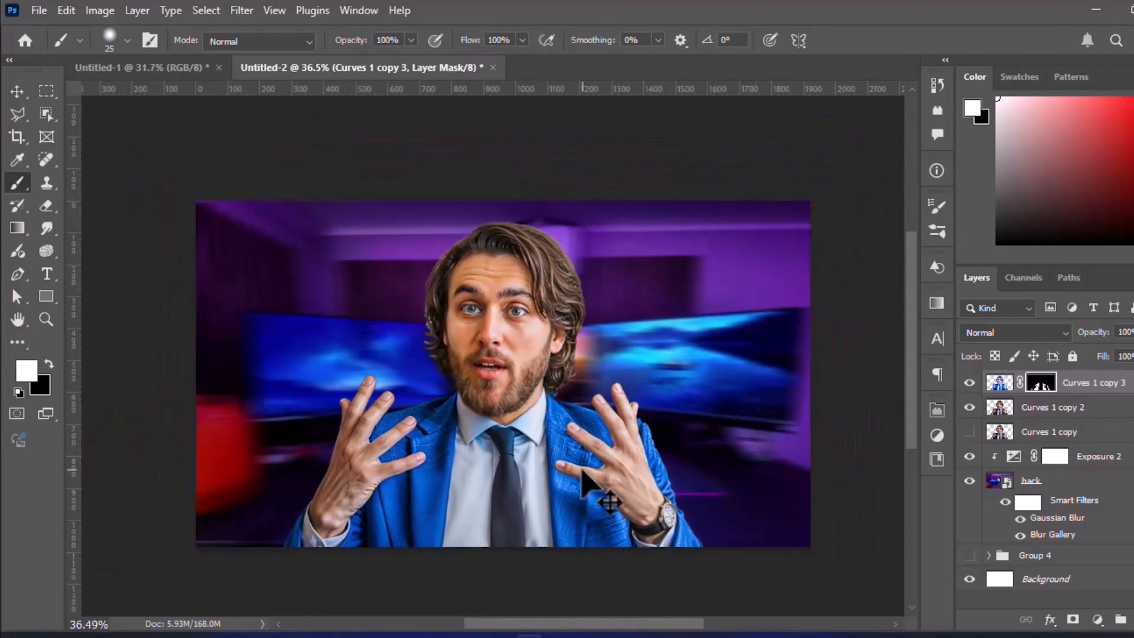
Group Curves 1 copy 2 and Curves 1 copy 3, and merge a duplicate of the group into a single layer
left_click(1041, 406)
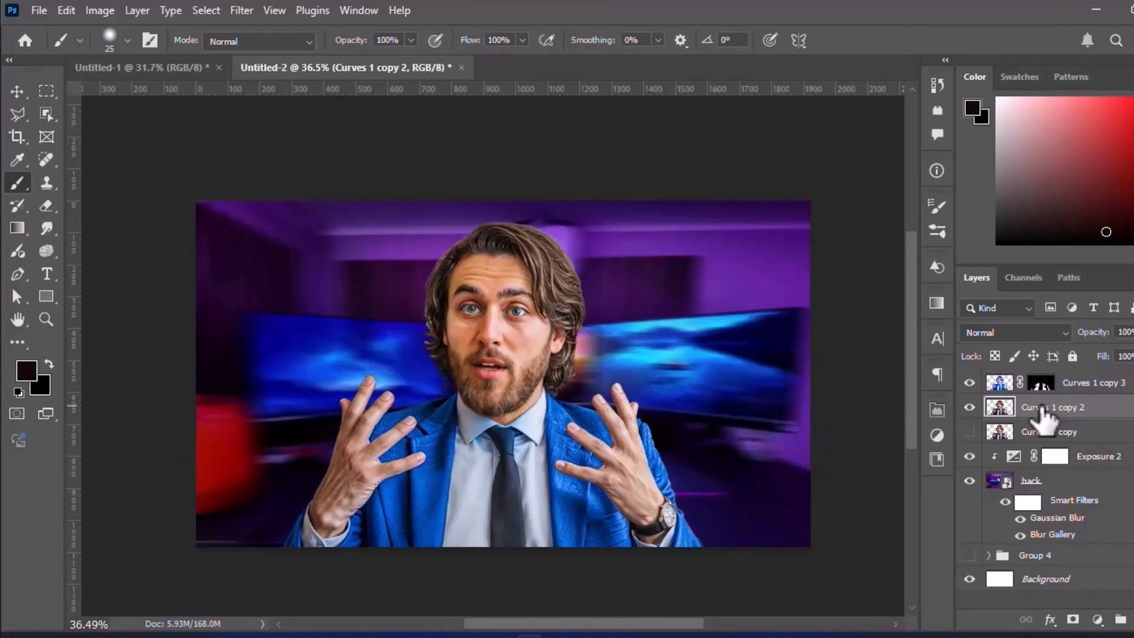
left_click(1075, 400, "ctrl")
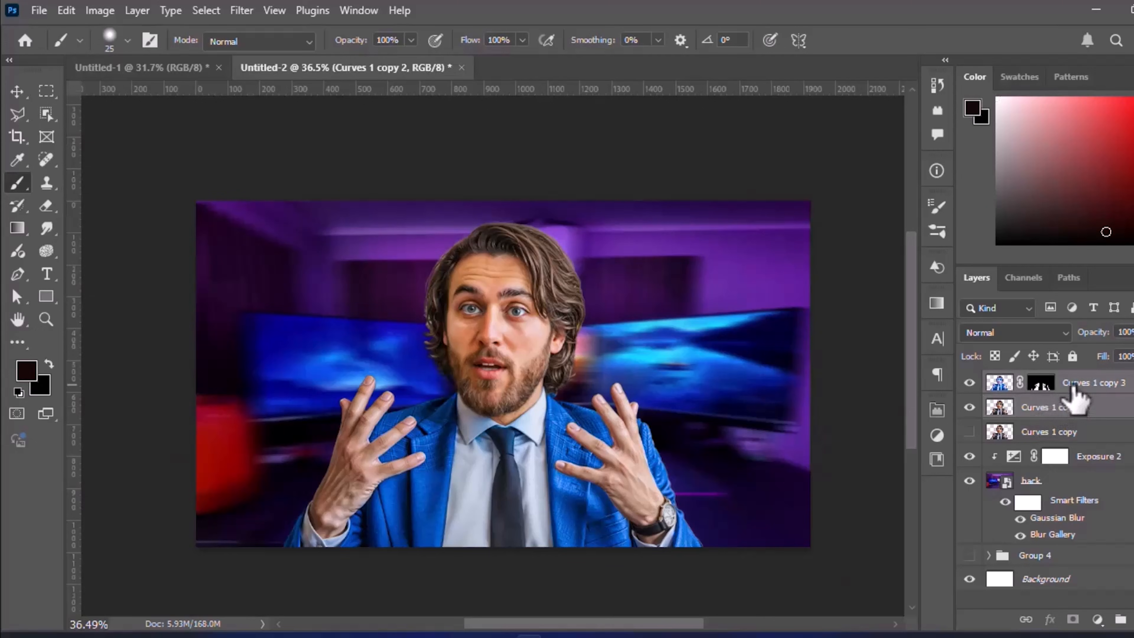
key("ctrl+g")
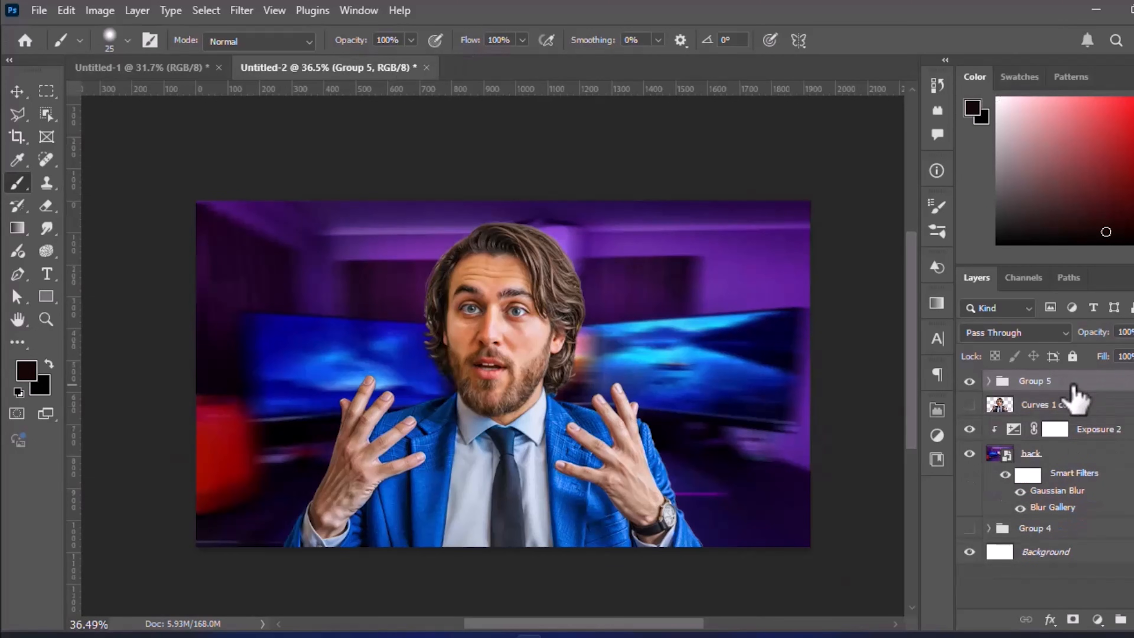
key("ctrl+j")
key("ctrl+e")
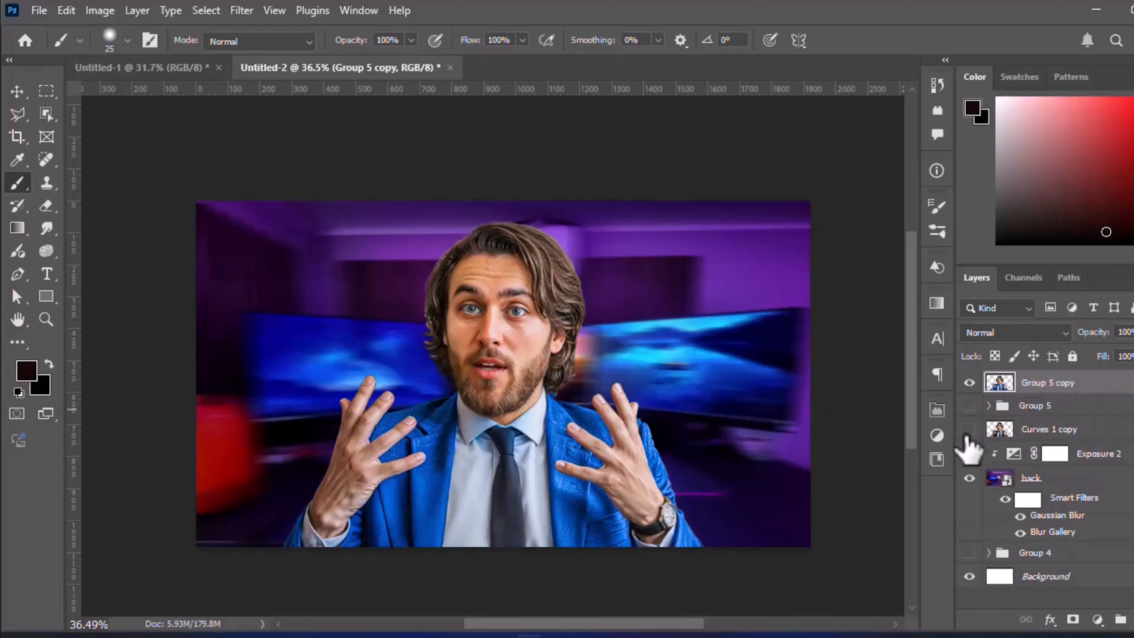
left_click(969, 383)
left_click(969, 383)
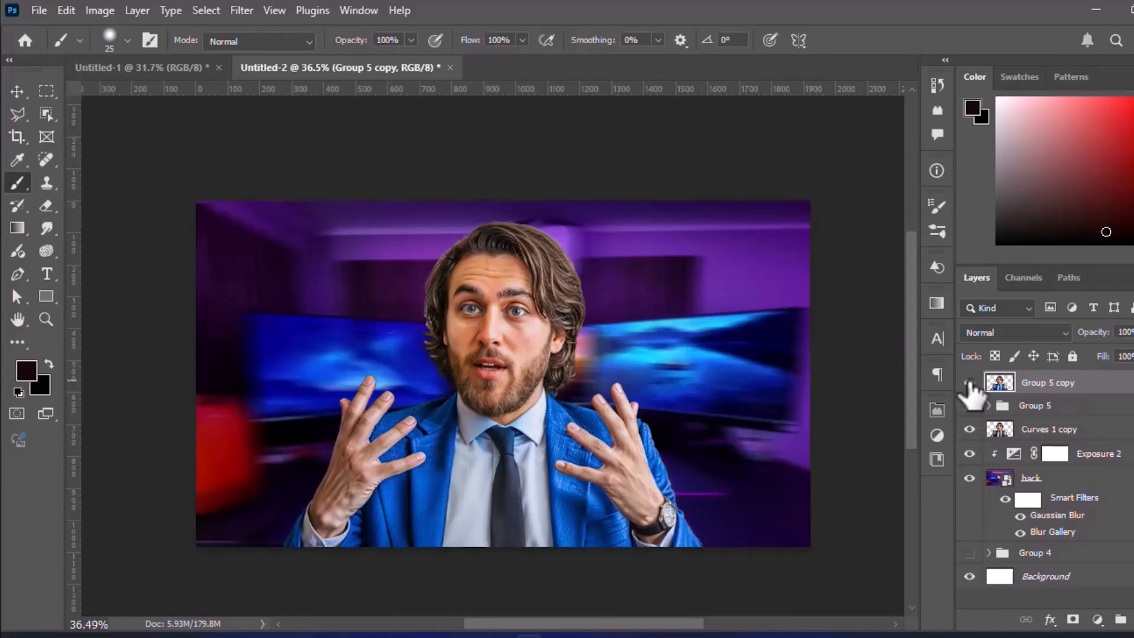
Add a Hue/Saturation adjustment clipped to the Group 5 copy layer and raise the Blues saturation to +61
left_click(1097, 620)
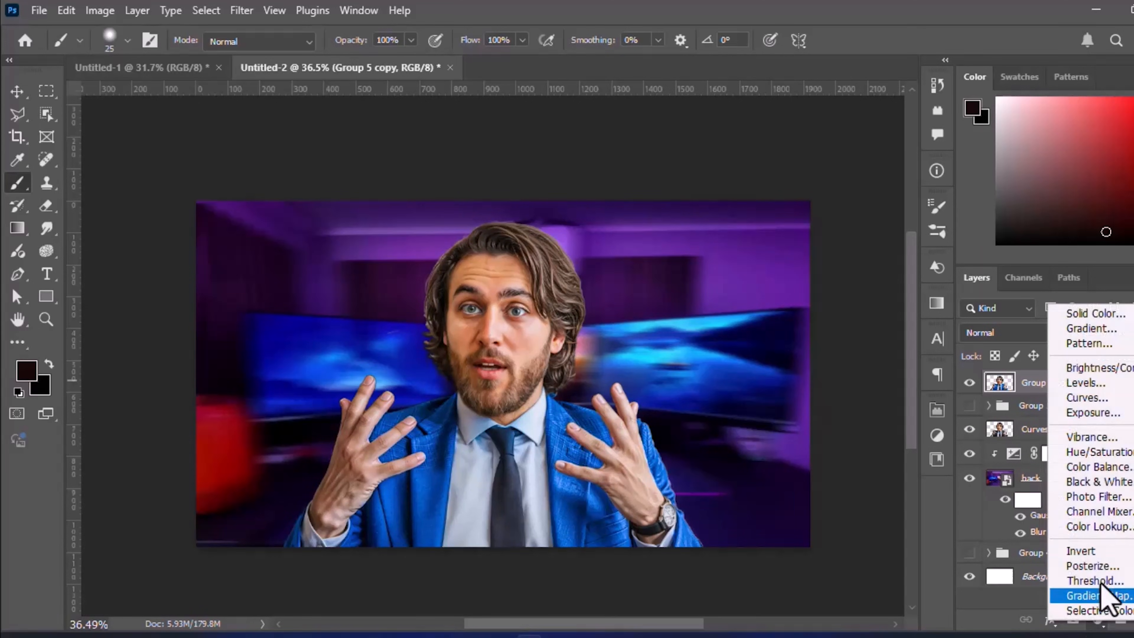
left_click(1101, 455)
mouse_move(806, 493)
left_mouse_down()
mouse_move(846, 495)
mouse_move(802, 488)
left_mouse_up()
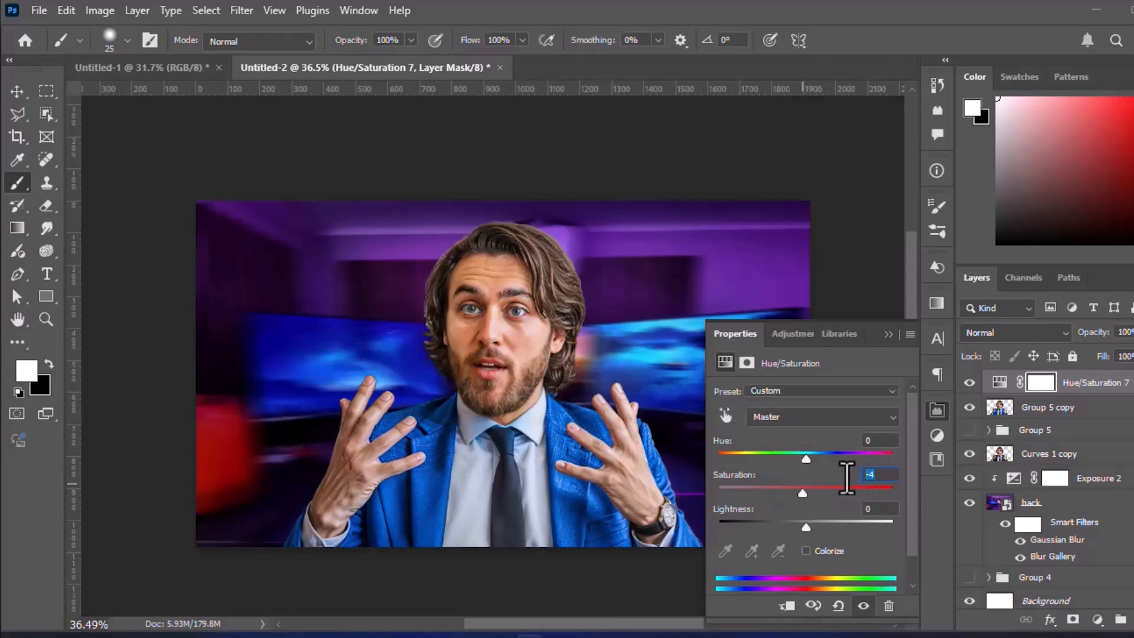
left_click(837, 418)
left_click(808, 510)
left_click_drag(806, 493, 859, 494)
left_click(787, 606)
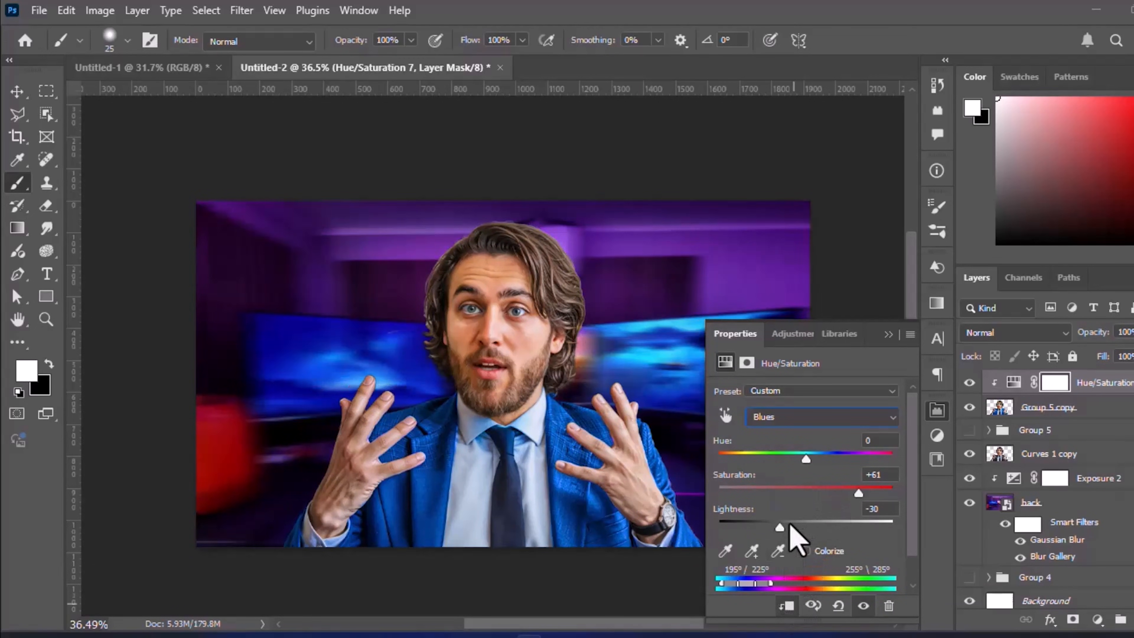
Set the Blues range to hue +35, saturation +25 and lightness +6 in the Hue/Saturation adjustment
left_click_drag(806, 528, 808, 528)
left_click_drag(807, 460, 825, 494)
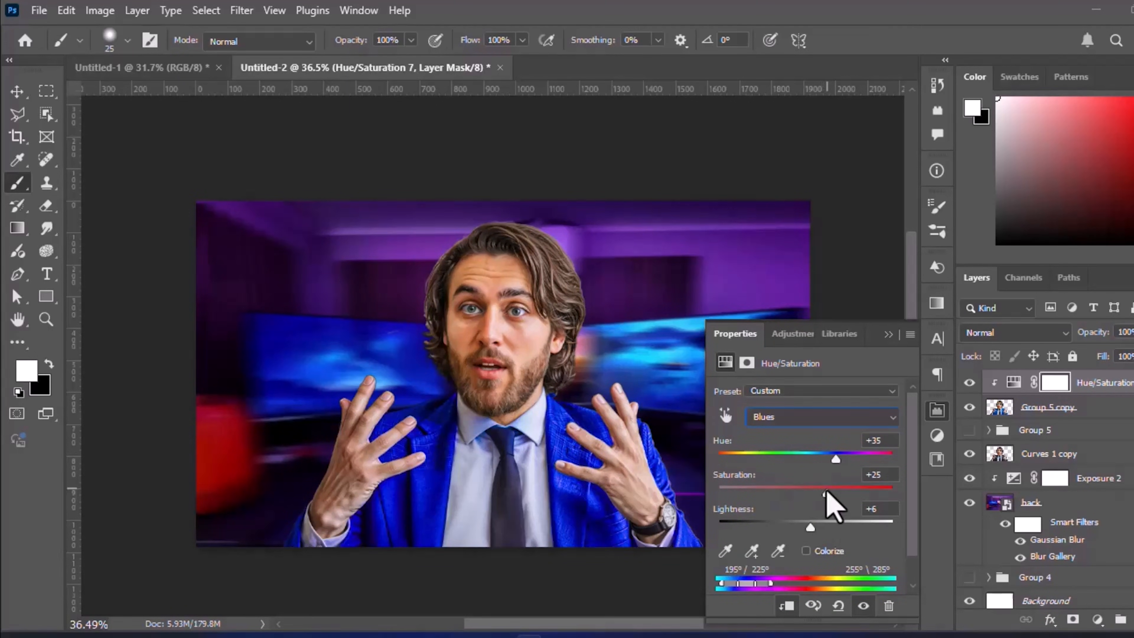
left_click(889, 335)
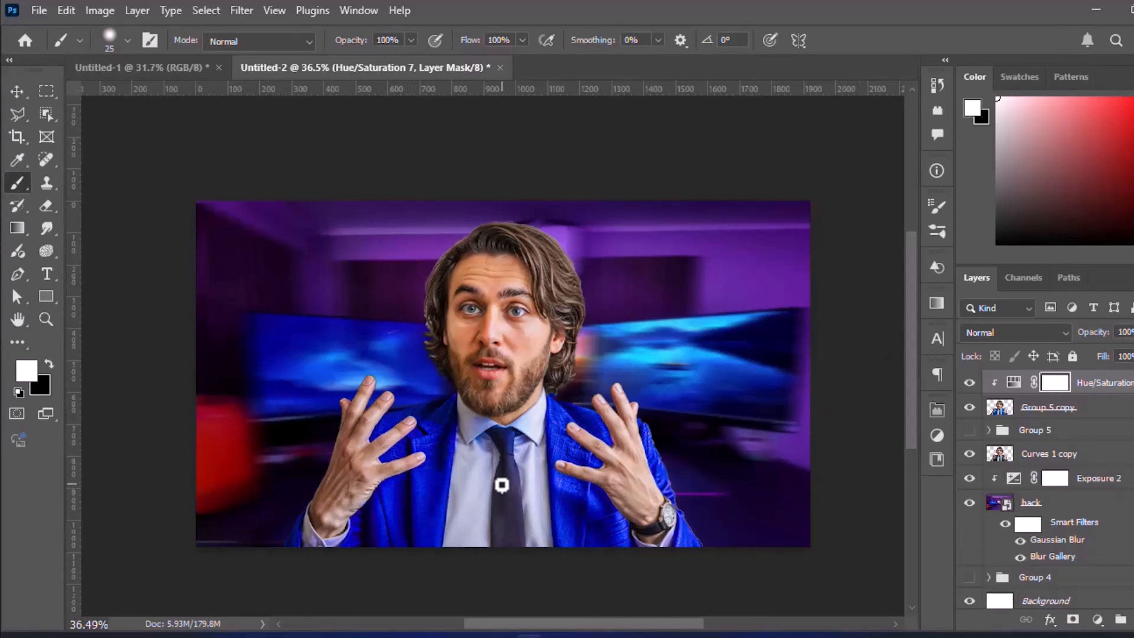
Add an Exposure adjustment directly above the Group 5 copy layer with exposure set to +0.77
scroll(502, 485, "up", 6)
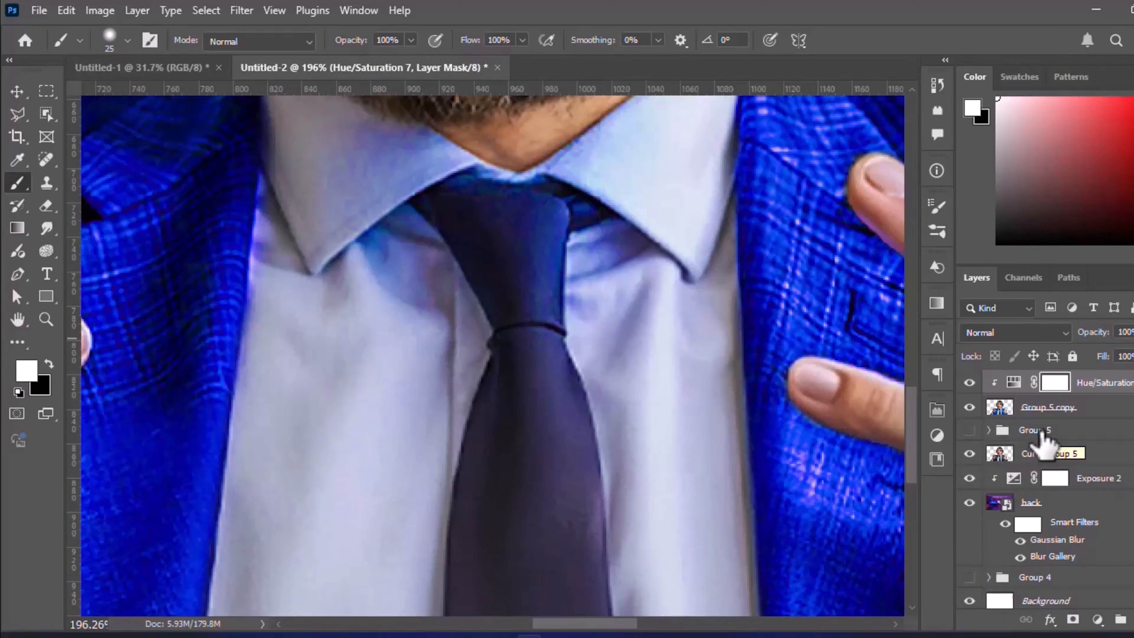
left_click(1044, 407)
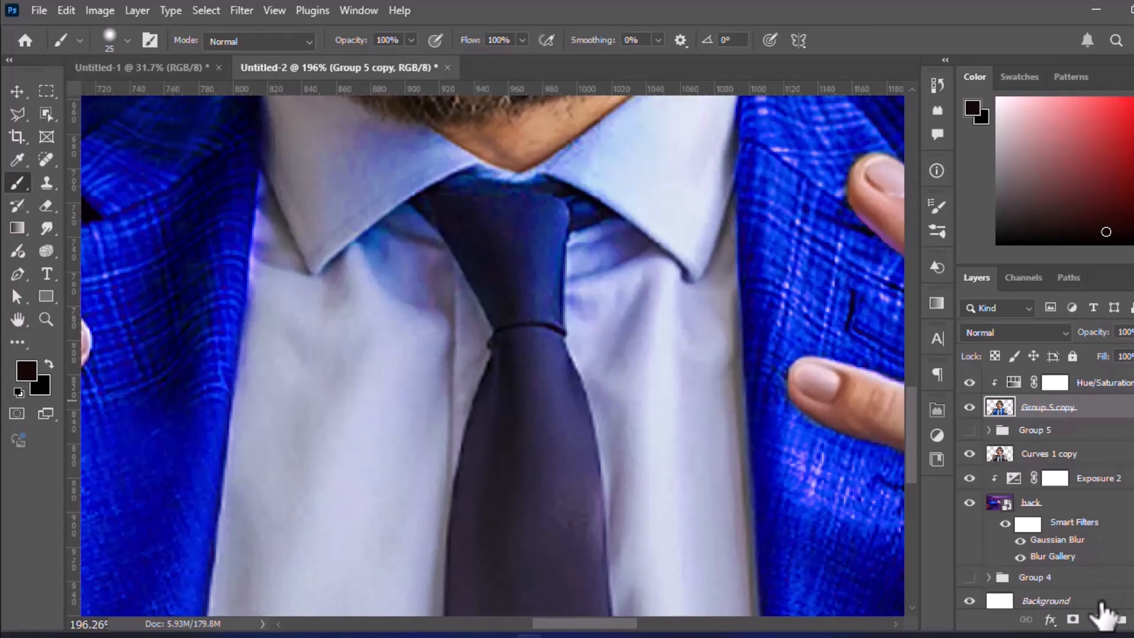
scroll(476, 385, "down", 4)
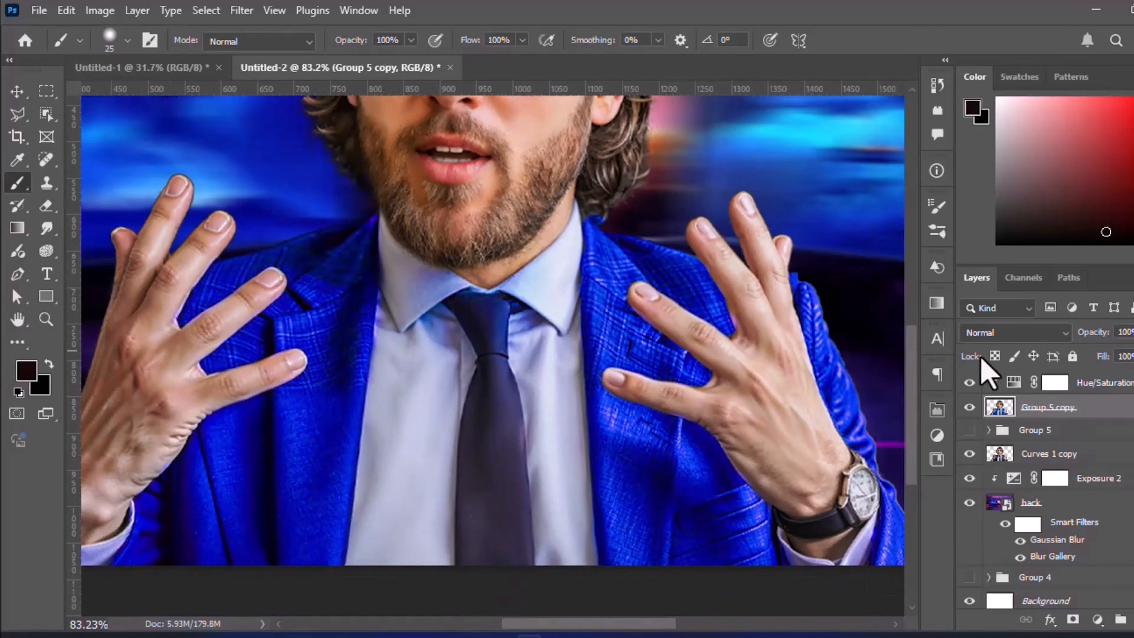
left_click(1097, 619)
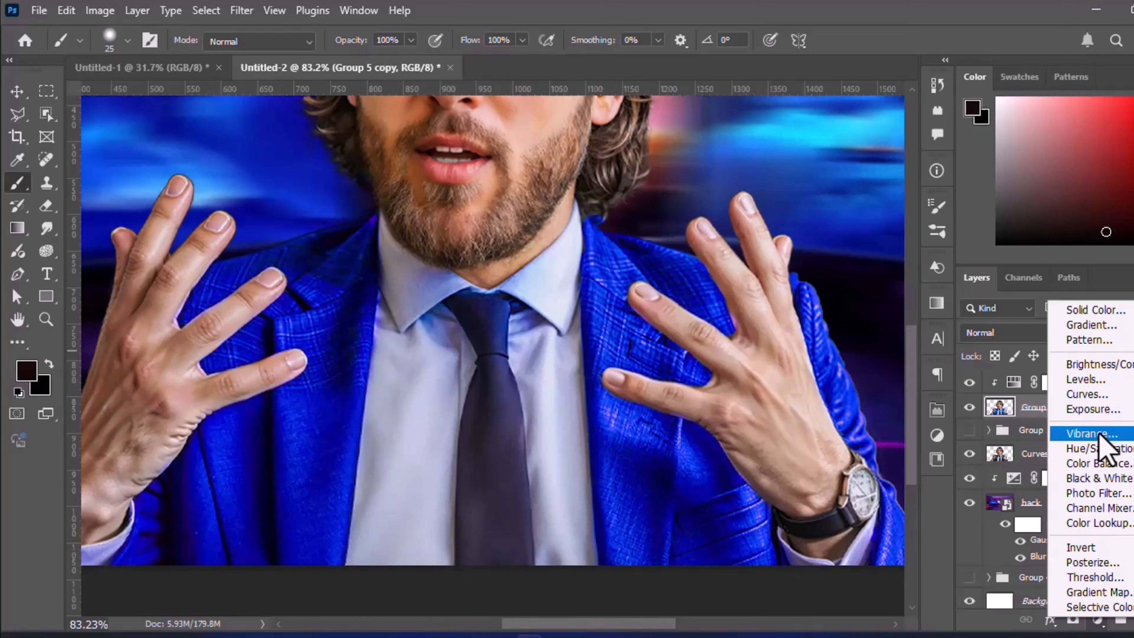
left_click(1097, 410)
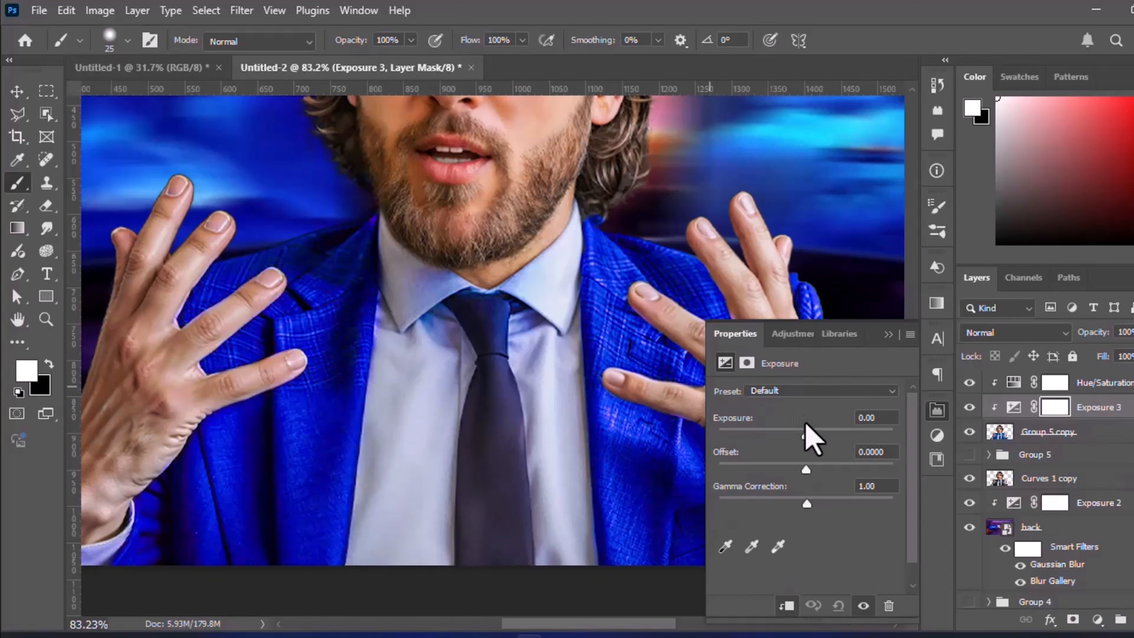
mouse_move(806, 436)
left_mouse_down()
mouse_move(839, 436)
mouse_move(816, 440)
left_mouse_up()
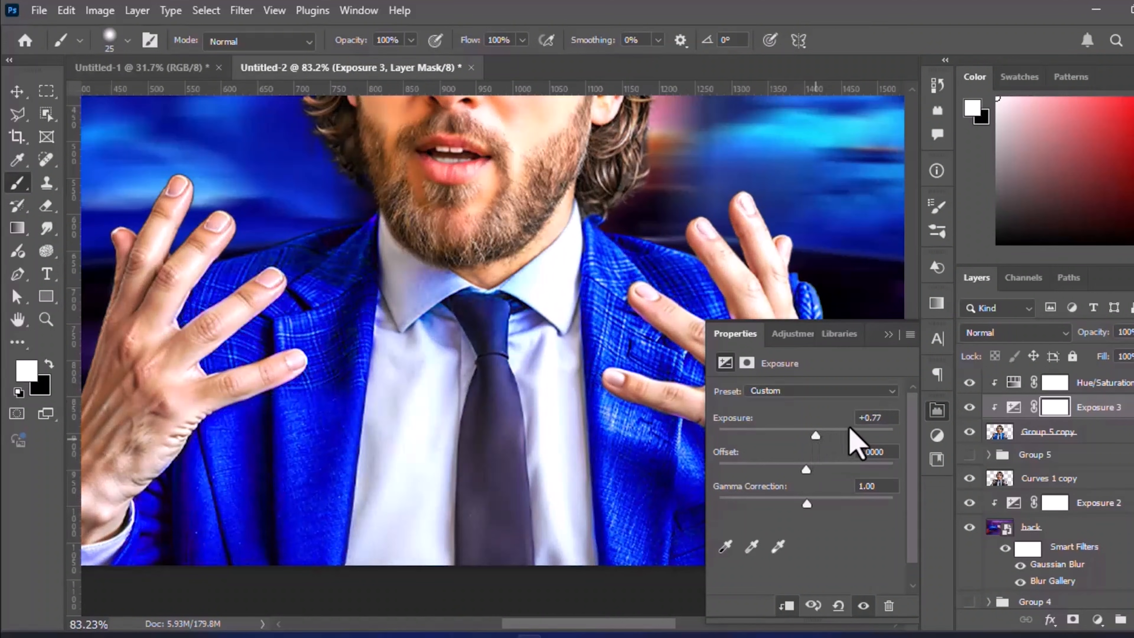
scroll(914, 444, "down", 1)
scroll(494, 405, "down", 3)
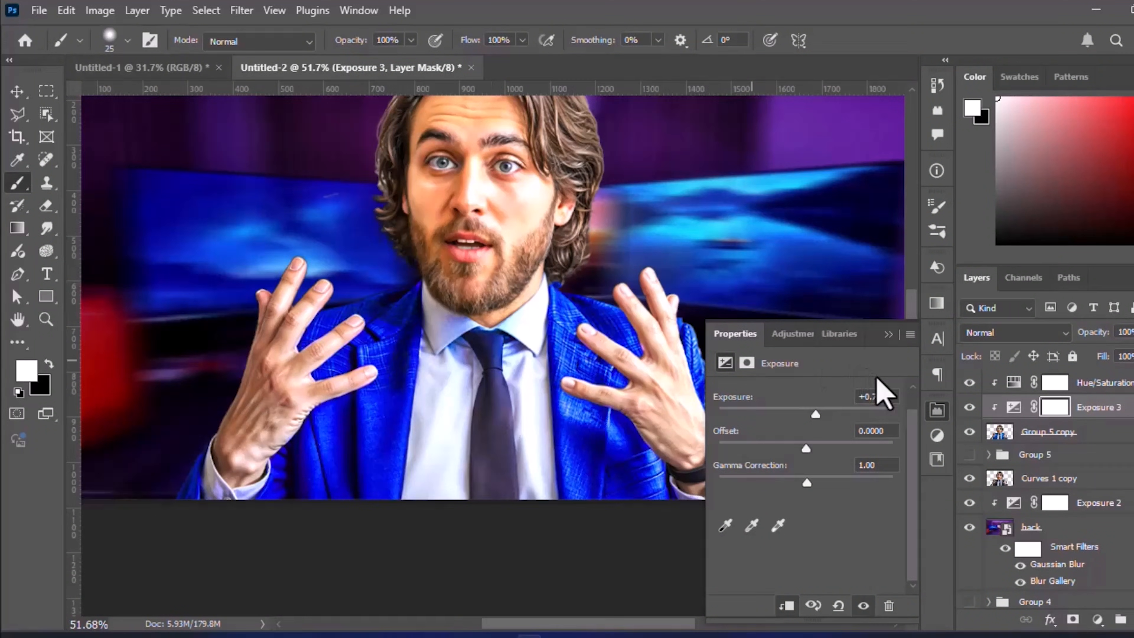
left_click(888, 335)
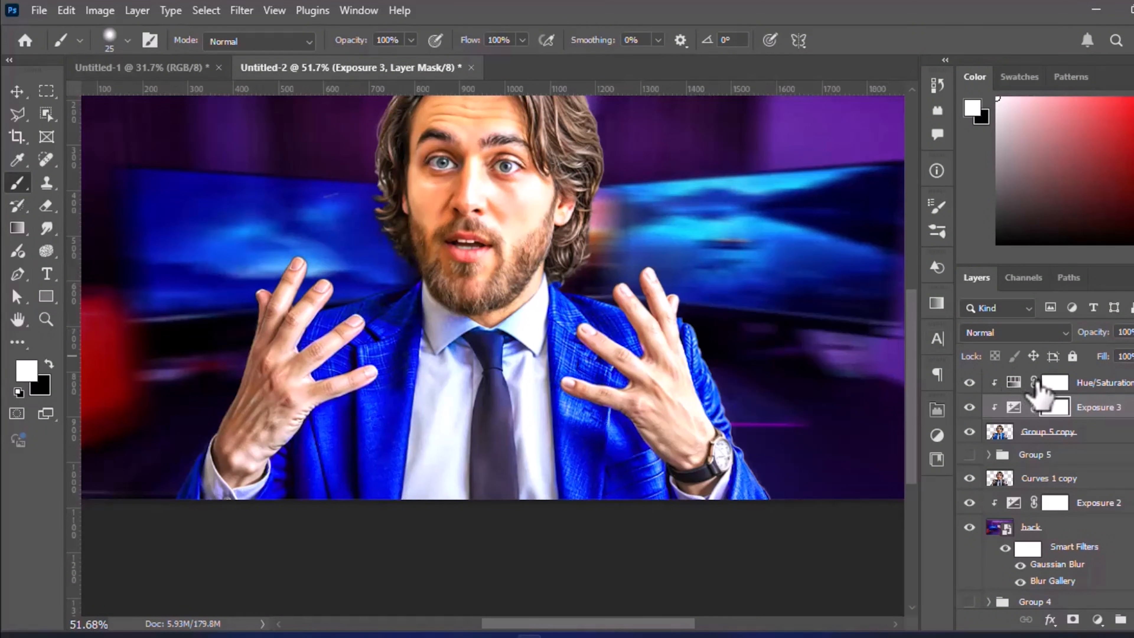
Invert the Exposure 3 mask to black and paint white over the shirt front on both sides of the tie
key("ctrl+i")
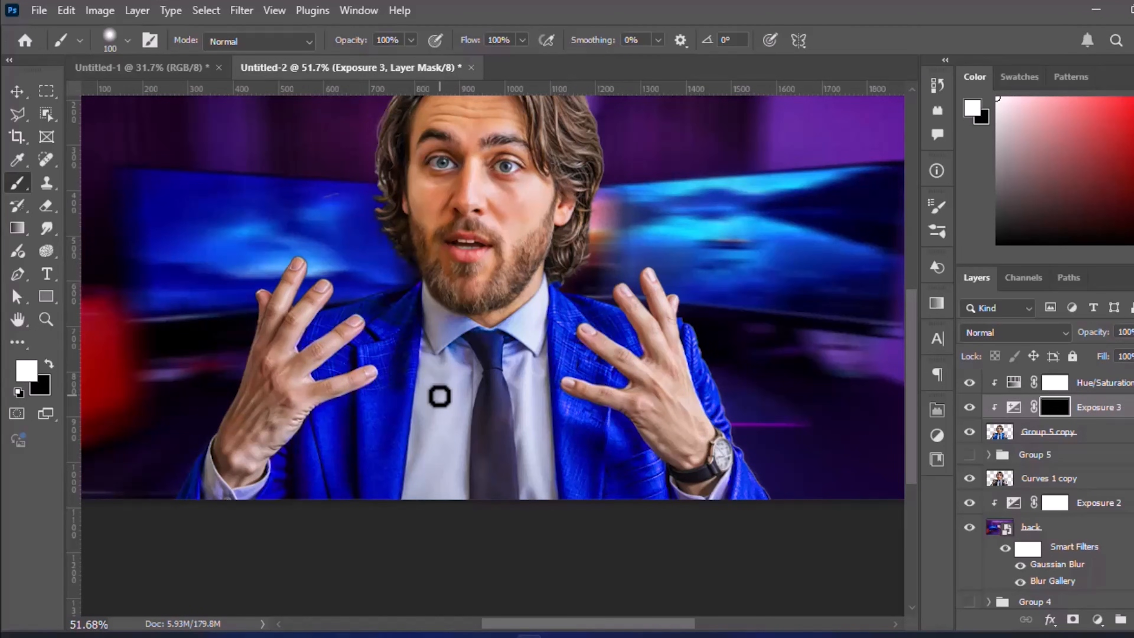
mouse_move(440, 396)
left_mouse_down()
mouse_move(440, 427)
mouse_move(452, 396)
mouse_move(449, 507)
mouse_move(448, 338)
mouse_move(431, 480)
left_mouse_up()
key("bracketleft")
key("bracketleft")
mouse_move(521, 352)
left_mouse_down()
mouse_move(535, 454)
mouse_move(539, 335)
mouse_move(521, 353)
left_mouse_up()
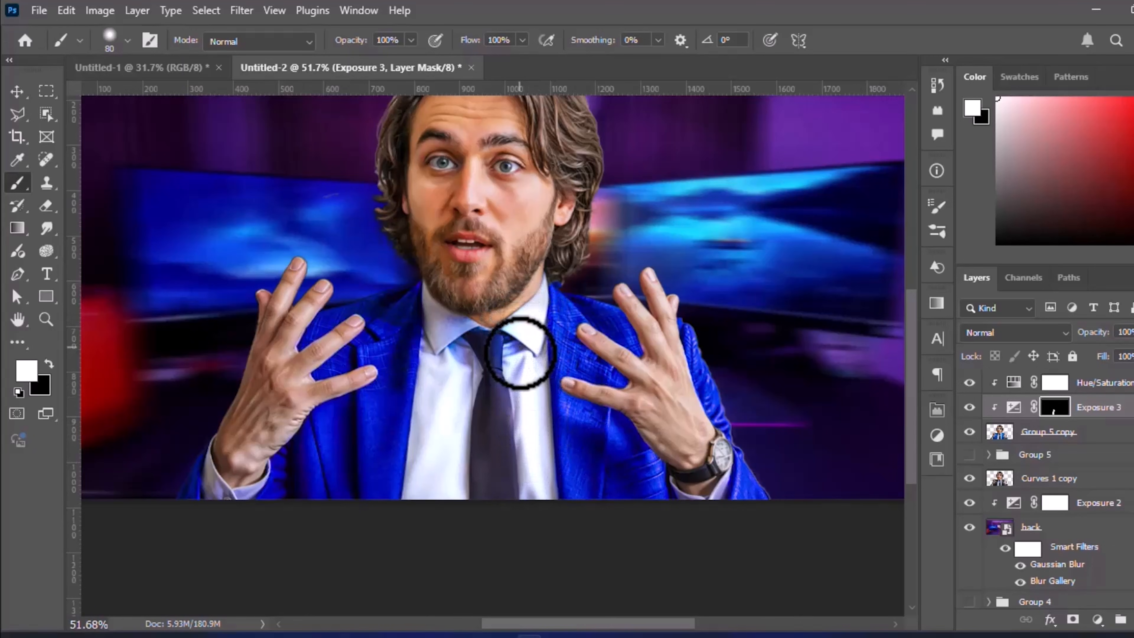
Brighten the shirt collar on the Exposure 3 mask using a size 25 brush
scroll(410, 312, "up", 4)
key("bracketleft")
key("bracketleft")
key("bracketleft")
key("bracketleft")
key("bracketleft")
key("bracketleft")
key("bracketleft")
key("bracketleft")
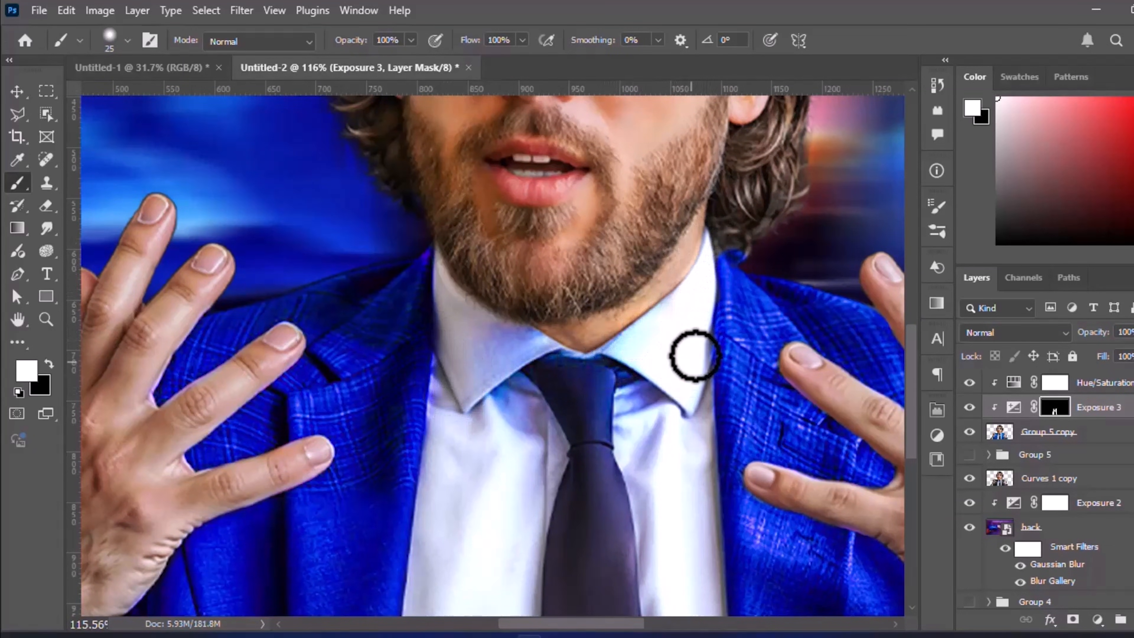
Prepare the brush for the man's right eye with size 6, 26% opacity and 44% flow
scroll(479, 390, "down", 4)
scroll(461, 169, "up", 10)
key("bracketleft")
key("bracketleft")
key("bracketleft")
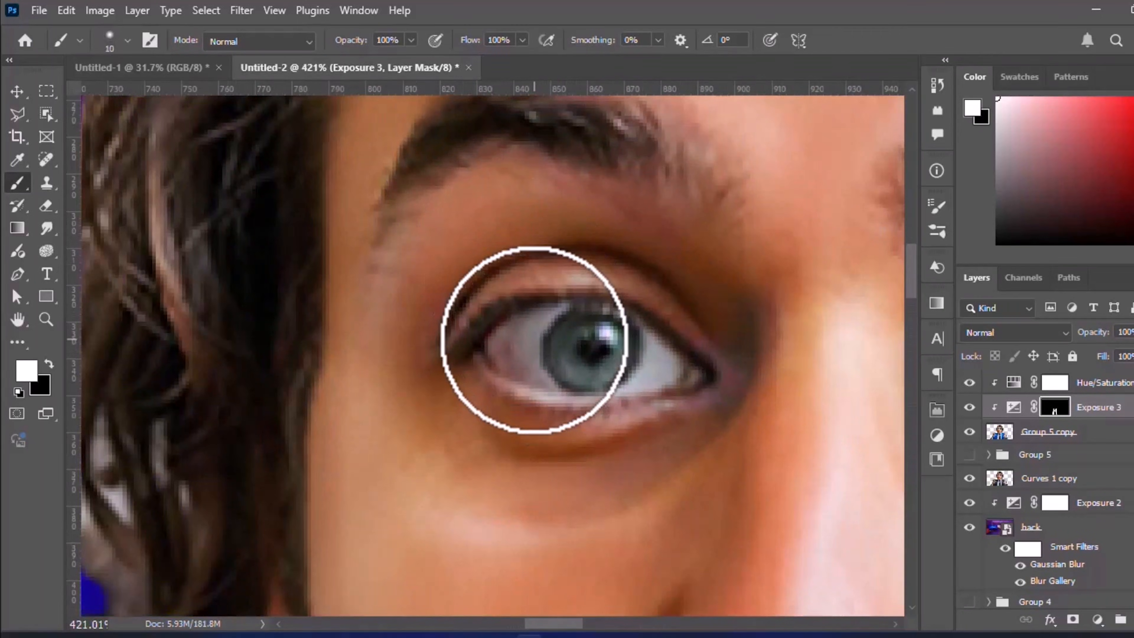
key("bracketleft")
key("bracketleft")
key("bracketleft")
key("bracketleft")
left_click_drag(361, 41, 338, 41)
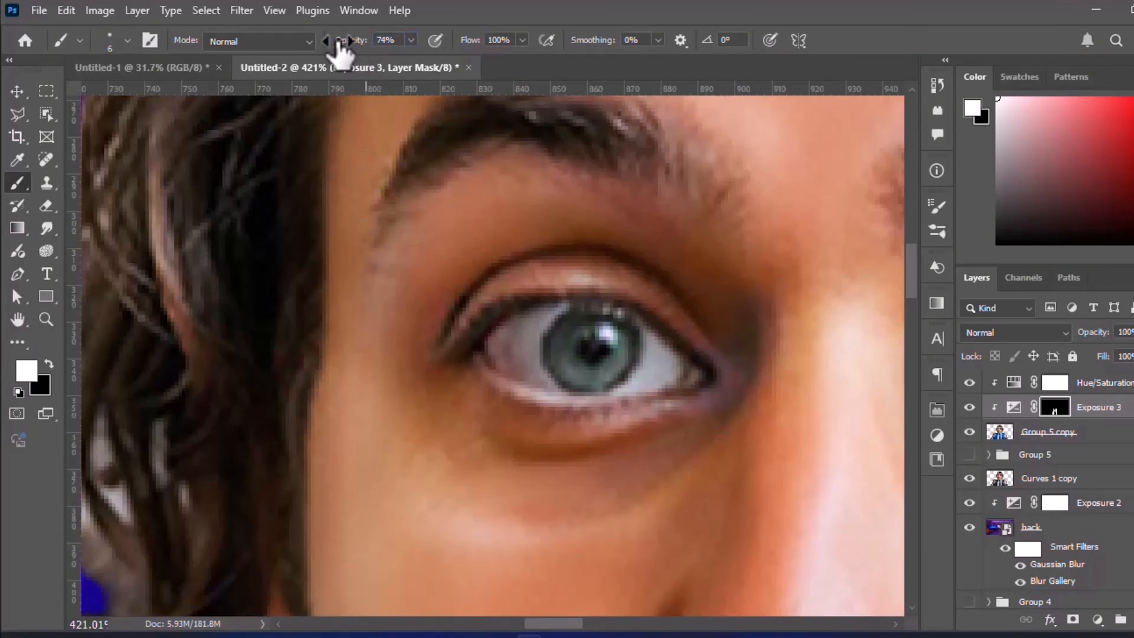
left_click_drag(482, 40, 436, 41)
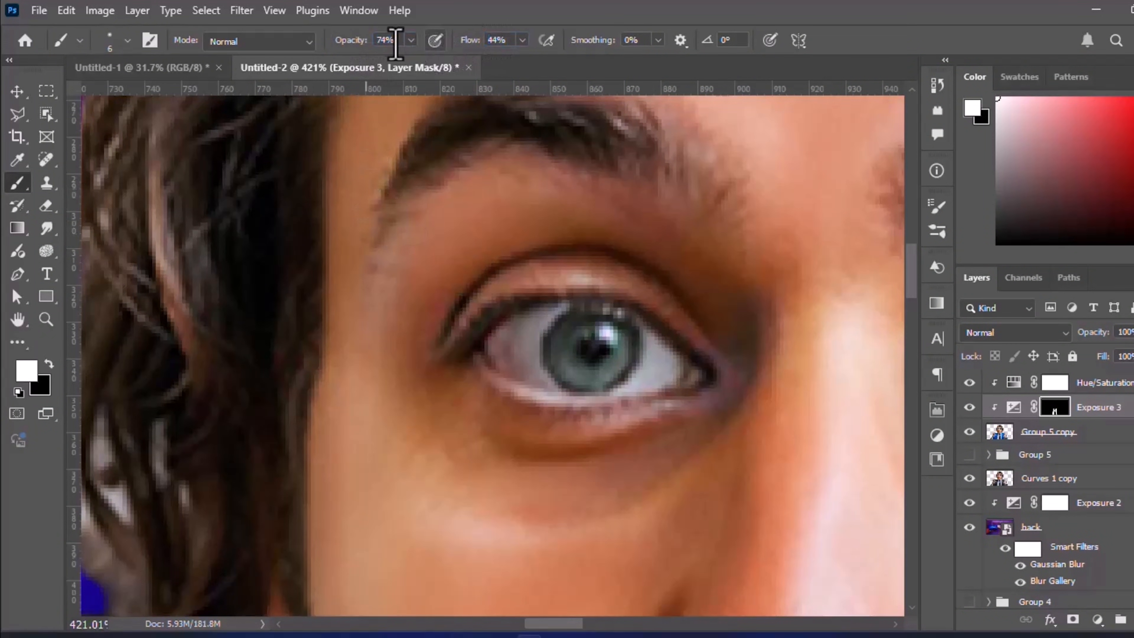
left_click_drag(361, 41, 318, 42)
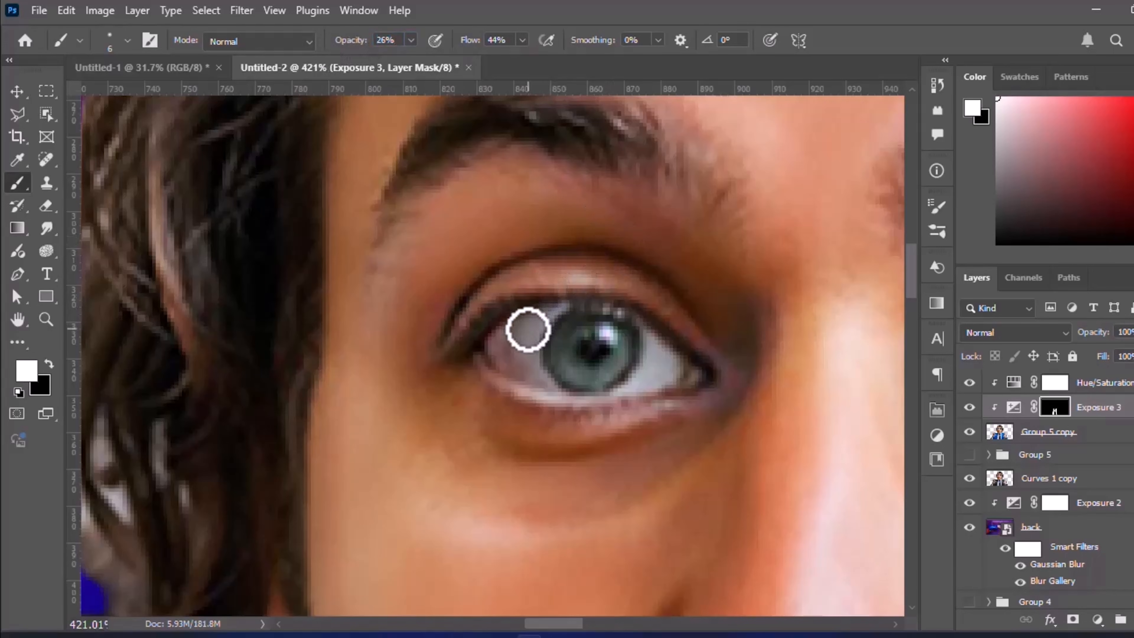
Brighten the whites of both eyes on the Exposure 3 mask with the brush at 50% opacity and 82% flow
key("5")
key("shift+8")
key("shift+2")
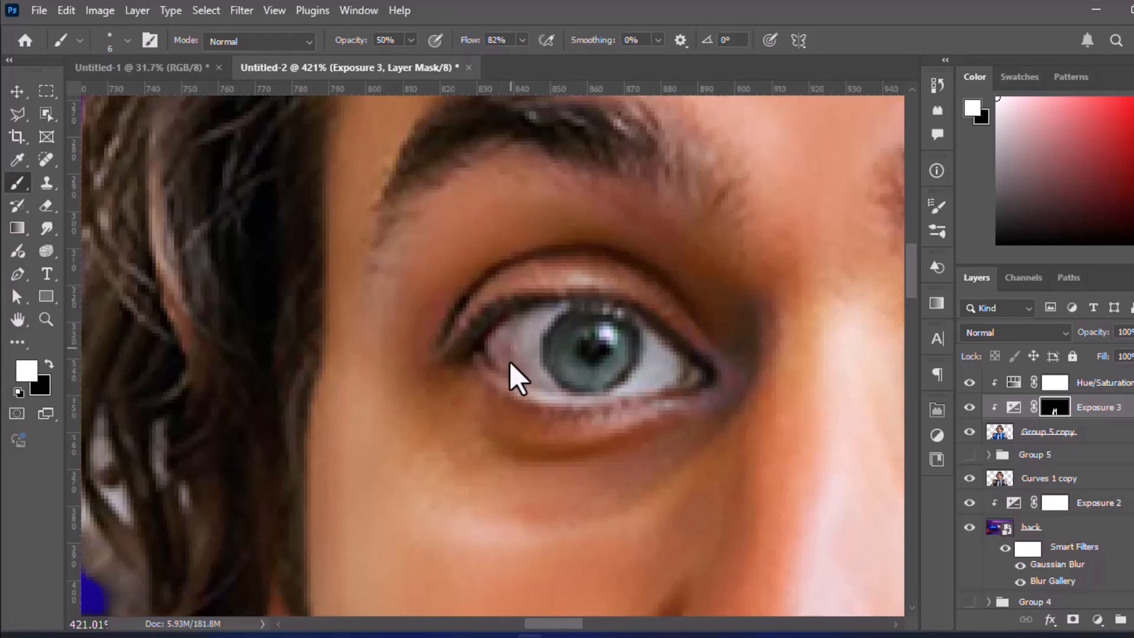
left_click_drag(655, 351, 658, 370)
left_click_drag(546, 321, 498, 363)
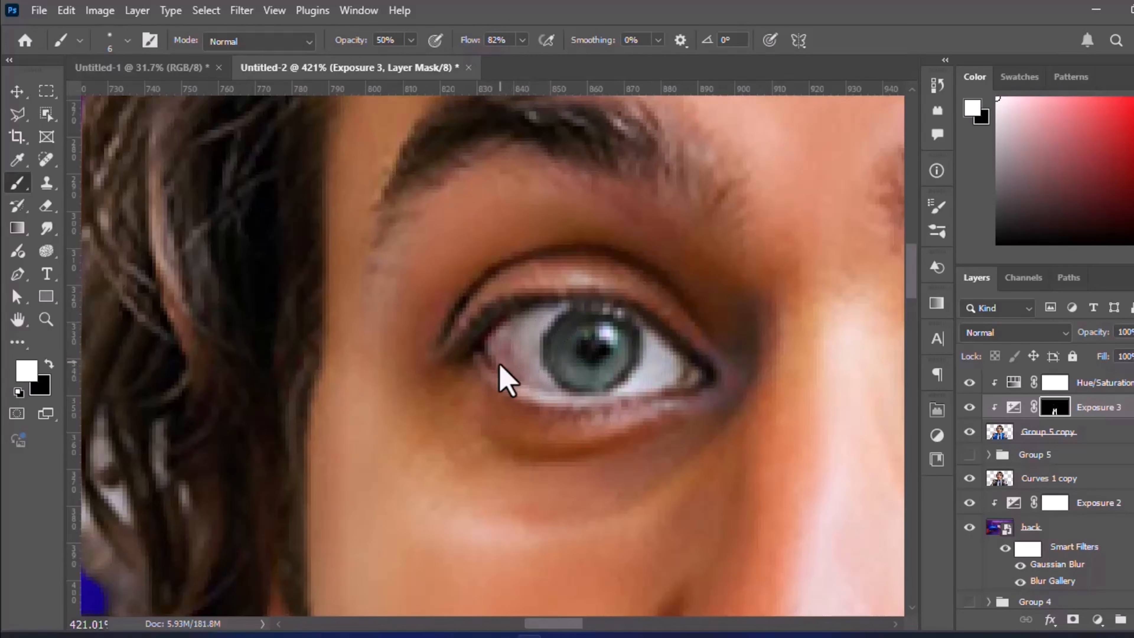
scroll(499, 362, "down", 8)
scroll(780, 367, "up", 5)
scroll(768, 334, "down", 2)
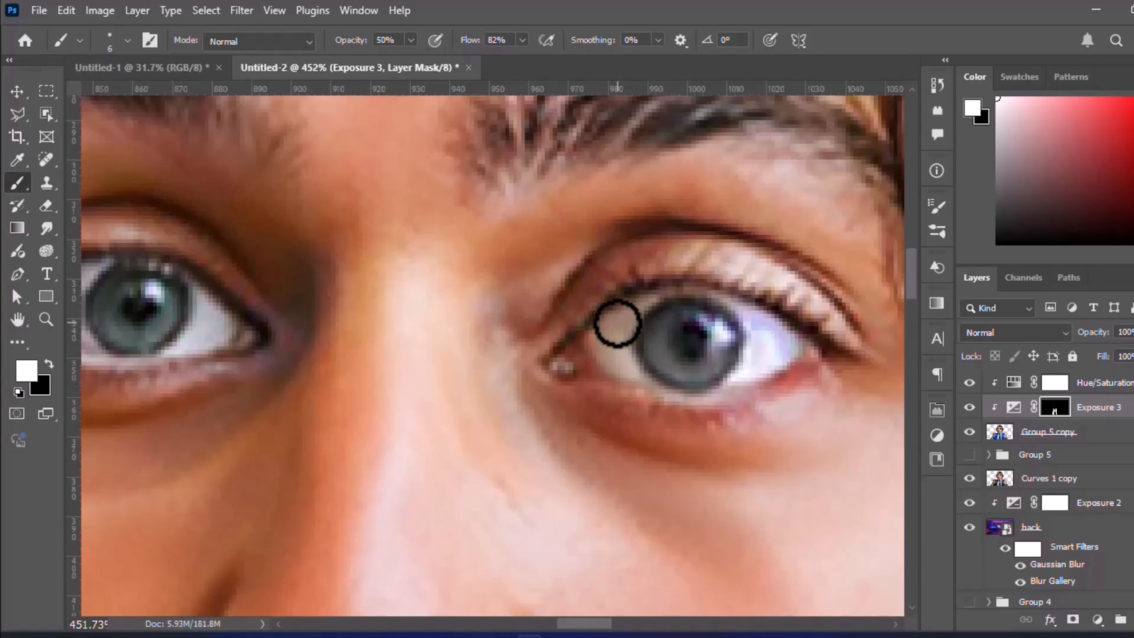
scroll(616, 323, "down", 10)
scroll(618, 324, "down", 12)
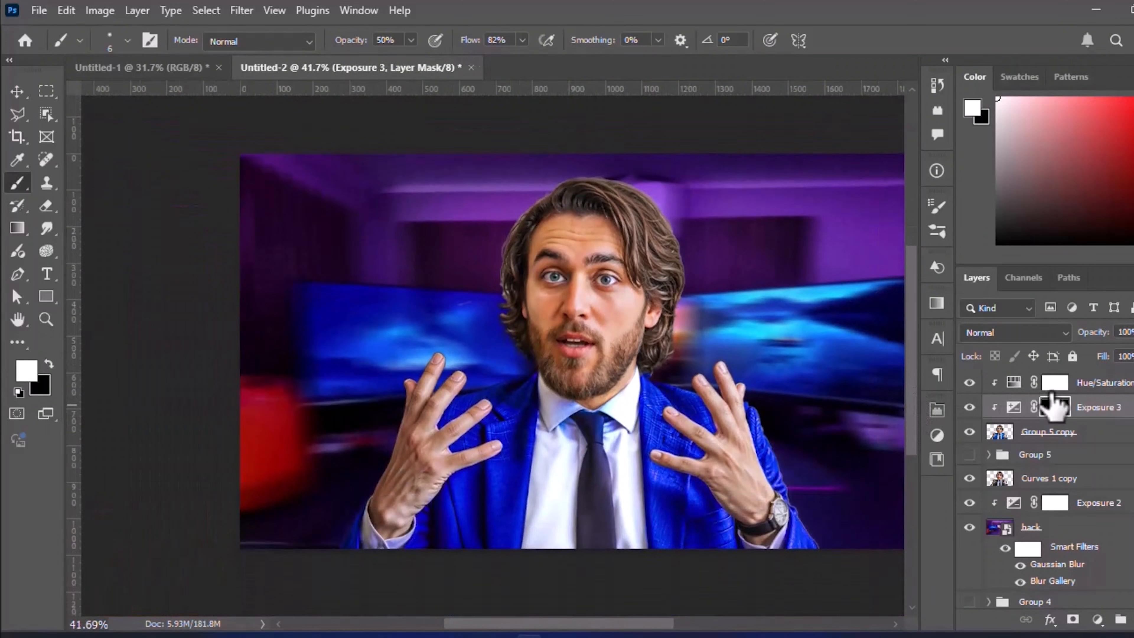
Set the blend mode of the Exposure 3 layer to Soft Light
left_click(1058, 335)
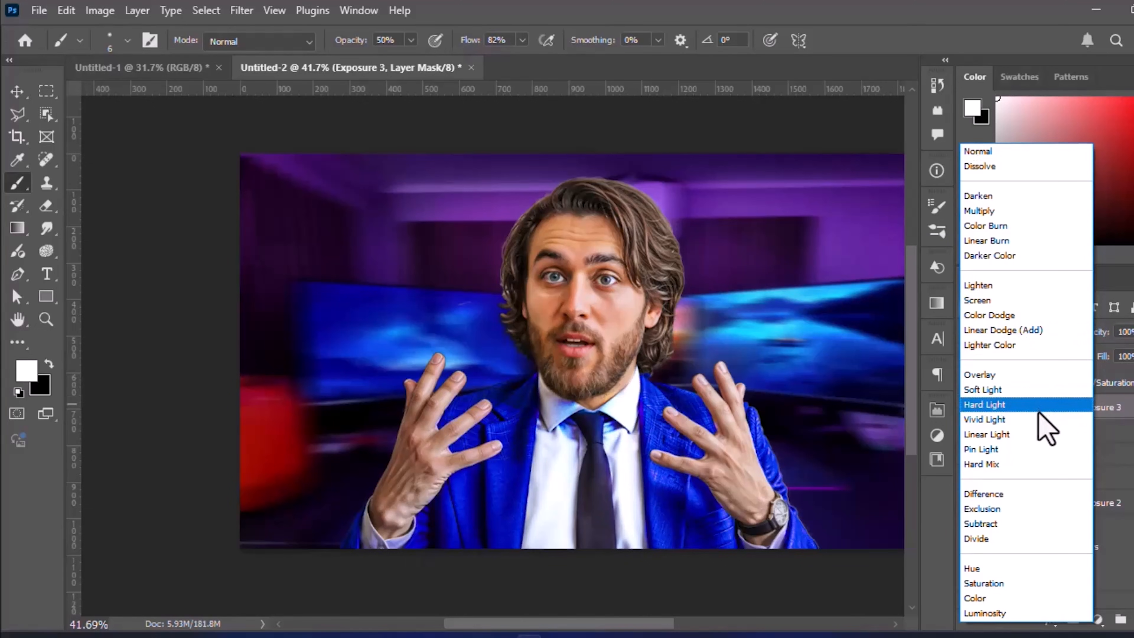
left_click(1035, 392)
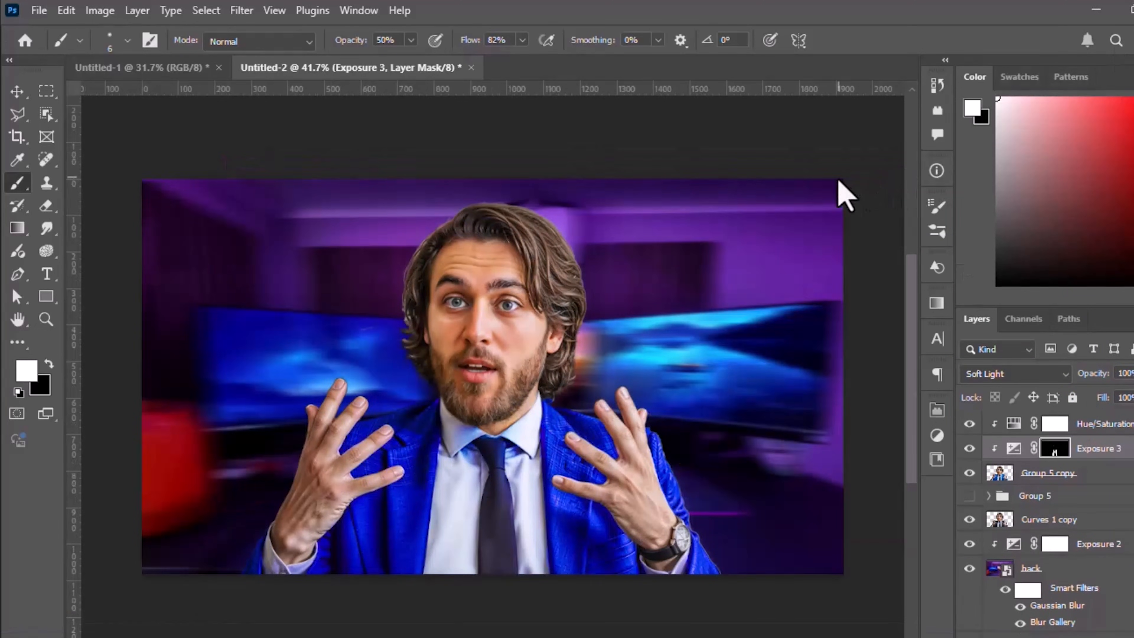
scroll(433, 388, "up", 1)
Add an Exposure adjustment directly above Group 5 copy with exposure -0.10, offset -0.0126 and gamma correction 0.78
left_click(1076, 473)
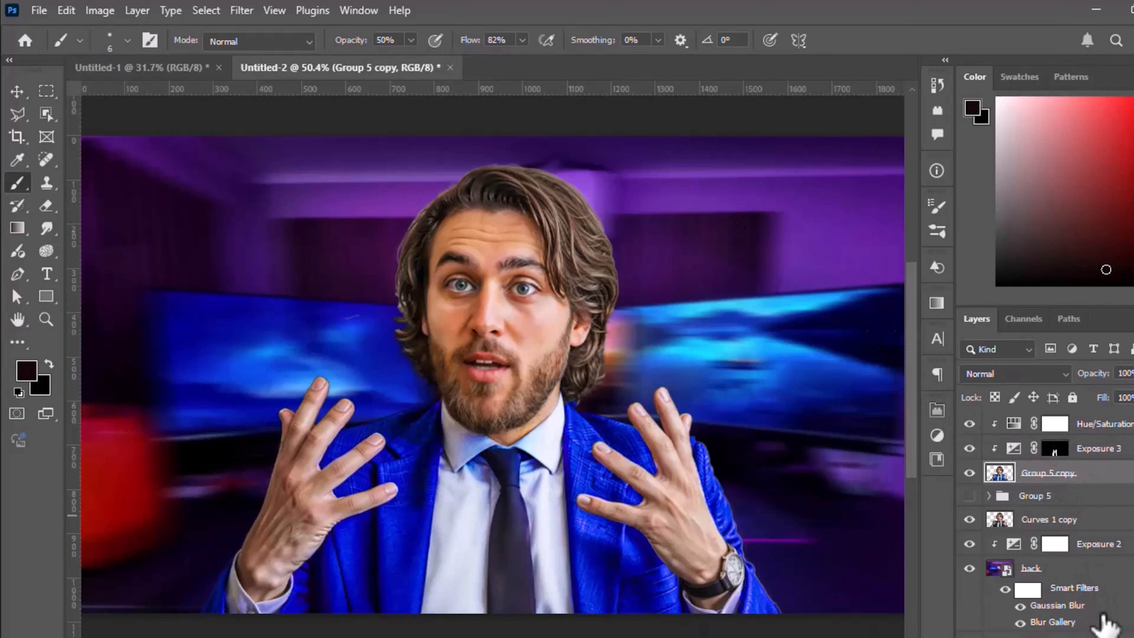
left_click(1090, 637)
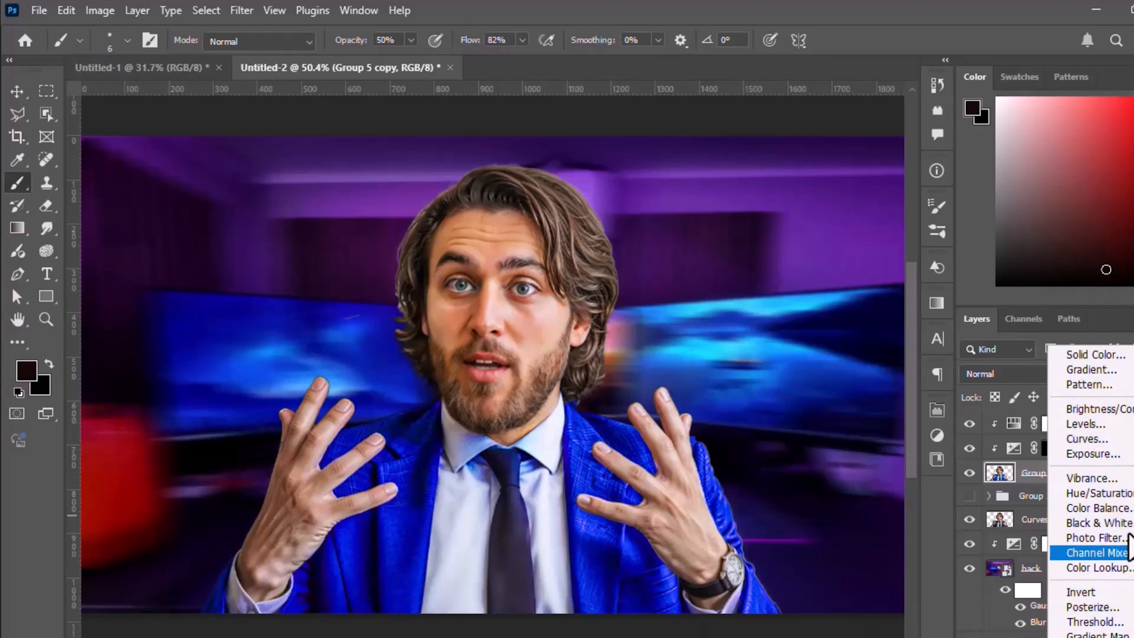
left_click(1117, 454)
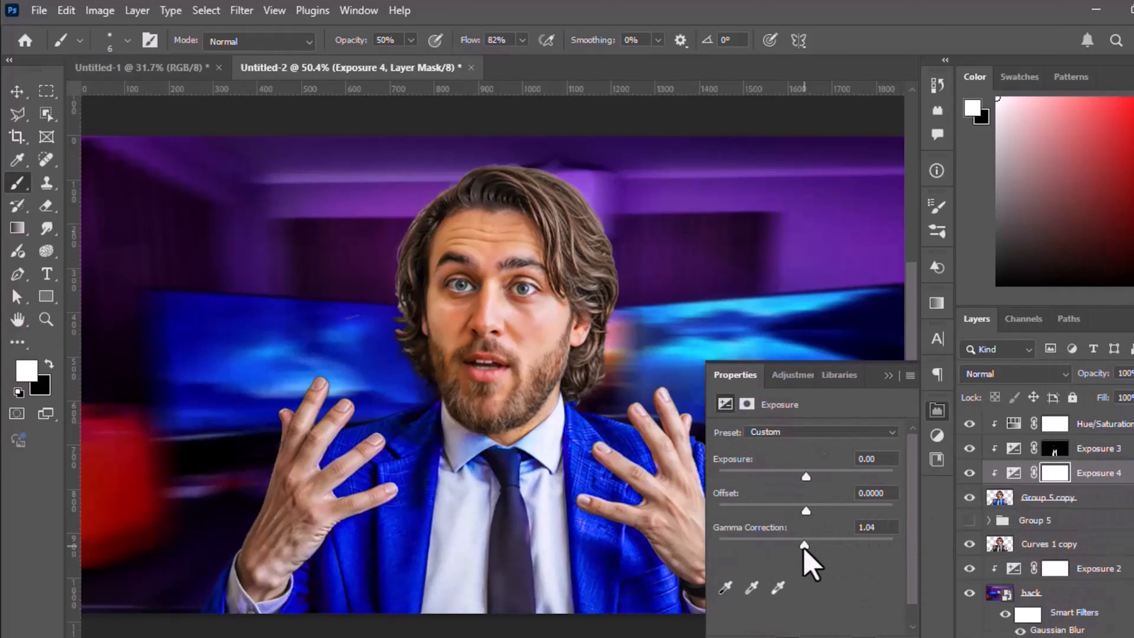
left_click_drag(804, 551, 819, 550)
left_click_drag(806, 478, 805, 514)
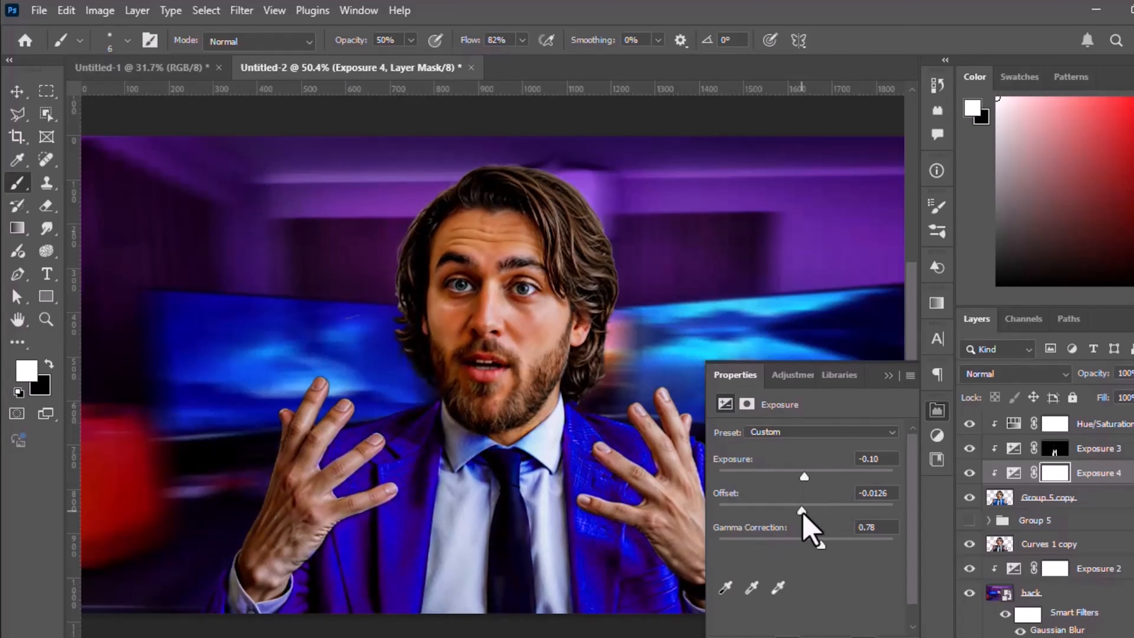
left_click(889, 377)
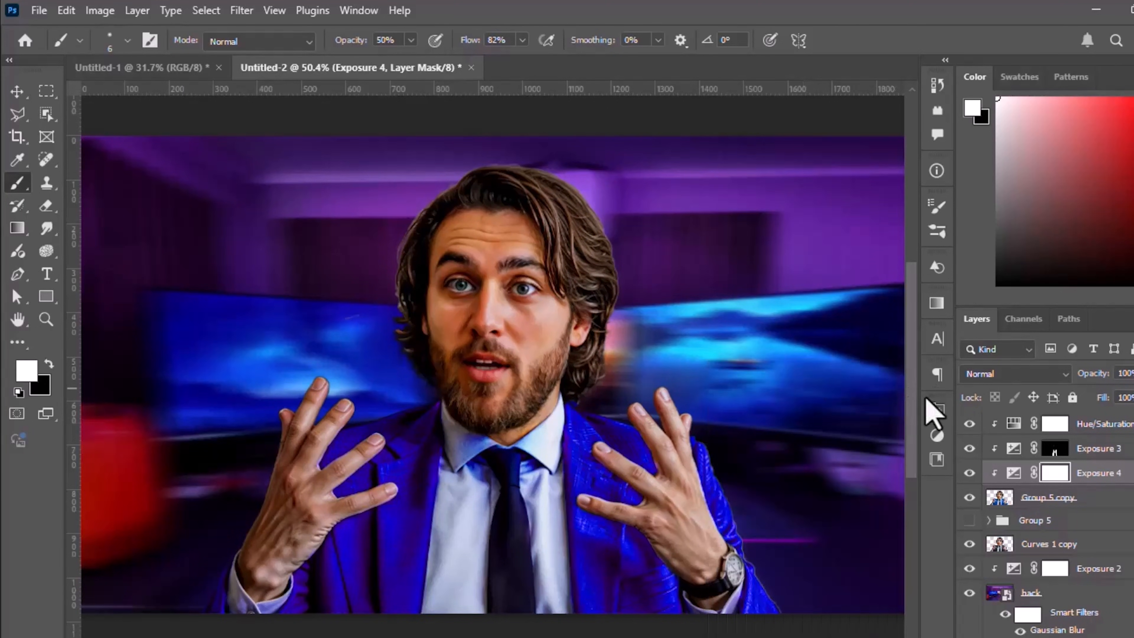
Invert the Exposure 4 mask to black and prepare a larger brush with 100% opacity and 100% flow
key("ctrl+i")
scroll(539, 387, "up", 5)
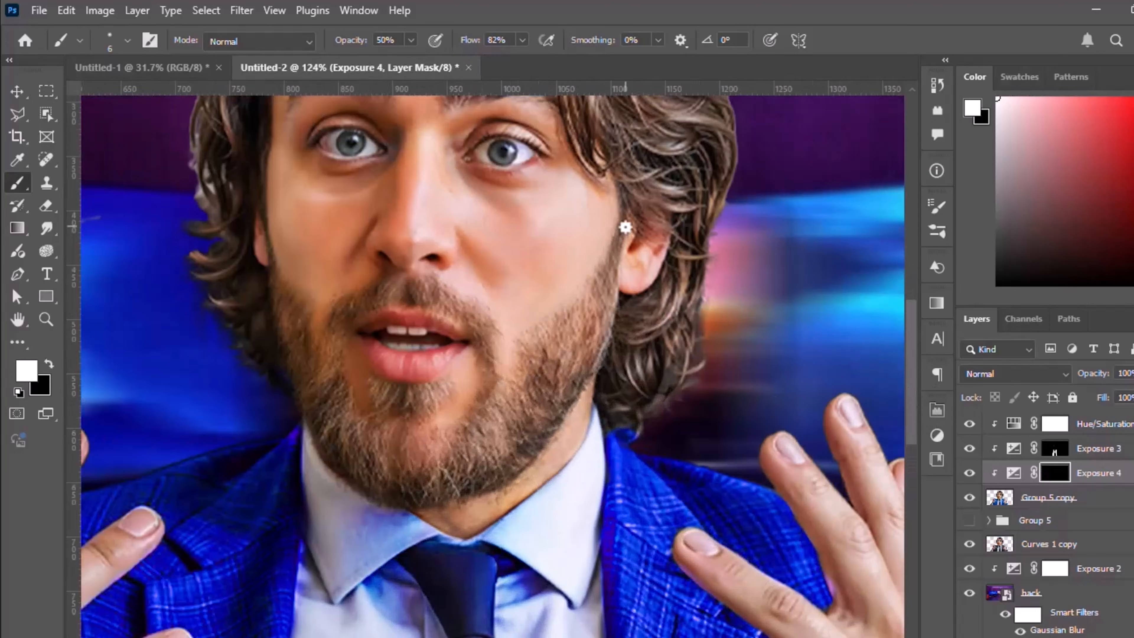
key("]")
key("]")
key("]")
key("]")
key("]")
left_click_drag(469, 41, 482, 41)
left_click_drag(351, 41, 383, 40)
Paint white over the beard and moustache on the Exposure 4 mask and set the layer's opacity to 74%
mouse_move(625, 225)
left_mouse_down()
mouse_move(595, 304)
mouse_move(573, 307)
mouse_move(534, 385)
mouse_move(578, 317)
mouse_move(595, 324)
mouse_move(545, 414)
mouse_move(588, 346)
mouse_move(546, 400)
mouse_move(478, 428)
mouse_move(529, 437)
mouse_move(411, 447)
mouse_move(389, 487)
mouse_move(337, 316)
mouse_move(298, 318)
mouse_move(339, 426)
mouse_move(384, 389)
mouse_move(415, 397)
left_mouse_up()
key("]")
key("]")
key("]")
key("[")
key("[")
key("[")
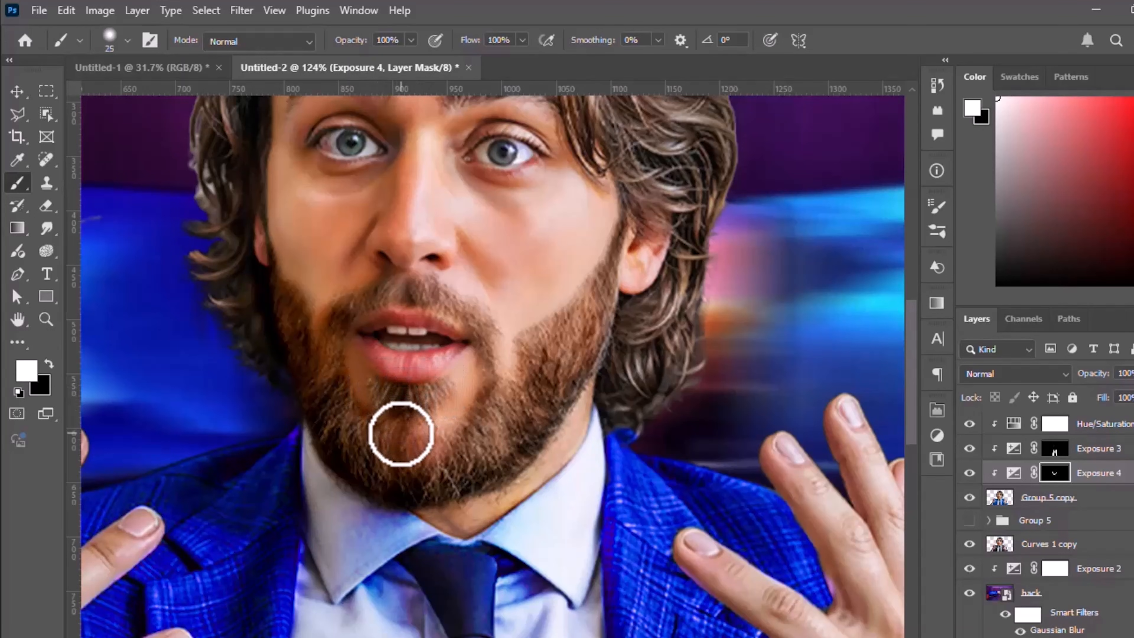
mouse_move(353, 304)
left_mouse_down()
mouse_move(342, 294)
mouse_move(327, 349)
mouse_move(384, 281)
mouse_move(421, 283)
mouse_move(472, 304)
mouse_move(532, 382)
left_mouse_up()
scroll(532, 382, "down", 3)
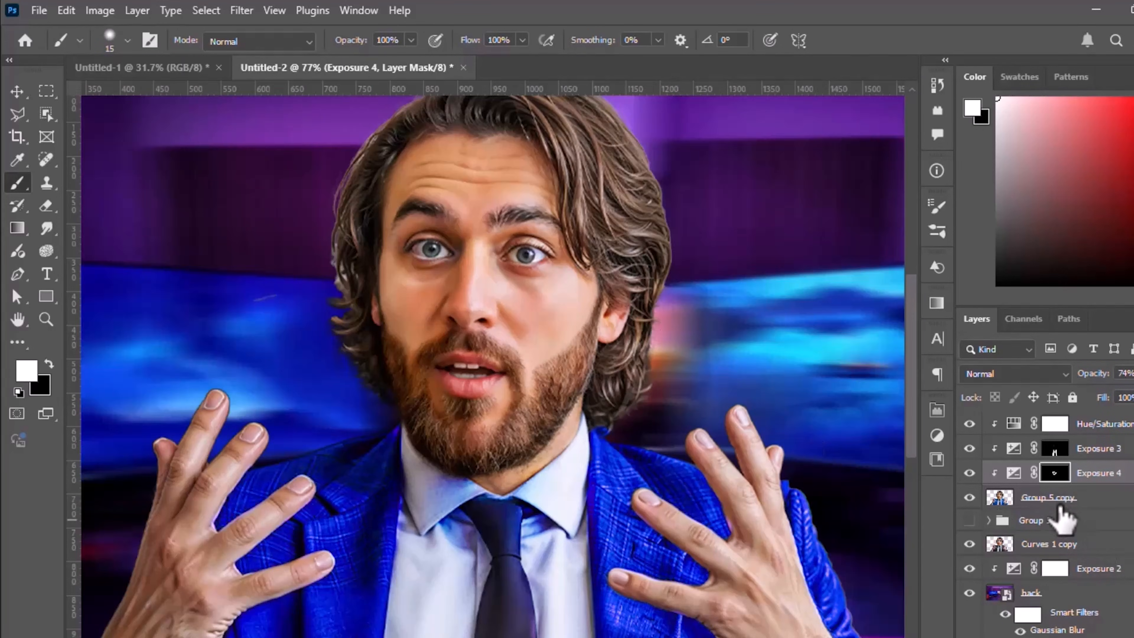
Add a colorized Hue/Saturation adjustment directly above Group 5 copy with hue 215, saturation 49 and lightness +29
left_click(1050, 497)
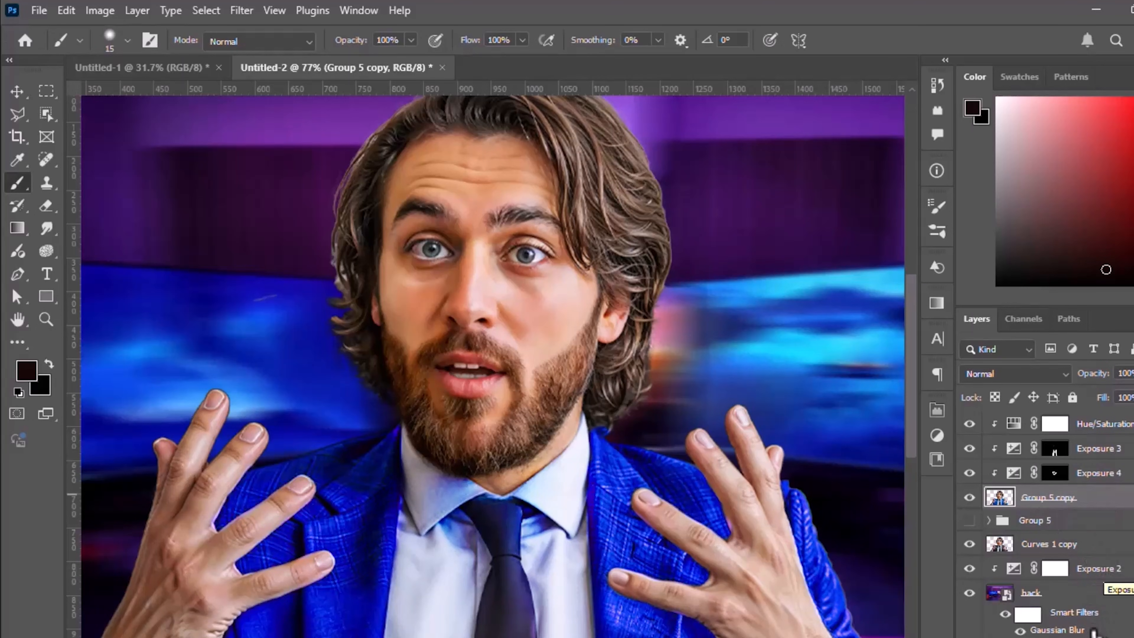
left_click(1079, 637)
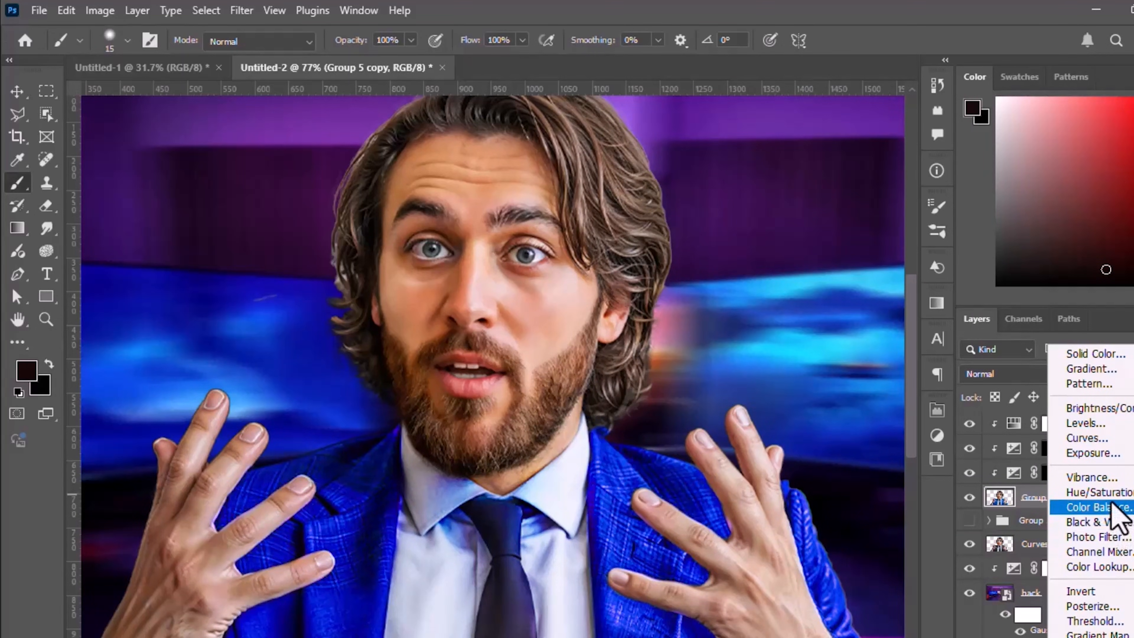
left_click(1099, 492)
left_click(807, 592)
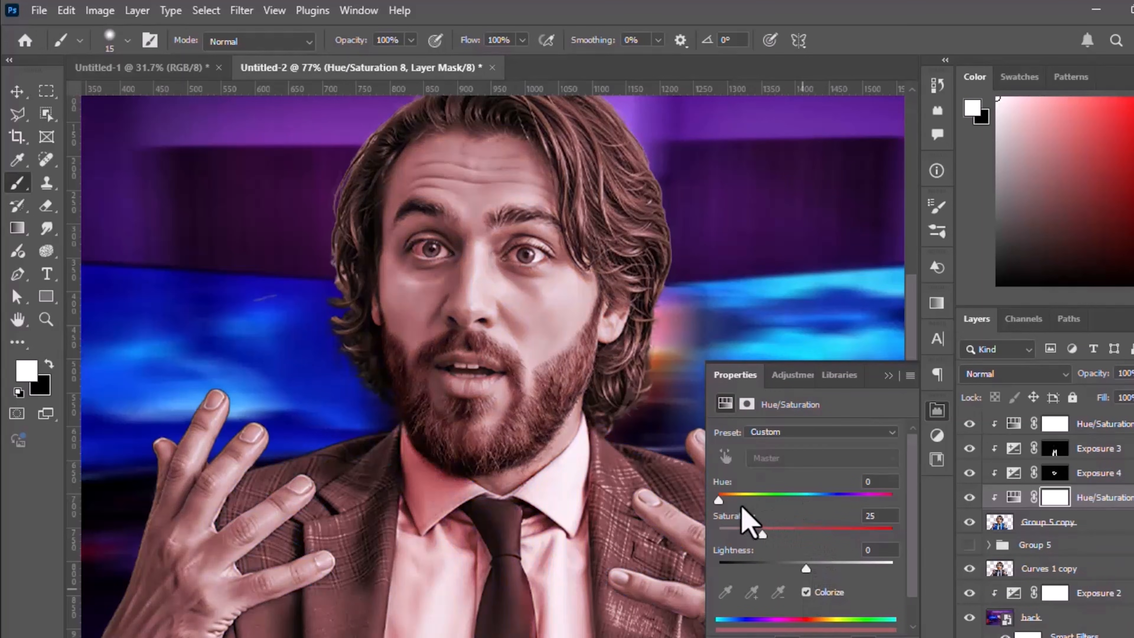
left_click_drag(741, 500, 823, 501)
left_click_drag(763, 535, 787, 539)
left_click(888, 376)
double_click(1010, 497)
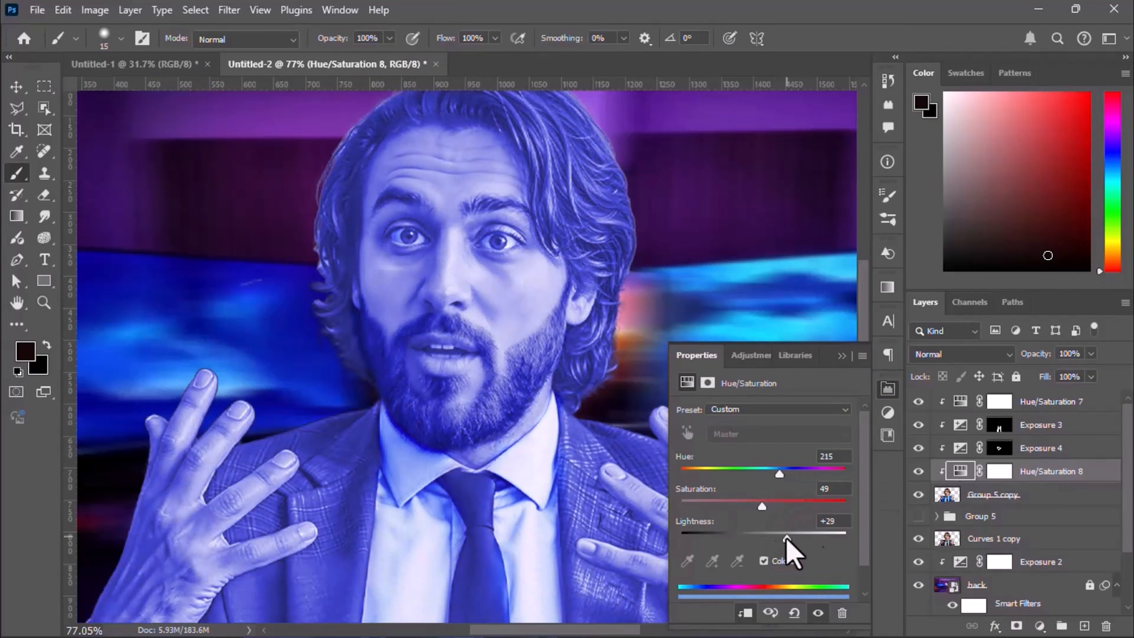
left_click(842, 357)
Invert the Hue/Saturation 8 mask to black and paint white over both irises
left_click(999, 472)
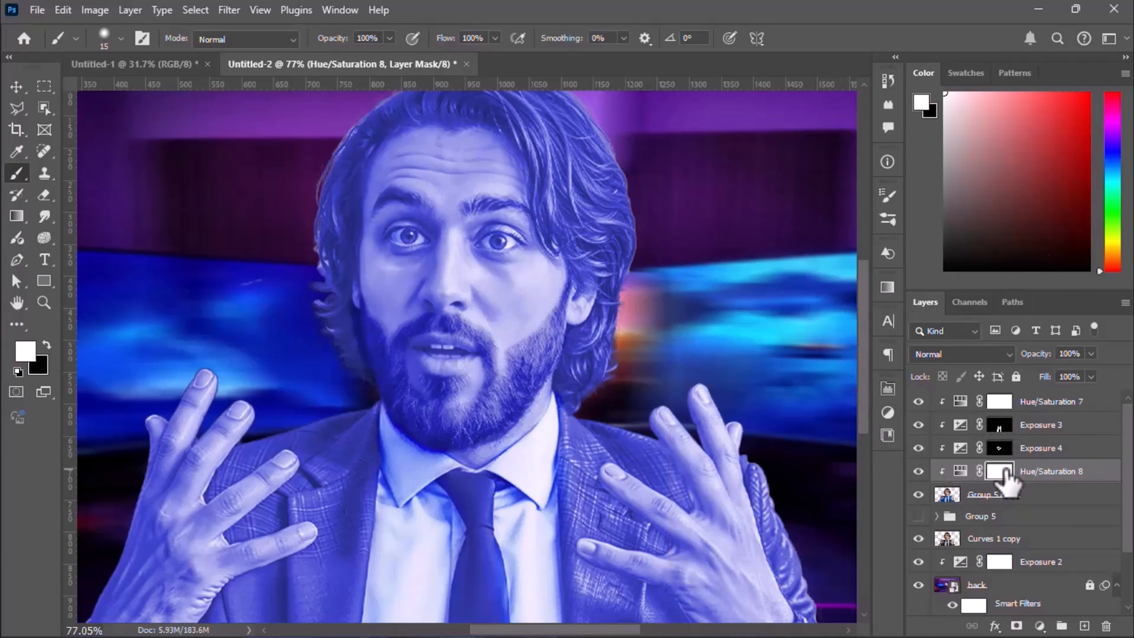
key("ctrl+i")
scroll(498, 242, "up", 5)
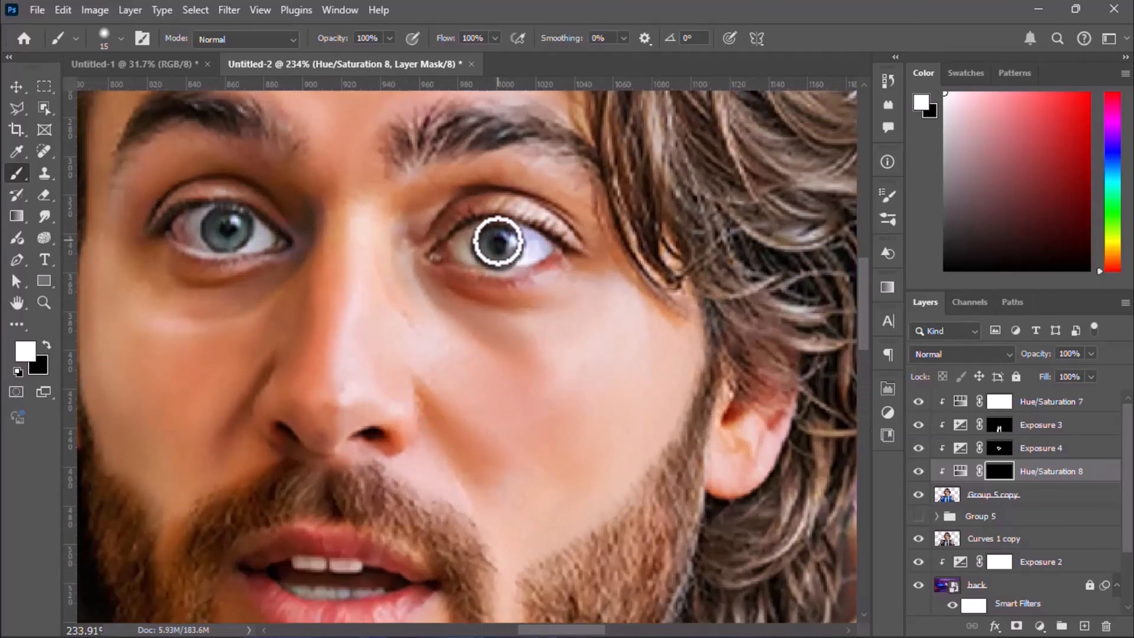
key("]")
left_click(498, 241)
key("]")
left_click(227, 223)
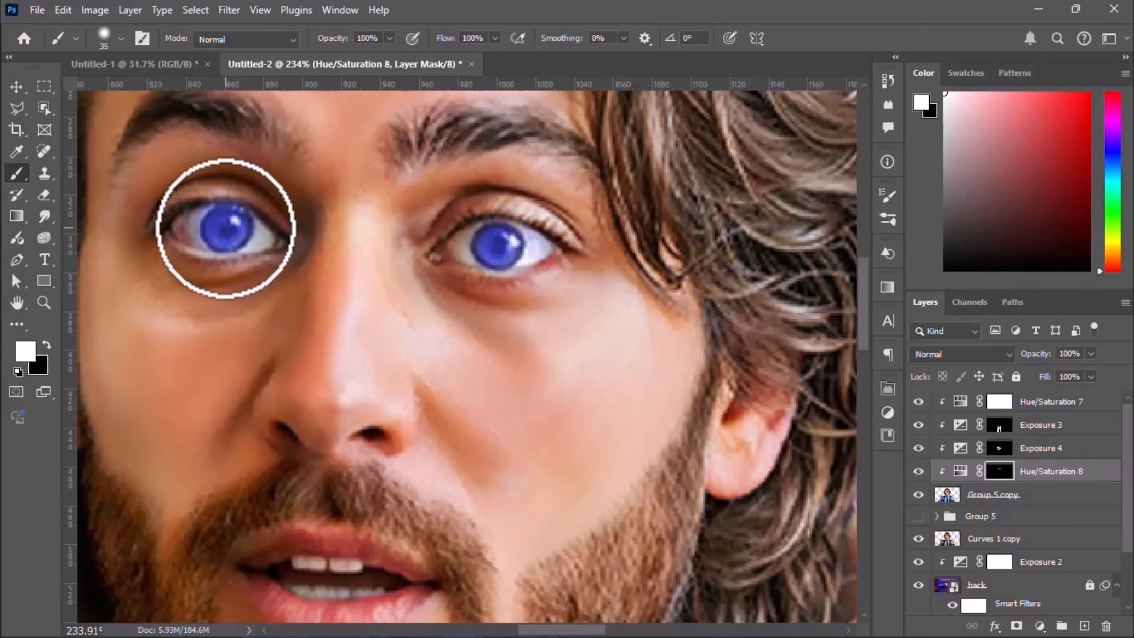
Set the blend mode of the Hue/Saturation 8 layer to Soft Light and deselect the layer
left_click(1008, 356)
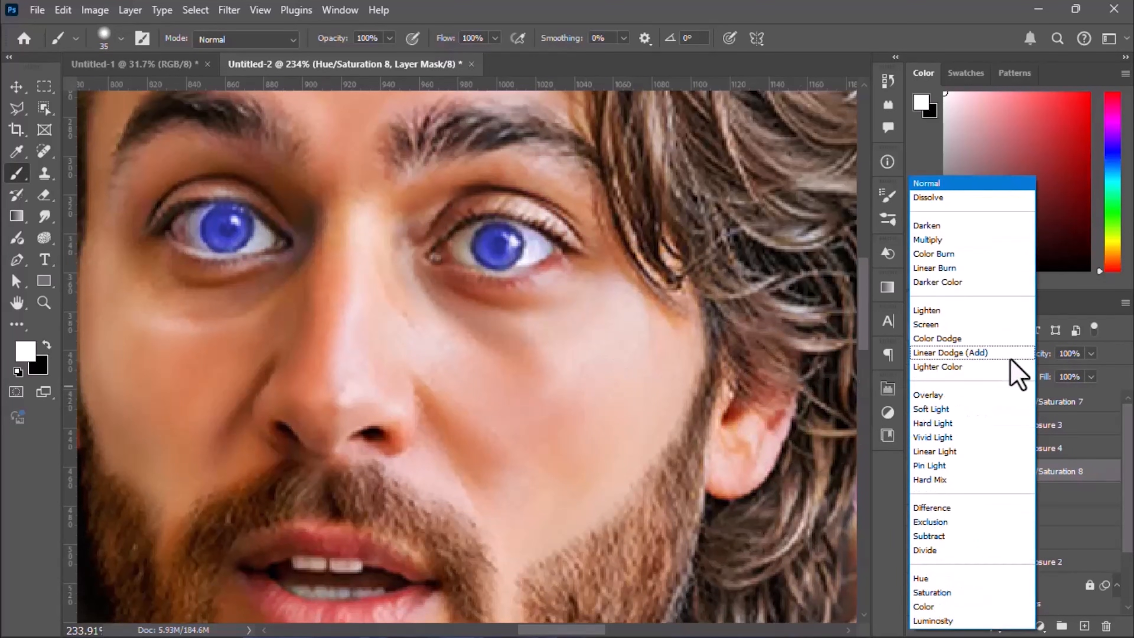
left_click(978, 411)
key("ctrl+2")
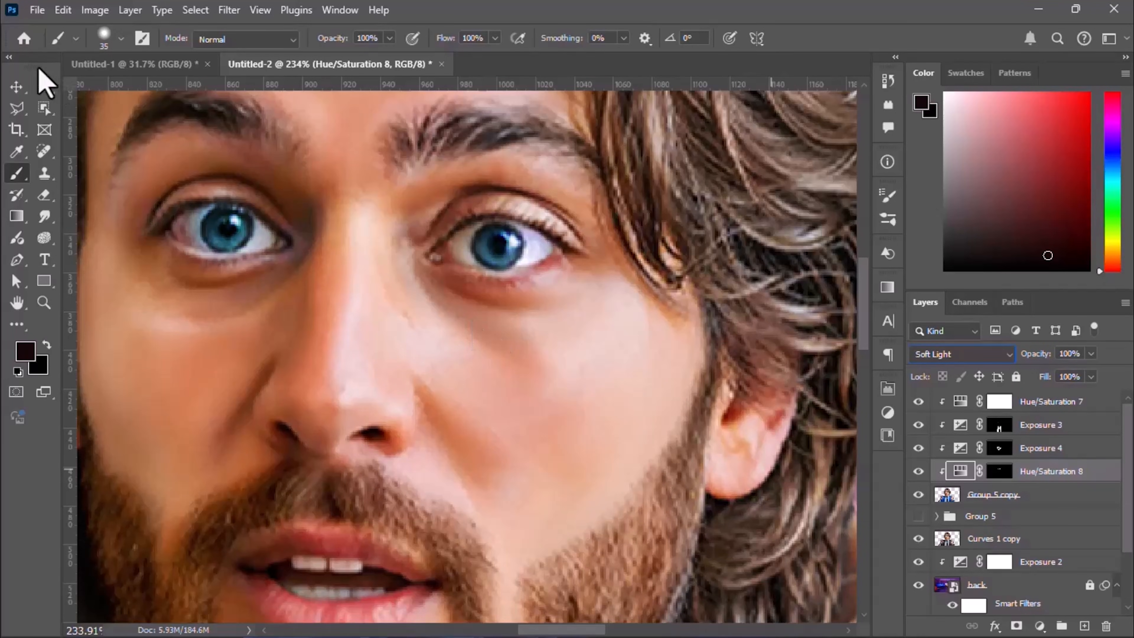
key("v")
left_click(347, 227)
scroll(665, 253, "down", 5)
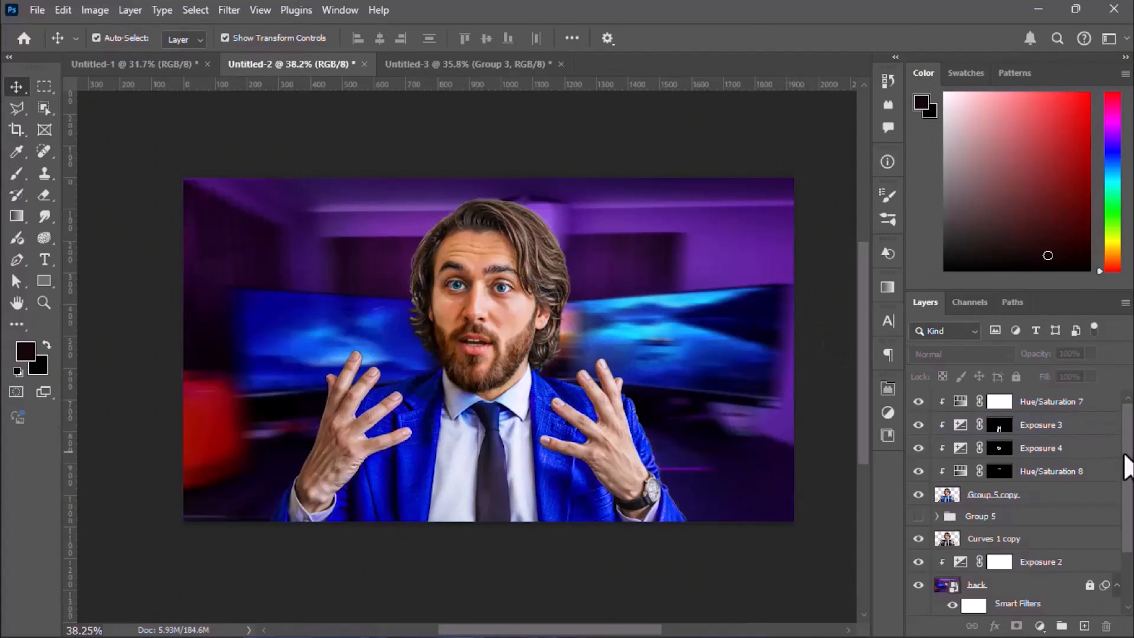
Group the layers from Hue/Saturation 7 down to Curves 1 copy and check the group by toggling its visibility
left_click(1067, 402)
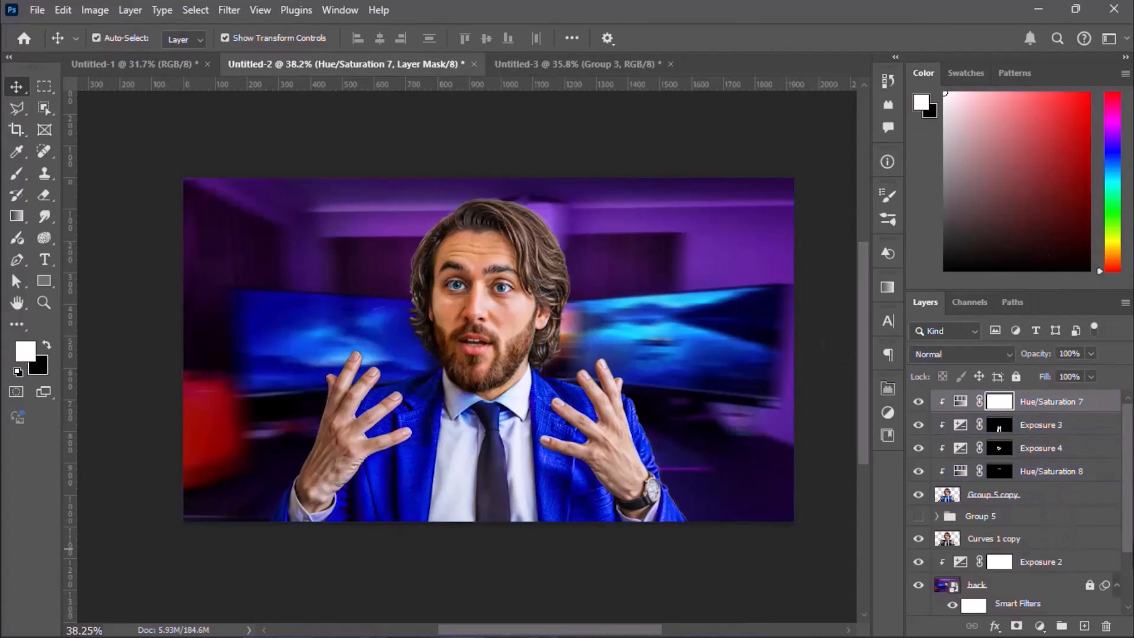
left_click(1077, 562, "shift")
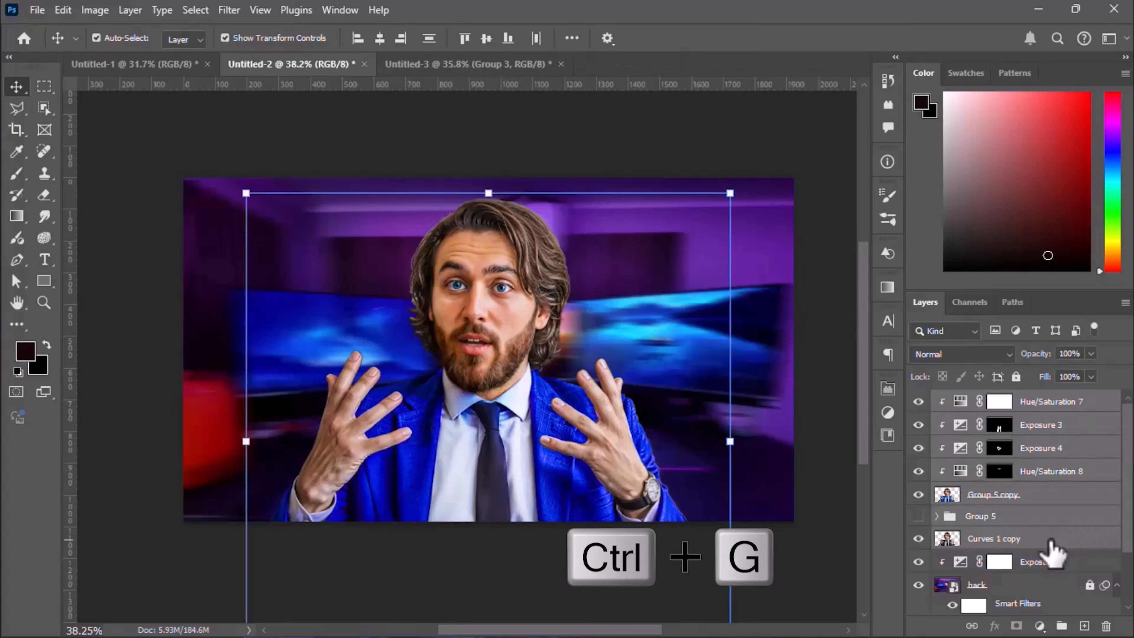
key("ctrl+g")
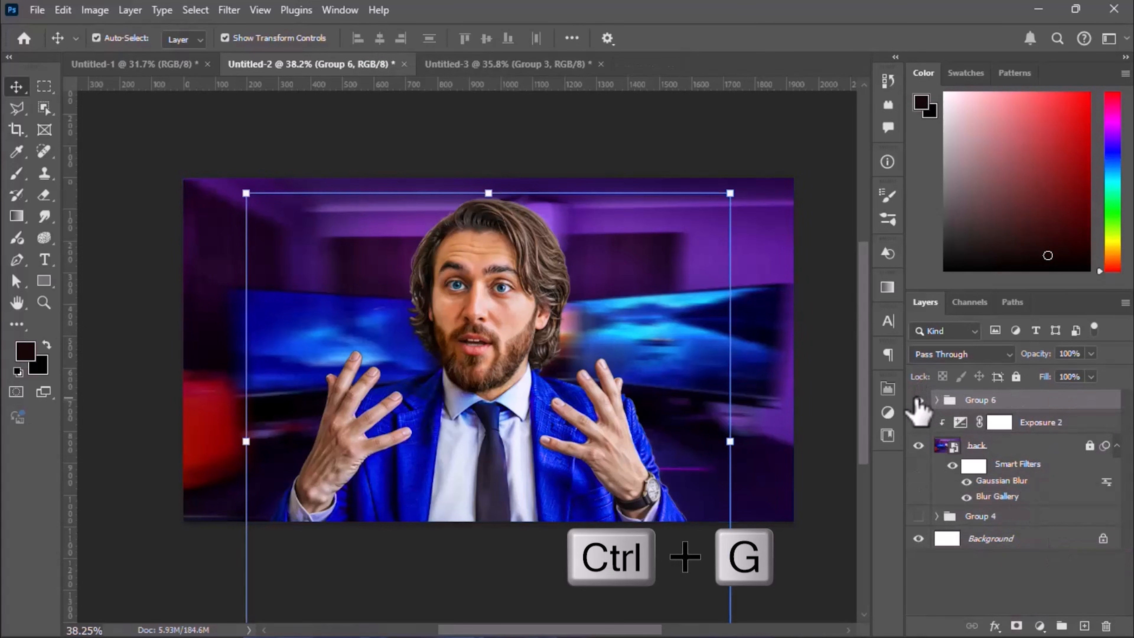
left_click(918, 400)
left_click(919, 400)
Group the Exposure 2 adjustment, the back layer and Group 4 together
left_click(1027, 449)
left_click(1035, 424)
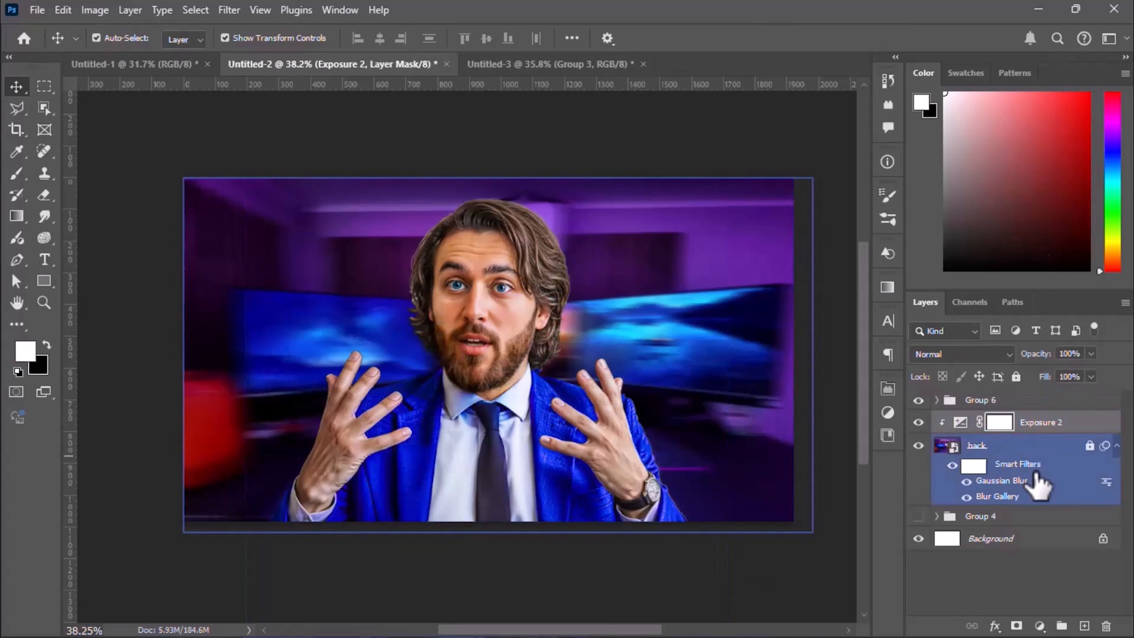
left_click(1036, 518, "shift")
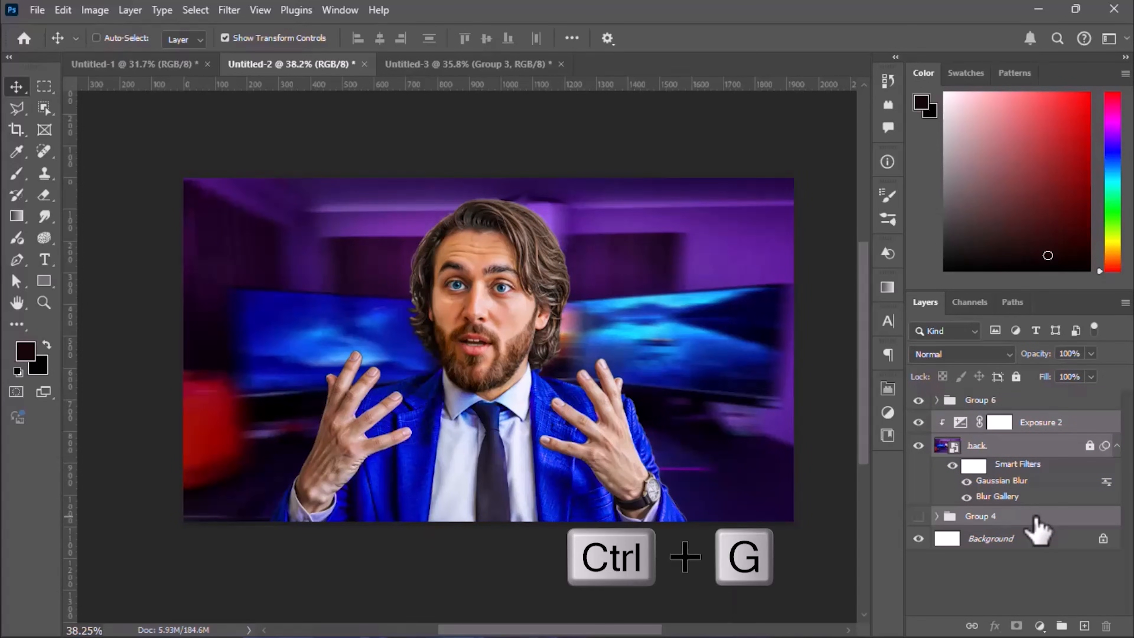
key("ctrl+g")
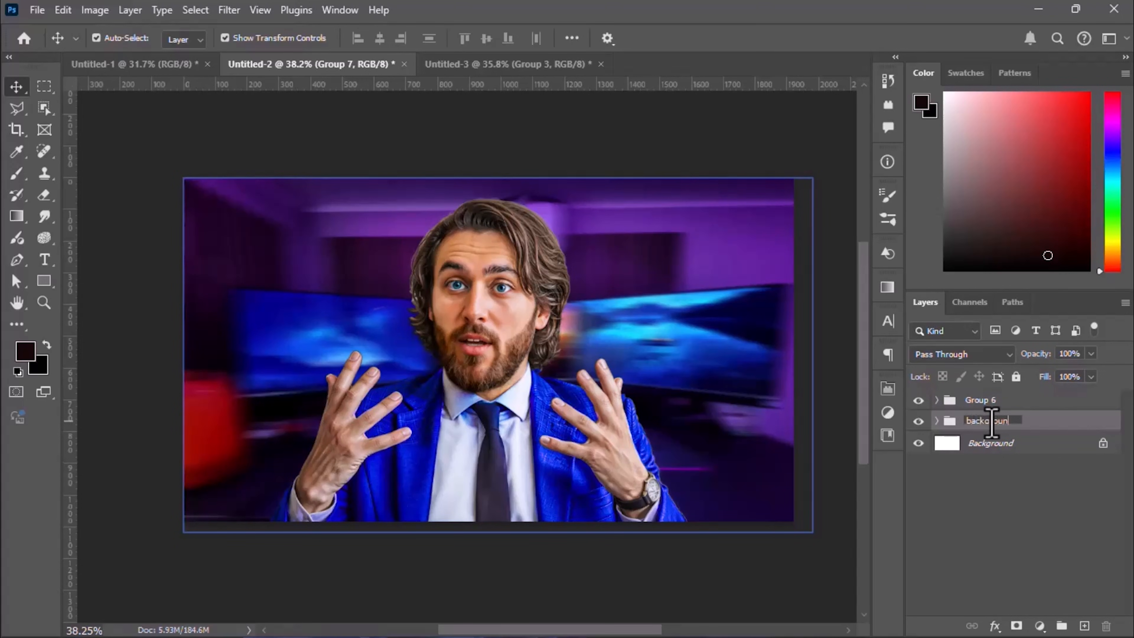
Name the lower group "background" and the upper group with the man "image"
type("d")
key("Return")
double_click(980, 400)
type("image")
key("Return")
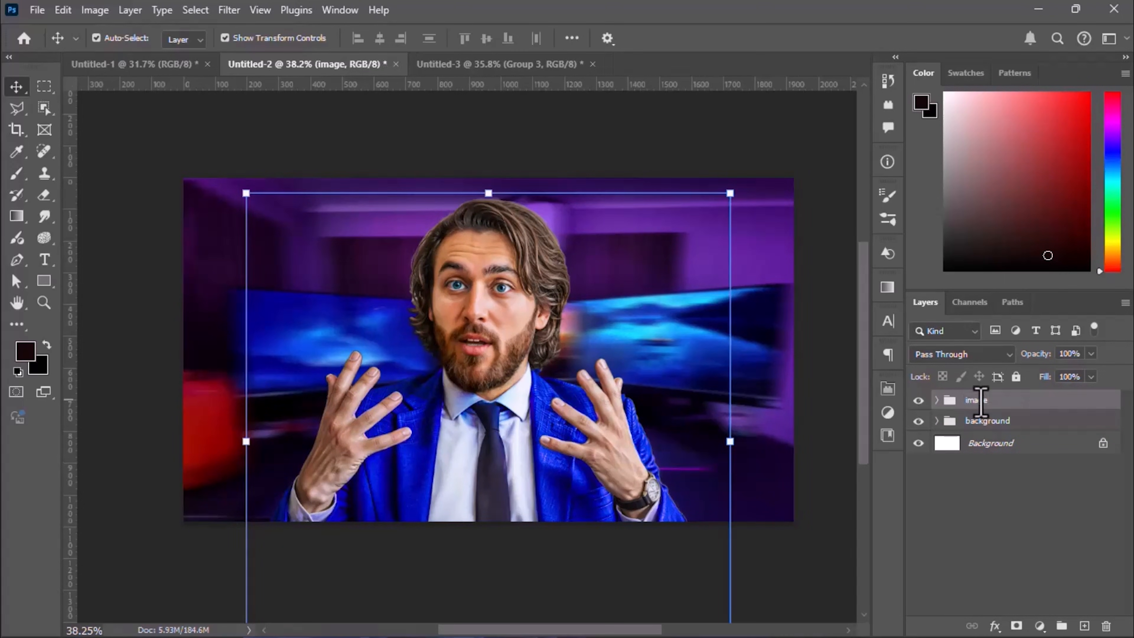
Copy the logo groups Group 5 and Group 3 from the Untitled-3 document into Untitled-2, between the image and background groups
left_click(985, 422)
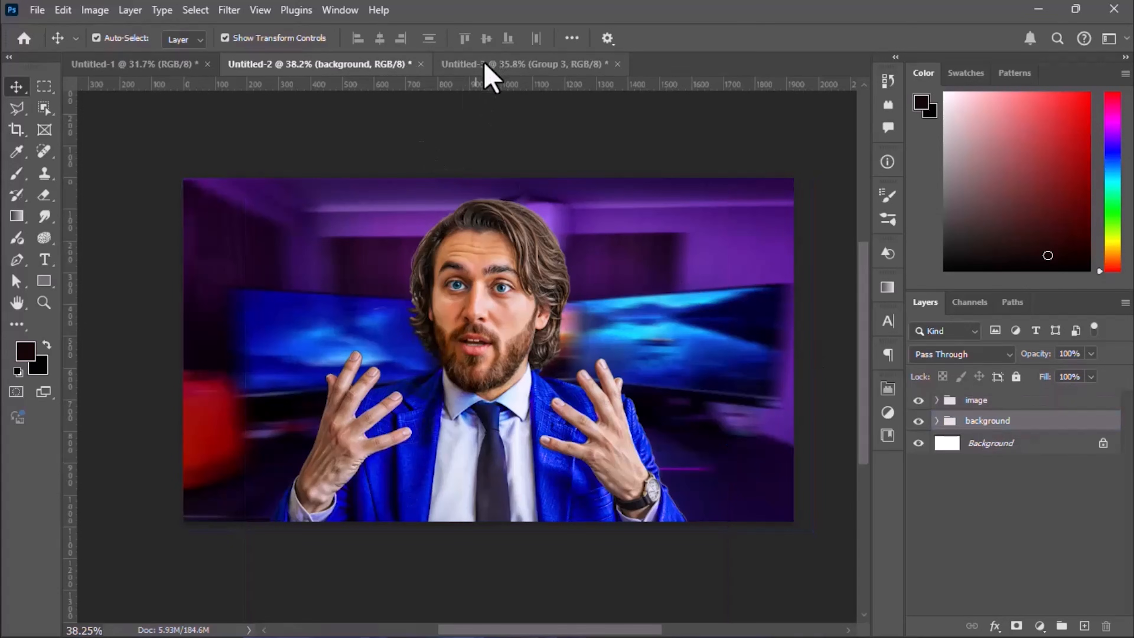
left_click(488, 68)
left_click(938, 401)
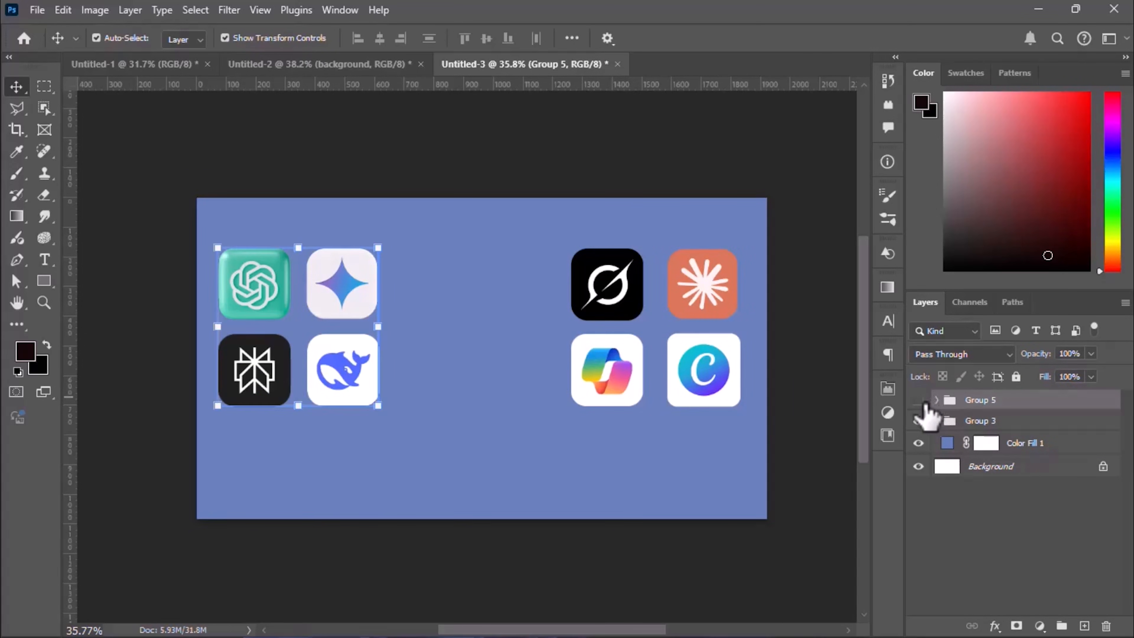
left_click(990, 423, "ctrl")
left_click_drag(612, 275, 531, 63)
left_click(937, 420)
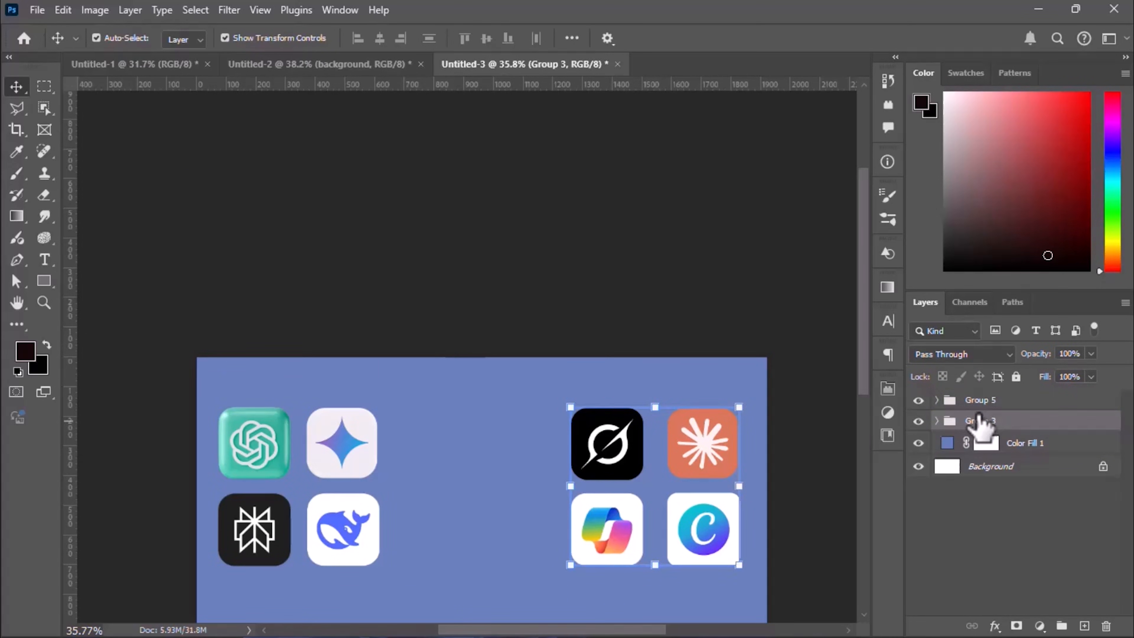
left_click(980, 402, "ctrl")
scroll(844, 342, "down", 3)
left_click_drag(983, 404, 632, 297)
left_click(849, 456)
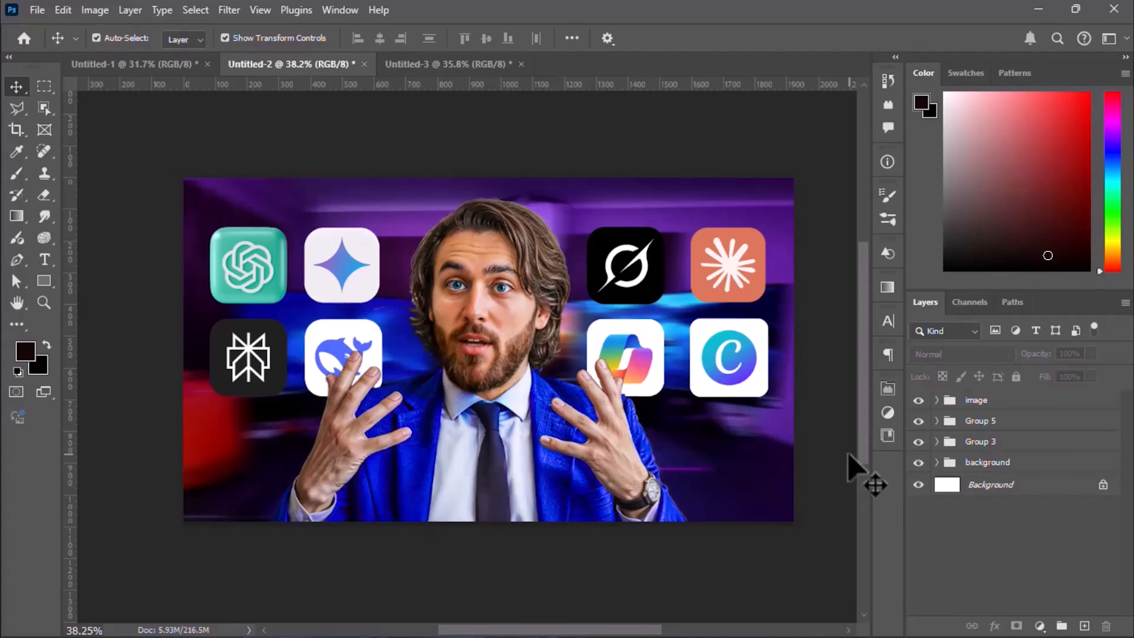
Add a dark Drop Shadow to the Gemini logo with 100% opacity, 57° angle, 9 px distance, 20% spread and 46 px size
left_click(274, 271)
left_click(346, 280)
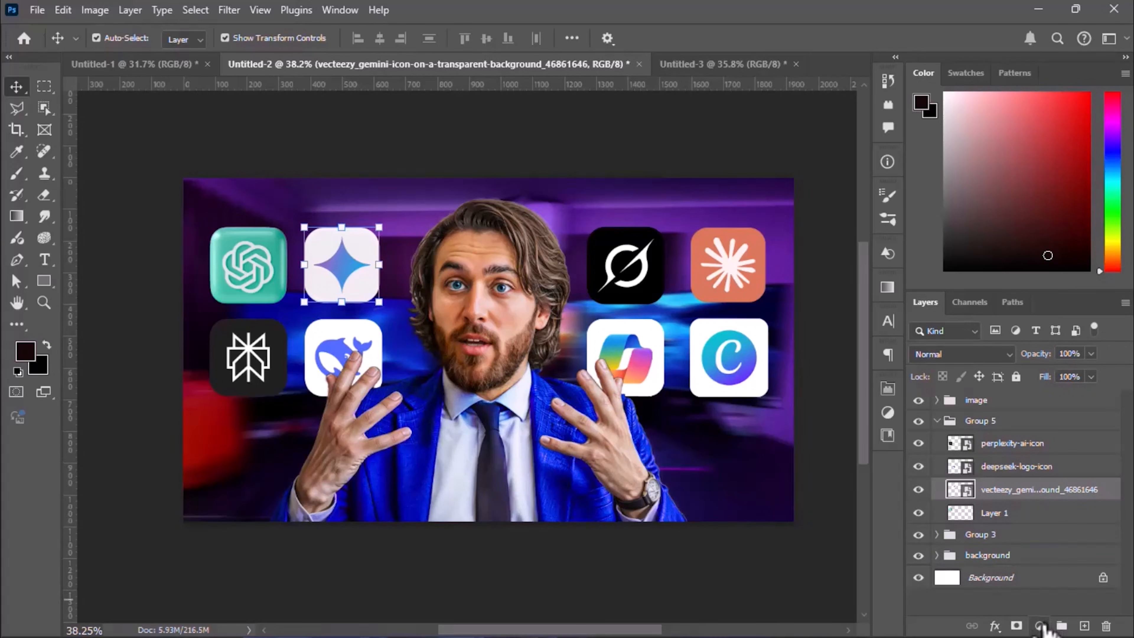
left_click(994, 627)
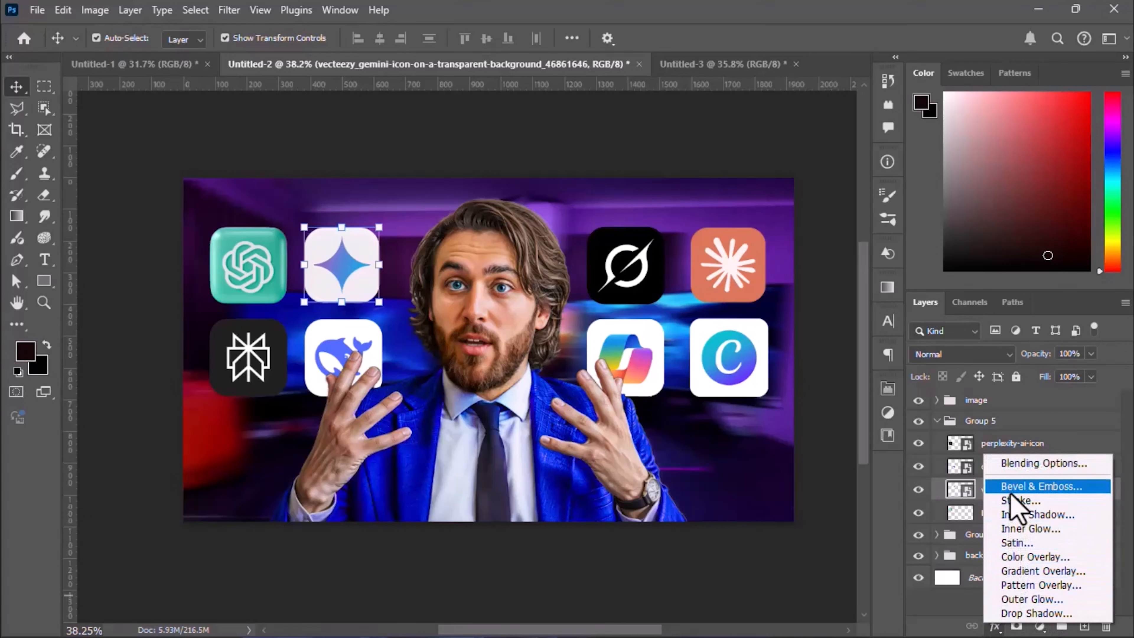
left_click(1021, 614)
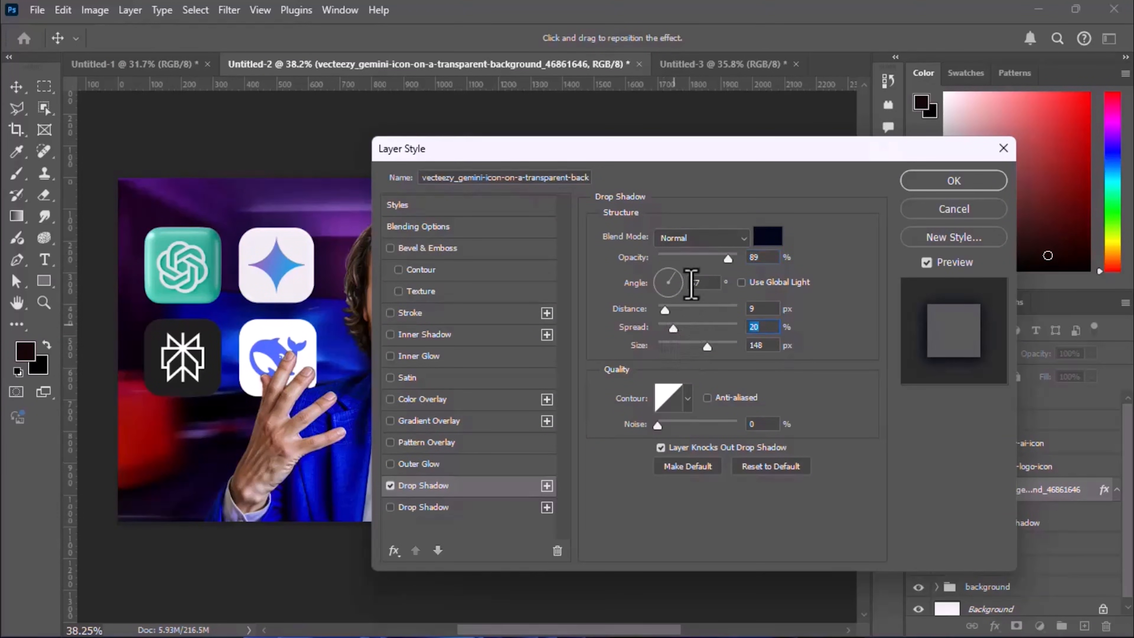
left_click(673, 345)
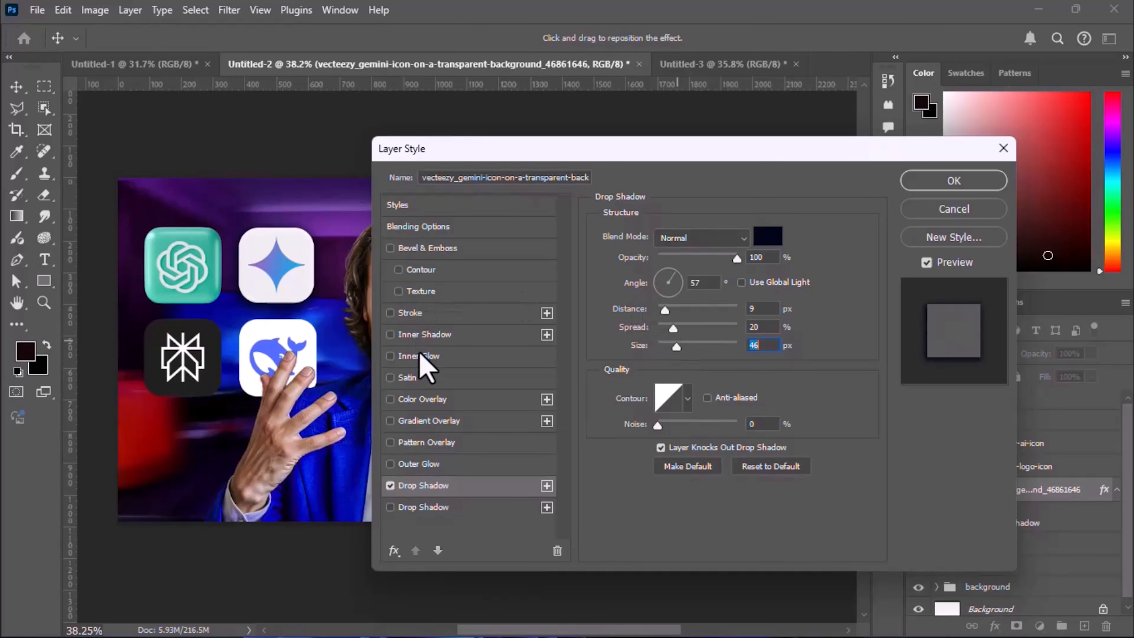
Add an Inner Shadow and an Inner Bevel to the Gemini logo, with bevel depth 63%, soften 15 px, angle 127° and altitude 0°
left_click(413, 337)
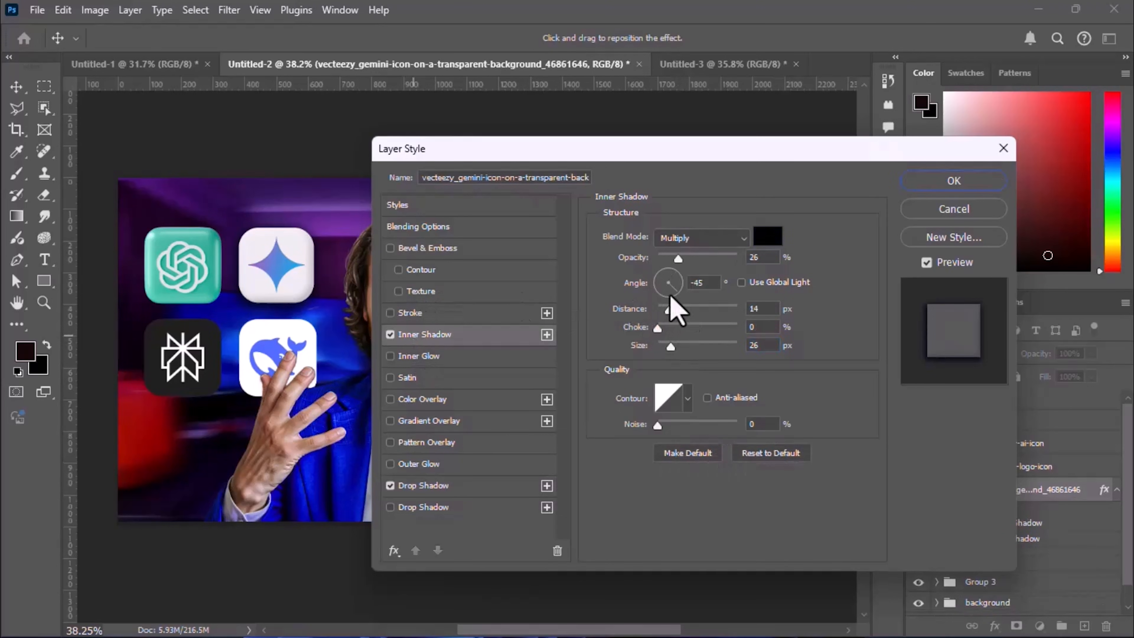
left_click_drag(296, 263, 289, 272)
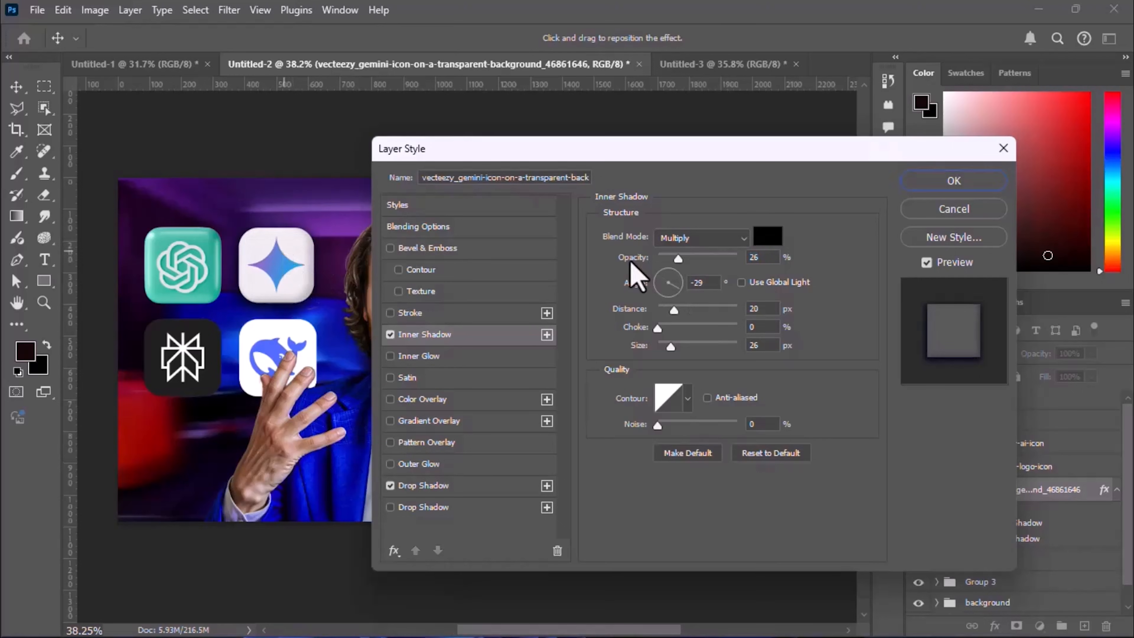
left_click_drag(639, 269, 664, 263)
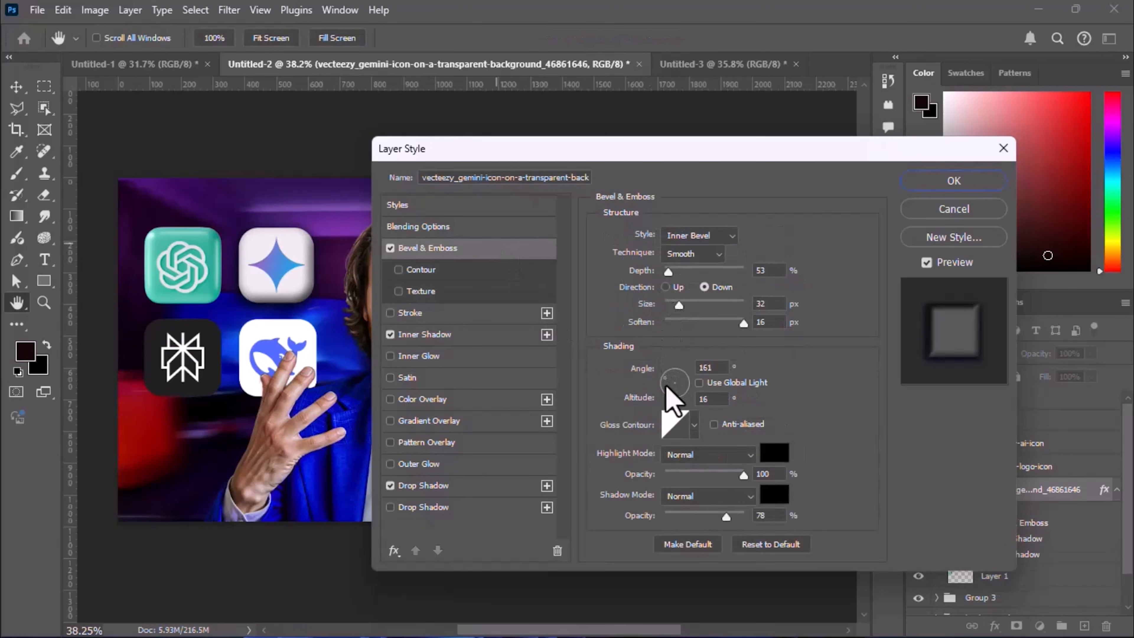
left_click_drag(666, 387, 659, 364)
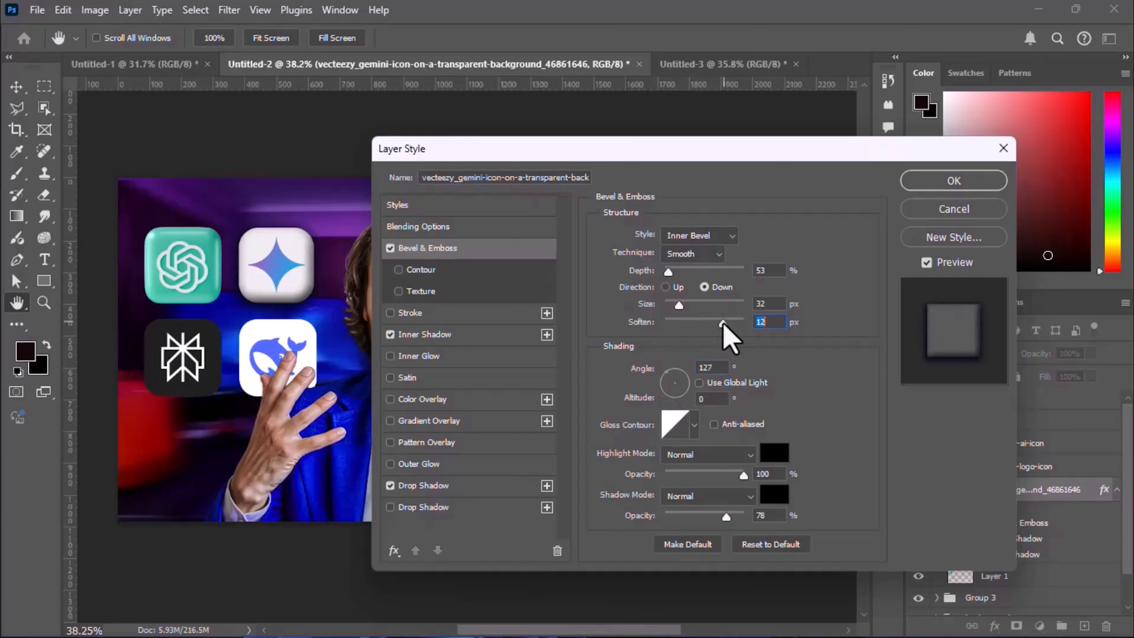
left_click(670, 272)
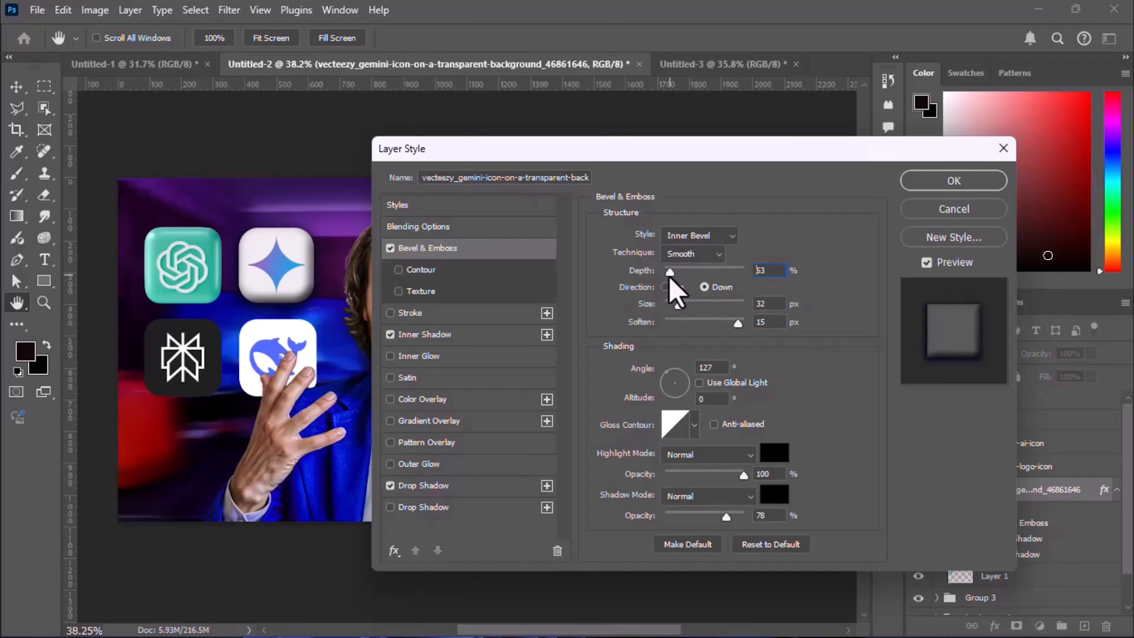
Refine the Gemini logo's Inner Shadow to 58% opacity, 0° angle, 2 px distance and 35 px size, and apply the layer style
left_click(506, 339)
left_click_drag(233, 292, 263, 279)
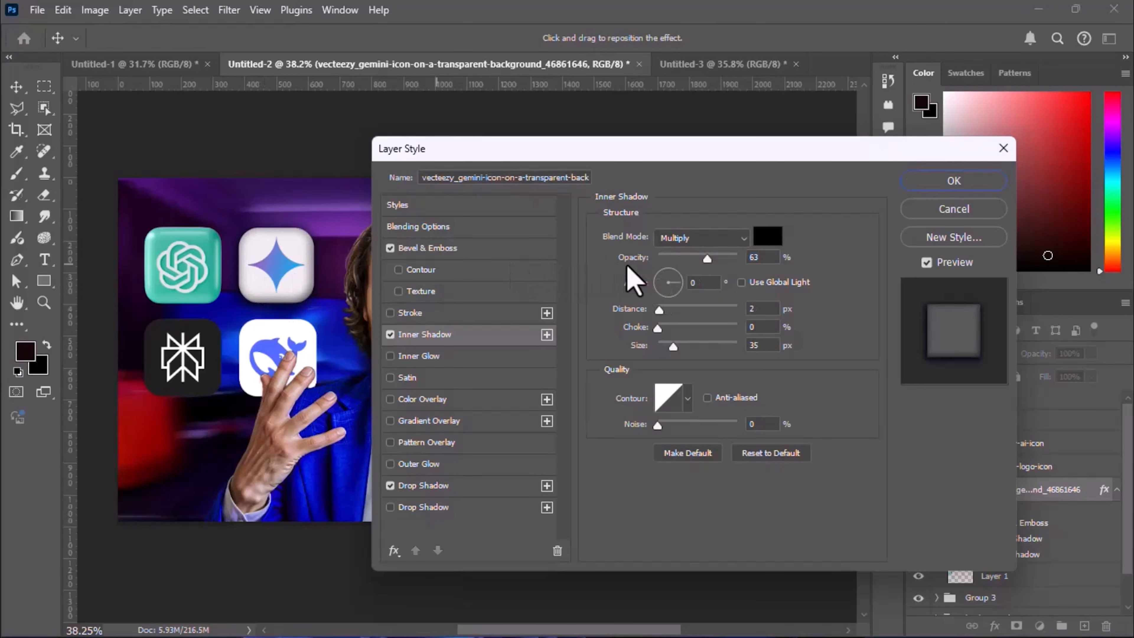
left_click_drag(630, 261, 625, 262)
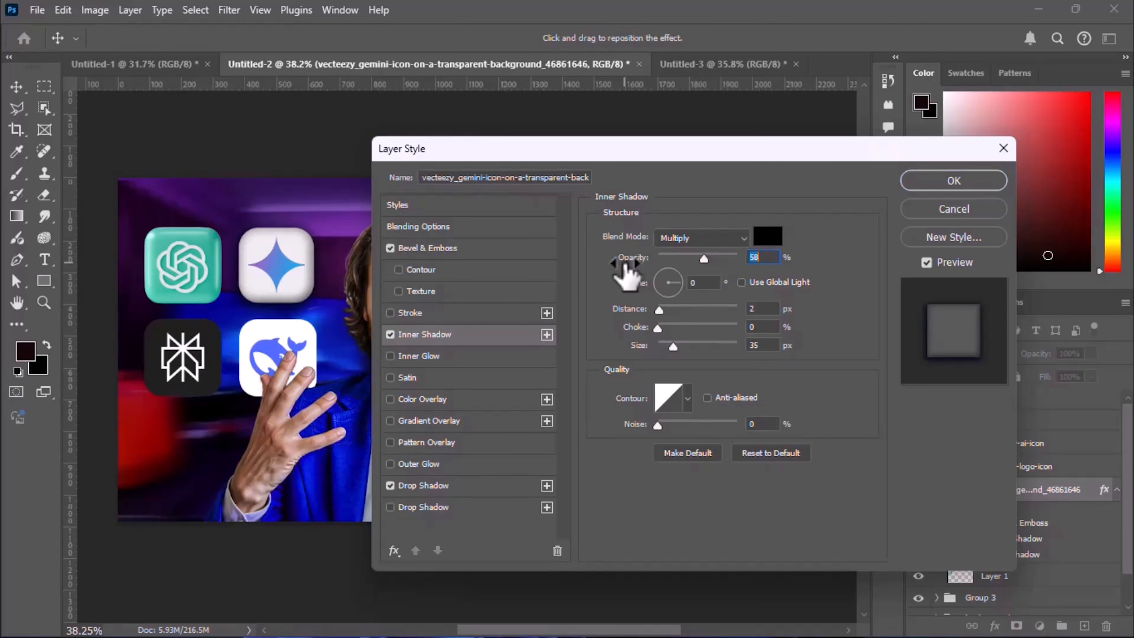
left_click(973, 184)
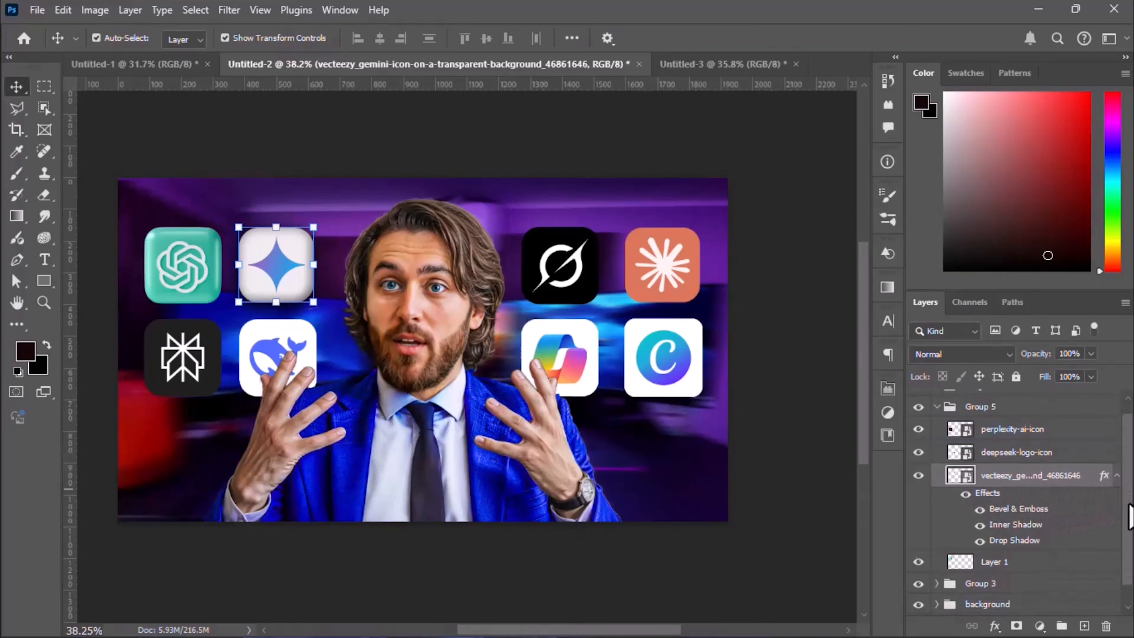
Copy the Gemini logo's layer effects onto the DeepSeek and Perplexity logo layers
left_click_drag(987, 491, 994, 448)
left_click_drag(989, 466, 987, 425)
scroll(940, 416, "up", 1)
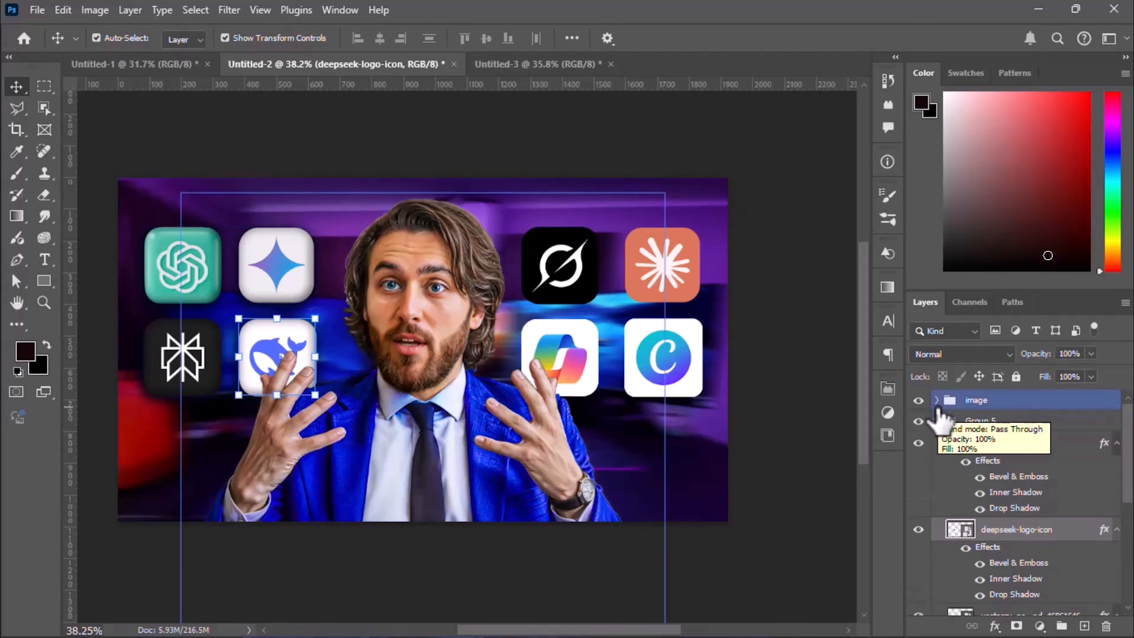
Copy the same bevel and shadow effects onto the logos in Group 3
left_click_drag(1128, 436, 1130, 532)
left_click_drag(987, 496, 925, 494)
scroll(985, 456, "down", 5)
left_click_drag(986, 447, 998, 515)
scroll(994, 512, "down", 6)
left_click_drag(985, 473, 994, 541)
scroll(994, 536, "down", 6)
left_click_drag(986, 495, 990, 563)
left_click(799, 463)
scroll(532, 309, "down", 1)
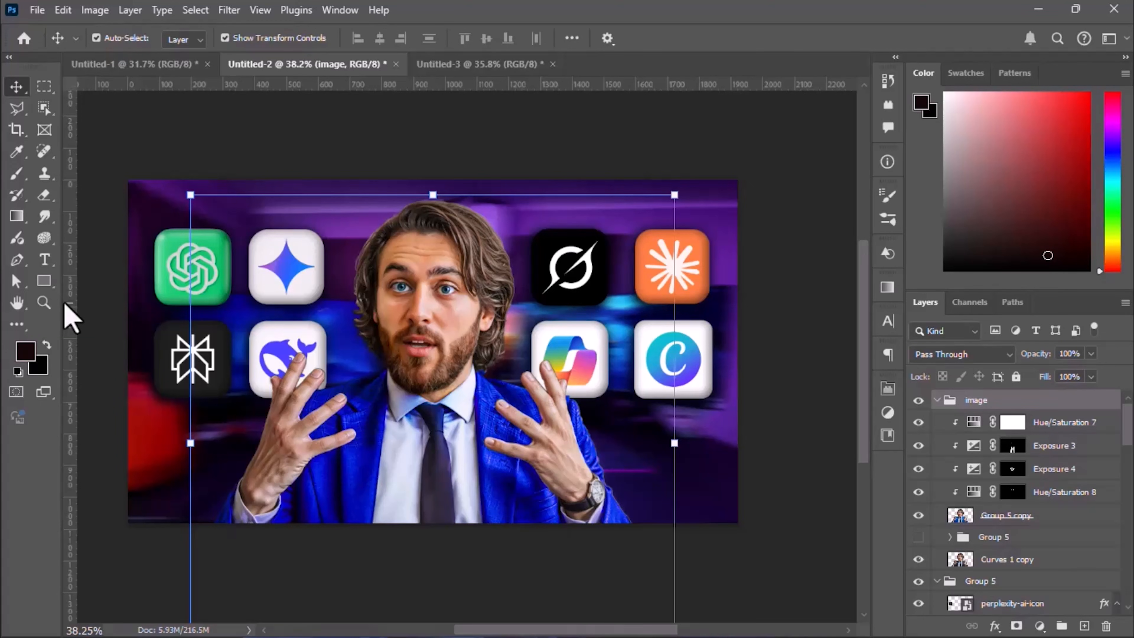
Draw a rectangle about 1348 by 125 px across the lower part of the man in the image group and fill it with red ff0707
left_click(37, 283)
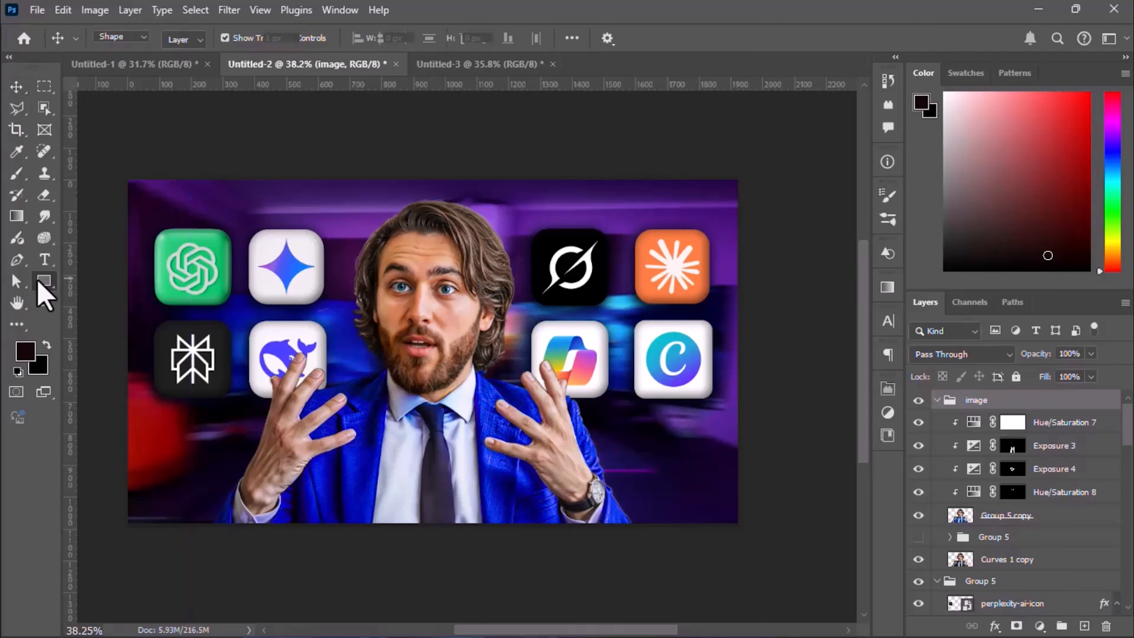
left_click_drag(209, 474, 637, 513)
left_click(727, 530)
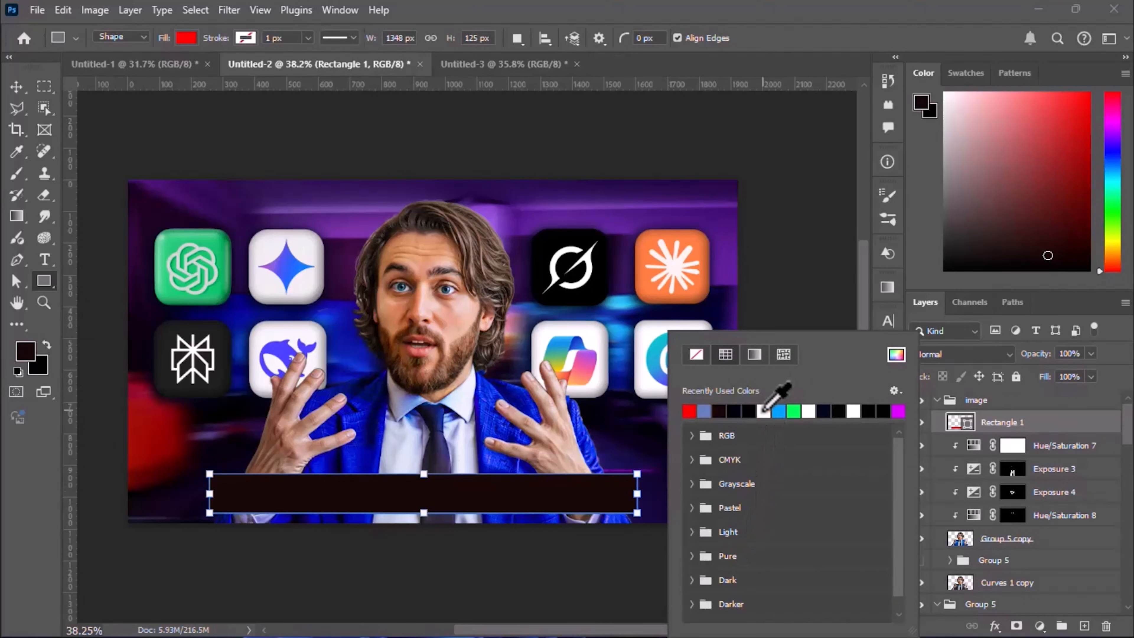
left_click(895, 356)
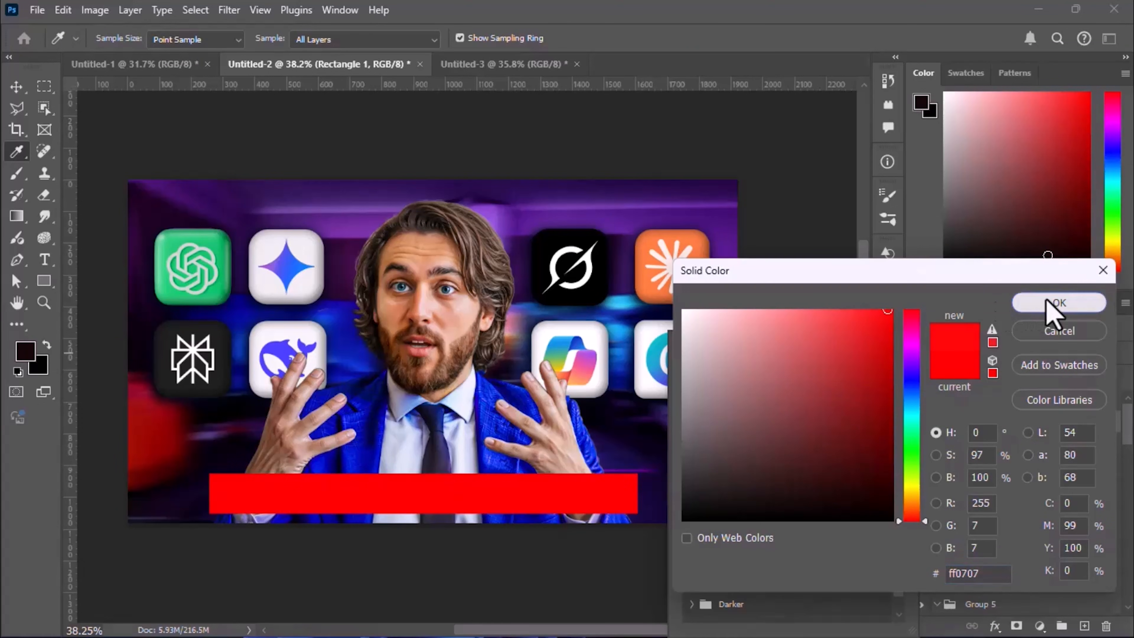
left_click(1042, 304)
left_click(871, 325)
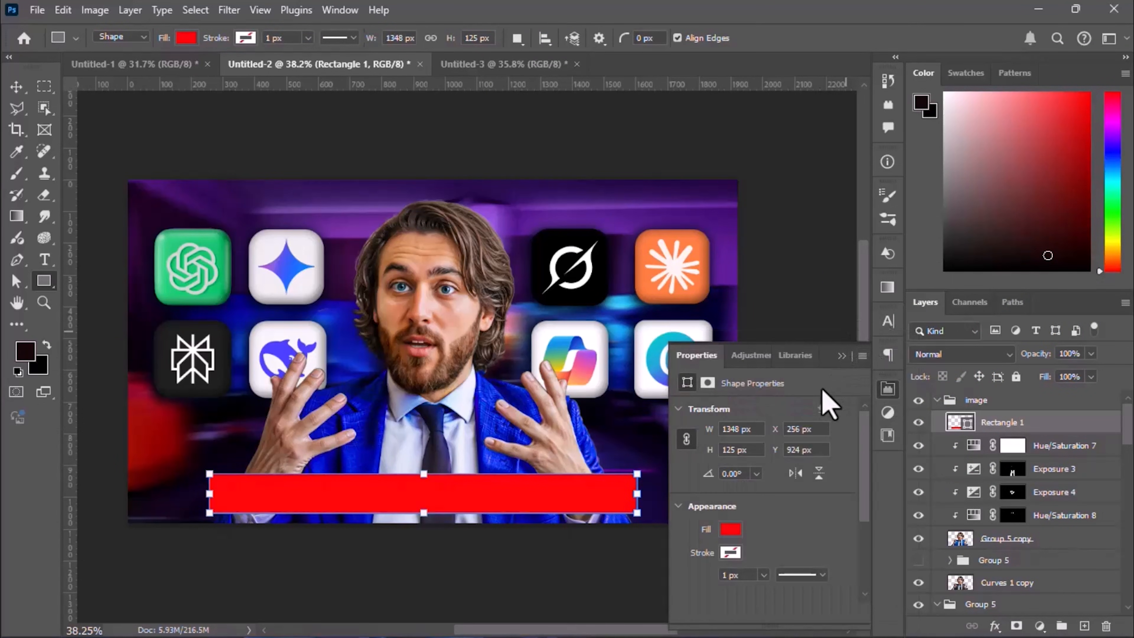
Round all four corners of the red rectangle with a 14 px radius and deselect it
scroll(793, 489, "down", 5)
scroll(522, 482, "up", 5)
left_click_drag(568, 630, 598, 629)
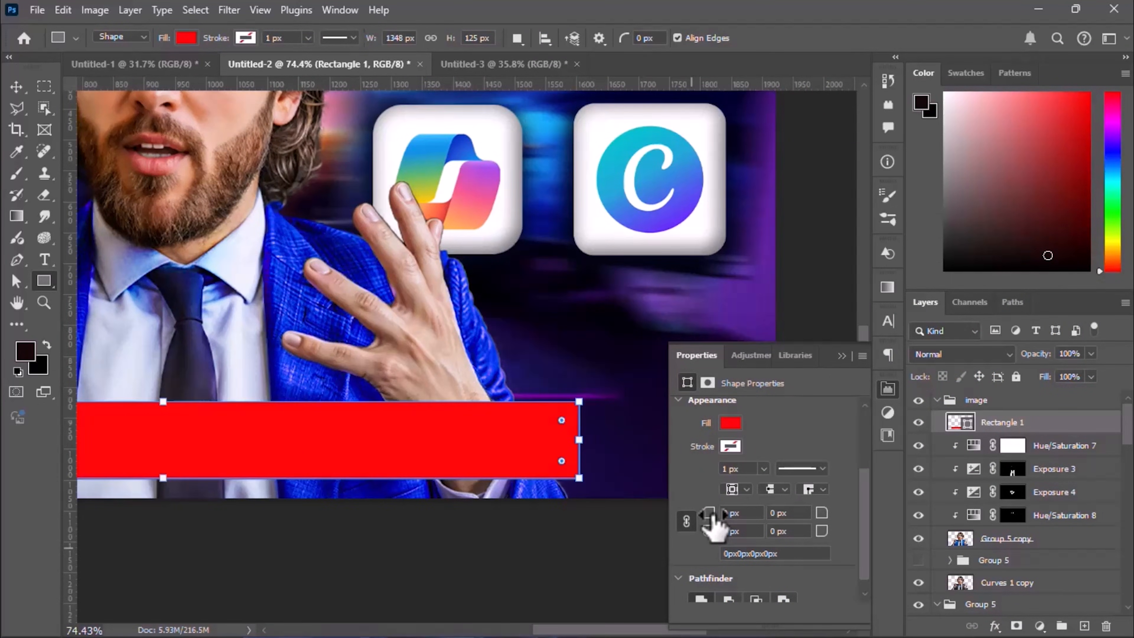
left_click_drag(713, 518, 726, 519)
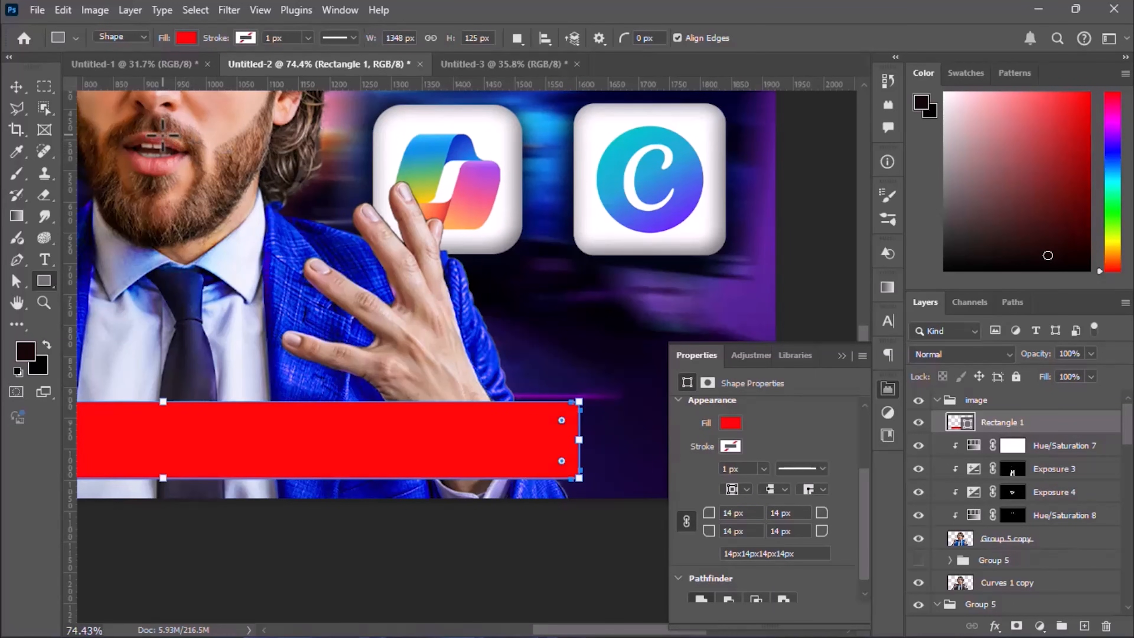
left_click(19, 93)
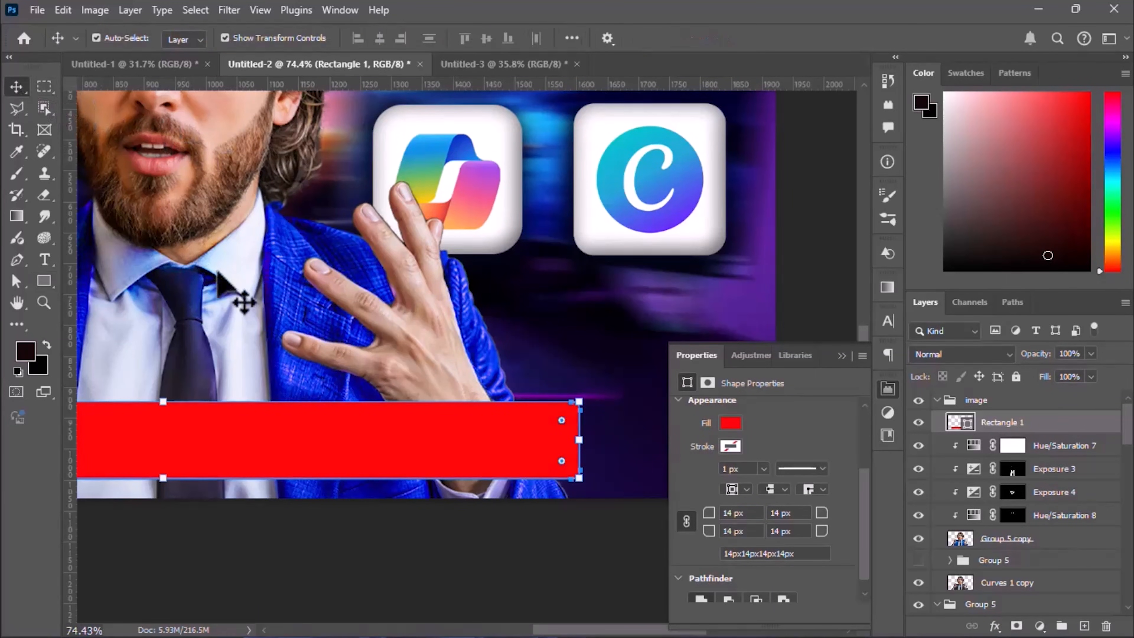
left_click(387, 540)
scroll(524, 463, "down", 10)
scroll(300, 388, "up", 4)
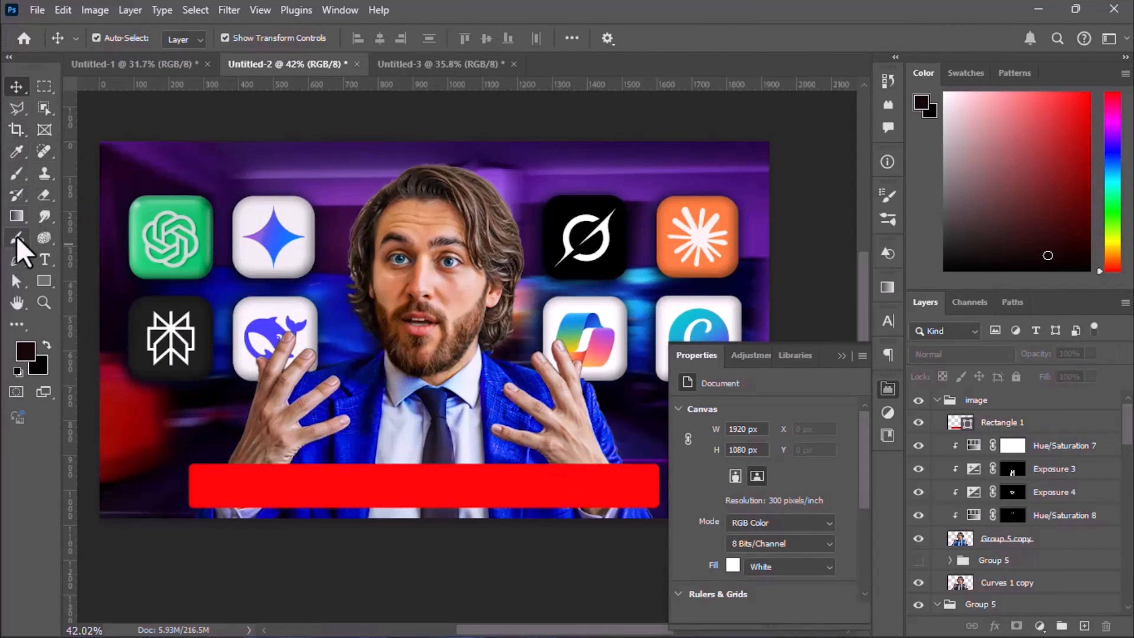
Add the text "MUST TRY THESE AI TOOLS" in Impact Regular at 29.04 pt over the red rectangle
left_click(45, 259)
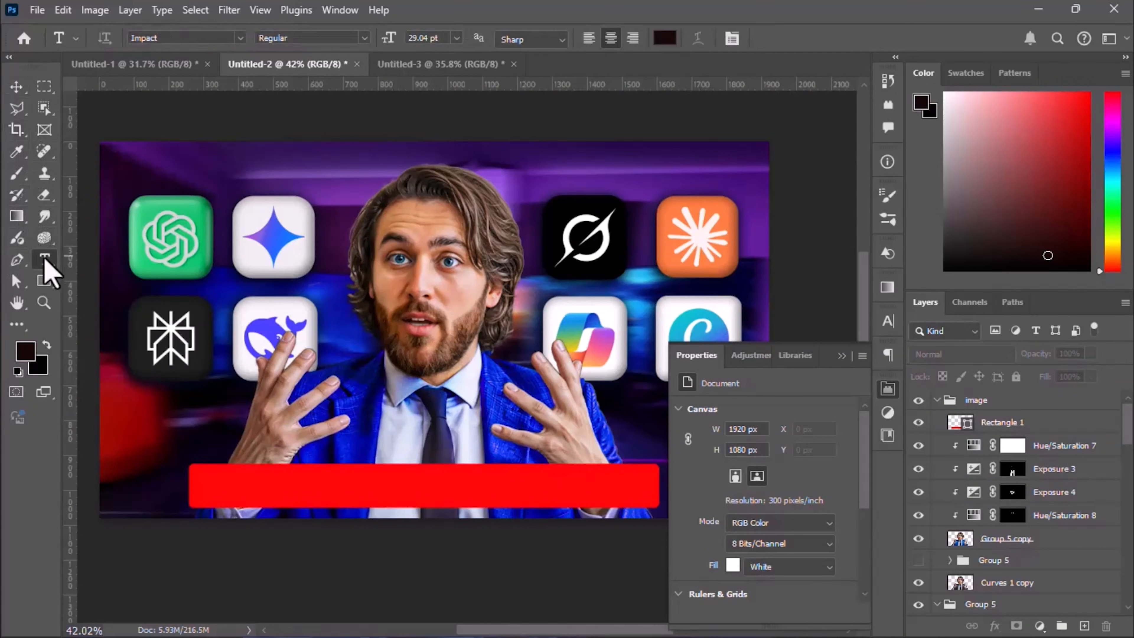
left_click(236, 478)
type("MUST TRY")
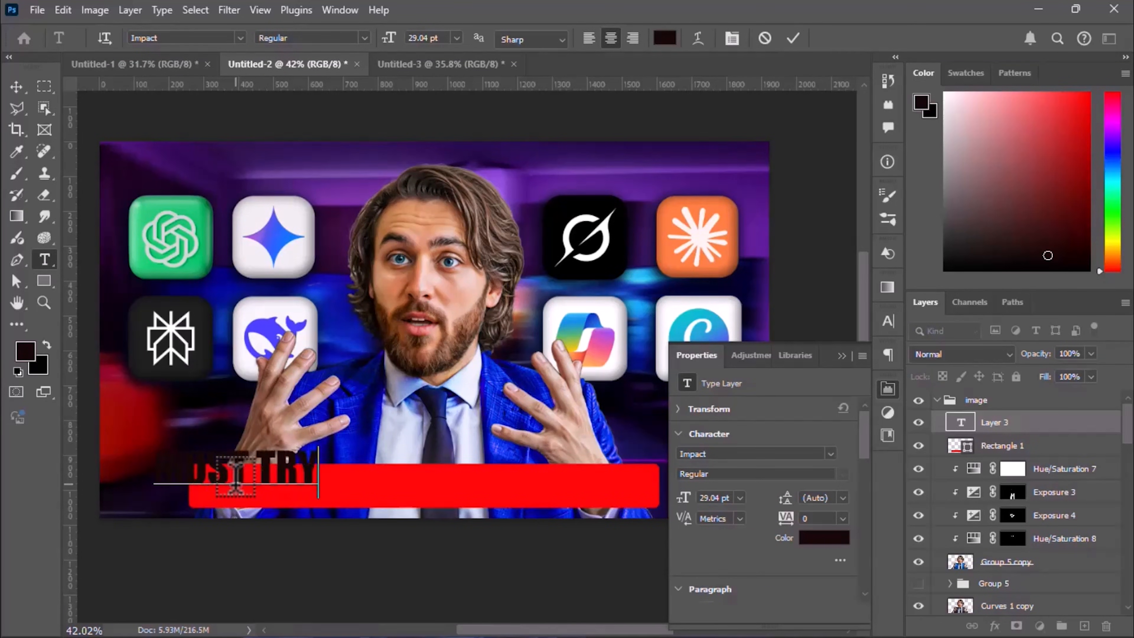
type(" THESE AI")
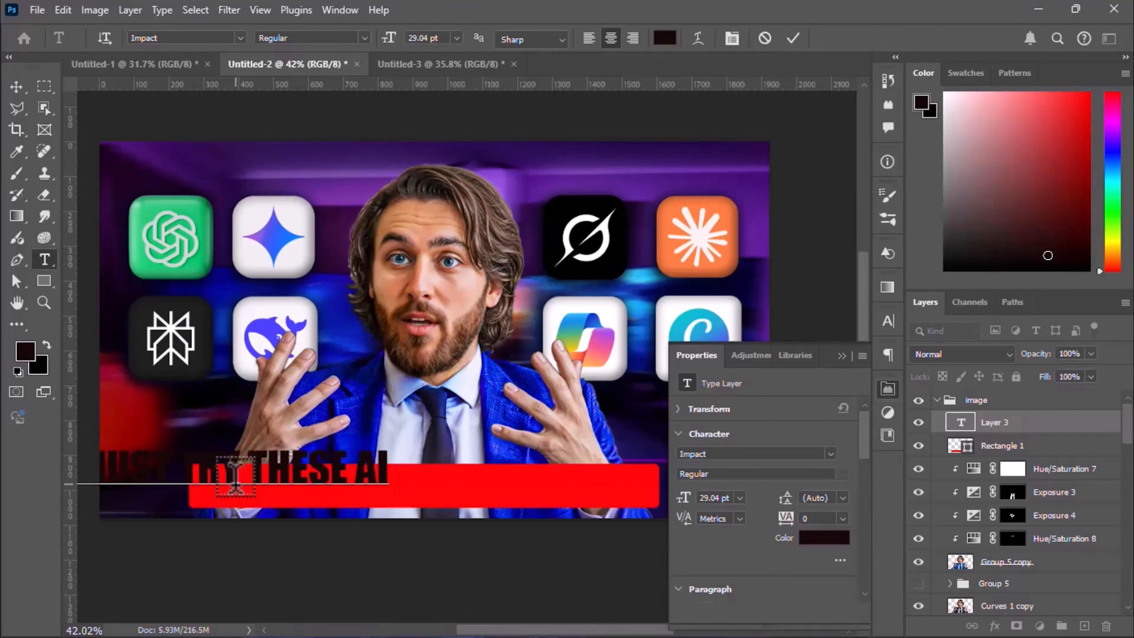
type(" TOOLS")
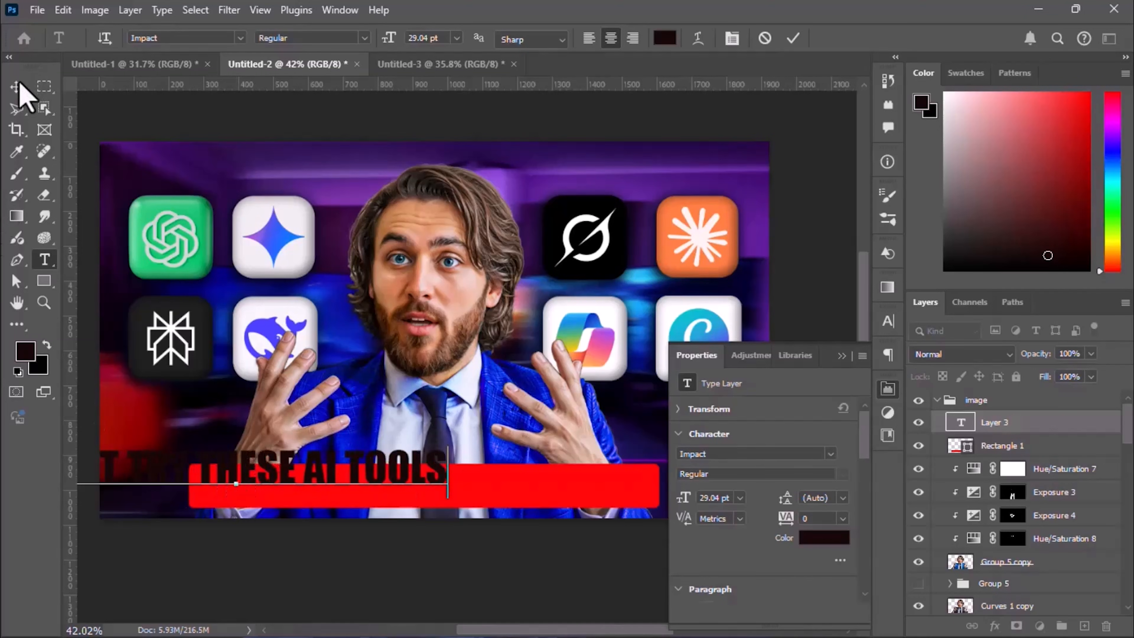
left_click(17, 86)
Move the headline text so it sits centred inside the red rectangle
left_click(887, 389)
left_click_drag(397, 475, 579, 492)
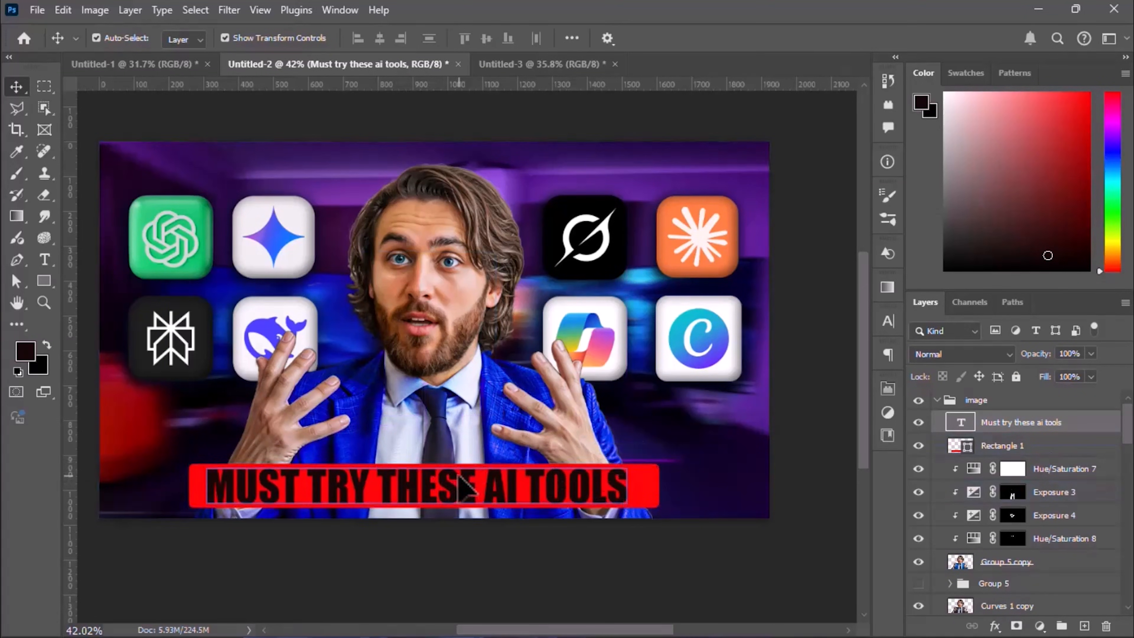
left_click_drag(398, 456, 404, 455)
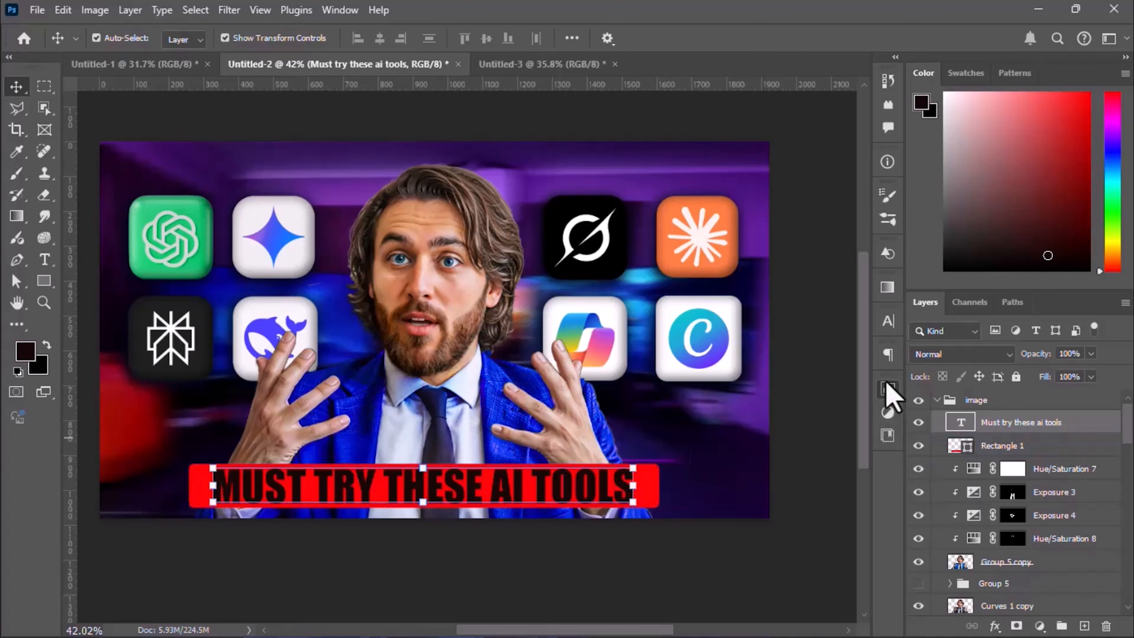
Change the headline text colour to white ffffff
left_click(885, 391)
left_click(842, 538)
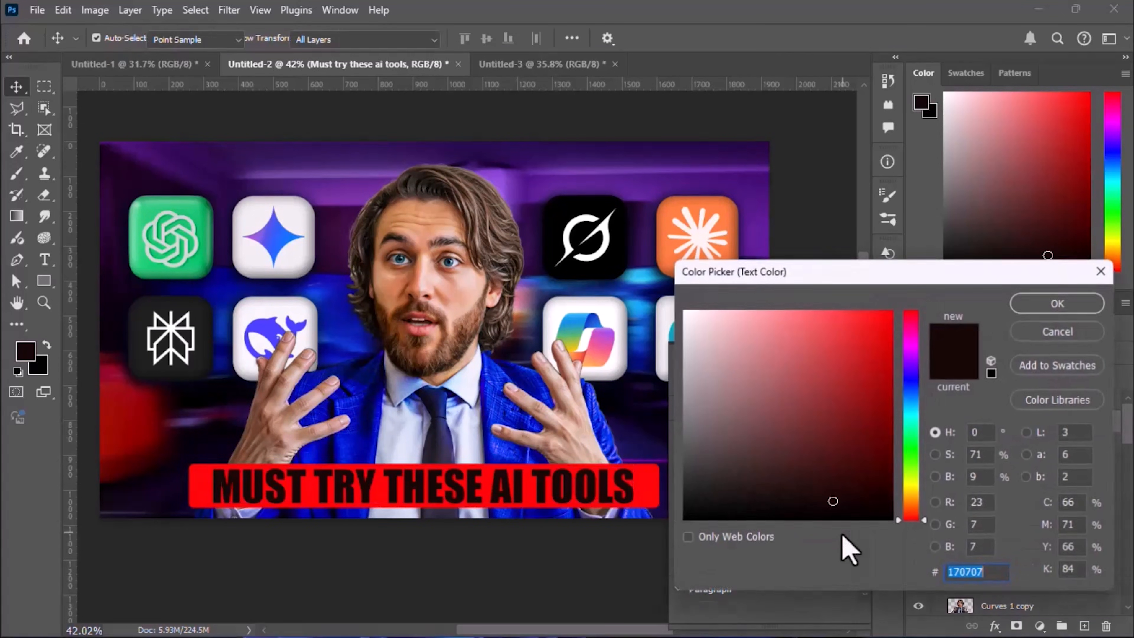
left_click(684, 310)
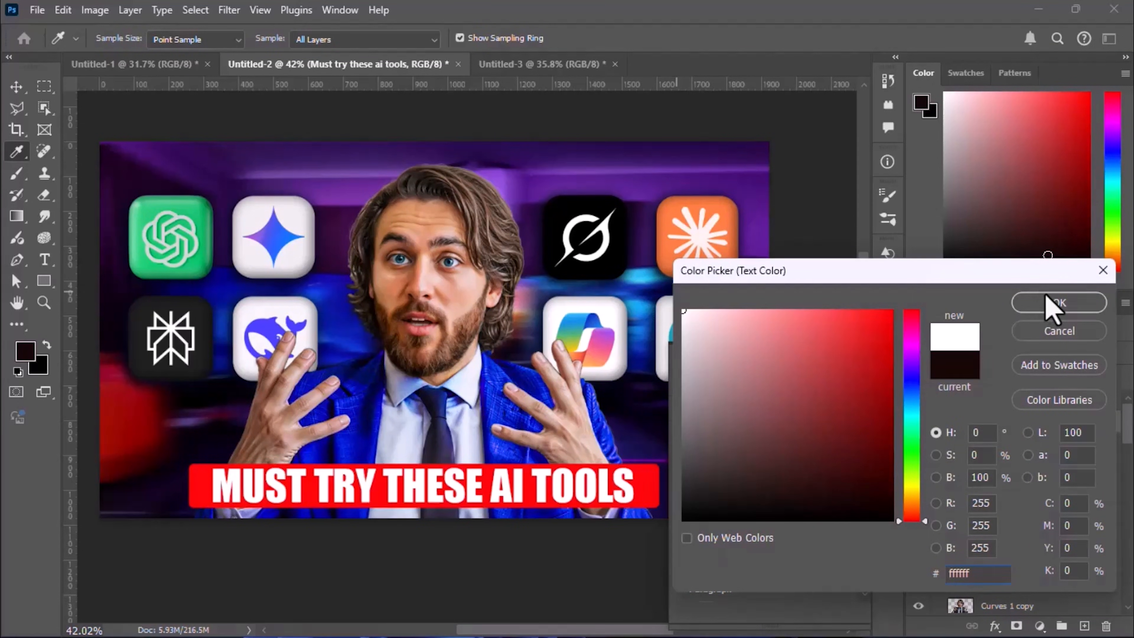
left_click(1051, 305)
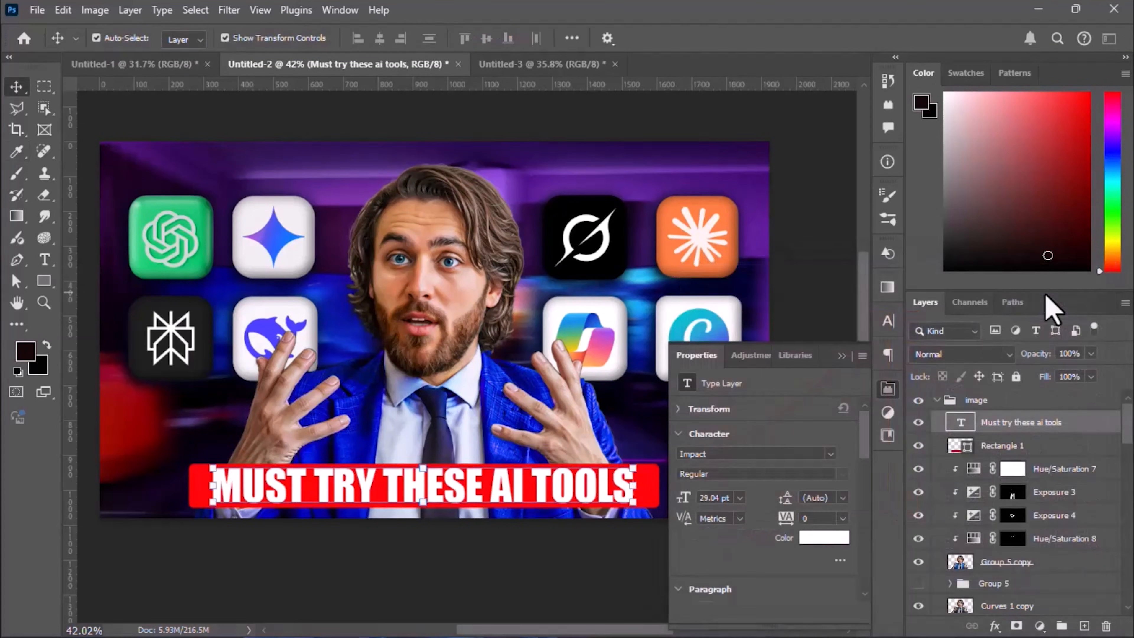
left_click(842, 355)
Narrow the red rectangle around the headline to about 1265 px wide and extend its height slightly
left_click(654, 488)
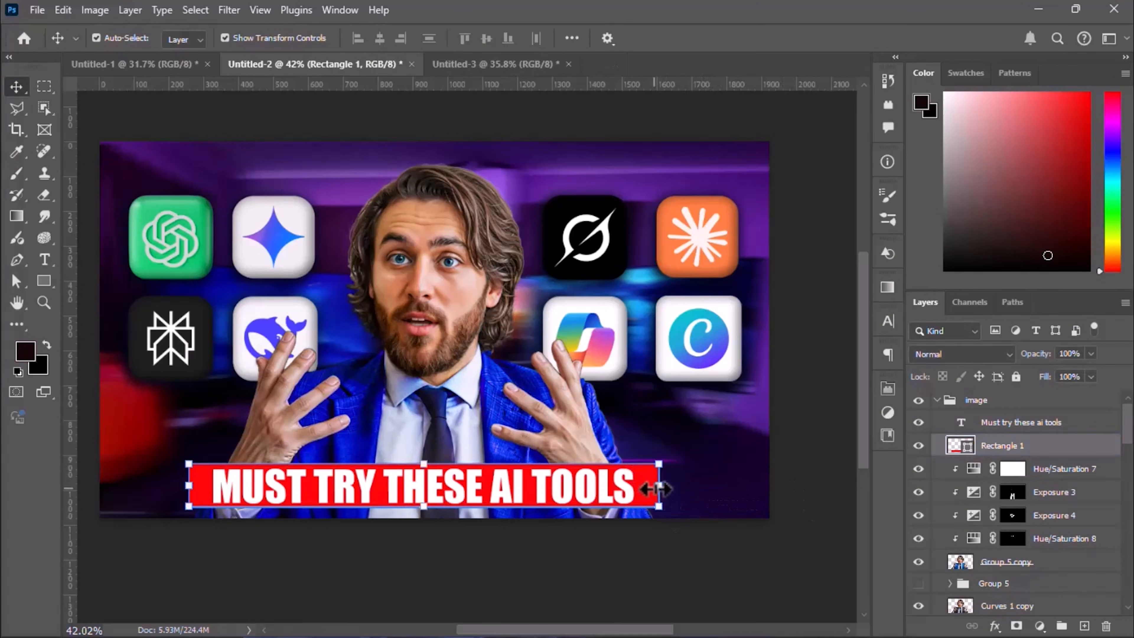
left_click_drag(658, 489, 641, 488)
left_click_drag(188, 489, 202, 488)
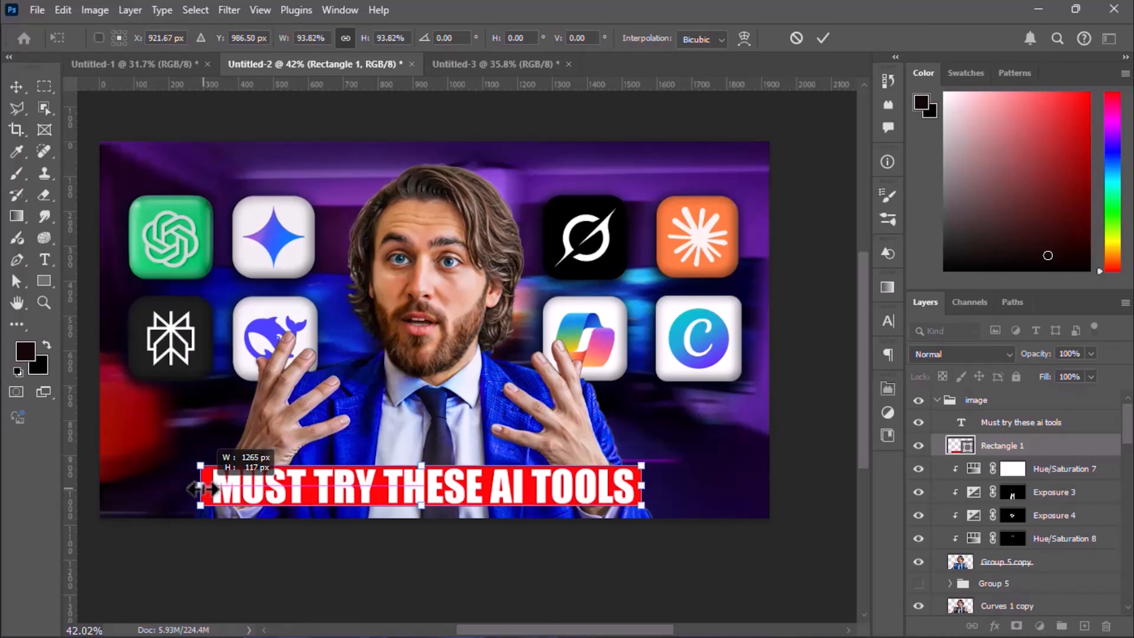
left_click_drag(422, 505, 424, 512)
key("Return")
Add a tight drop shadow to the headline text at 100% opacity, with a 5 px size and minimal distance and spread
left_click(543, 483)
scroll(543, 482, "up", 3)
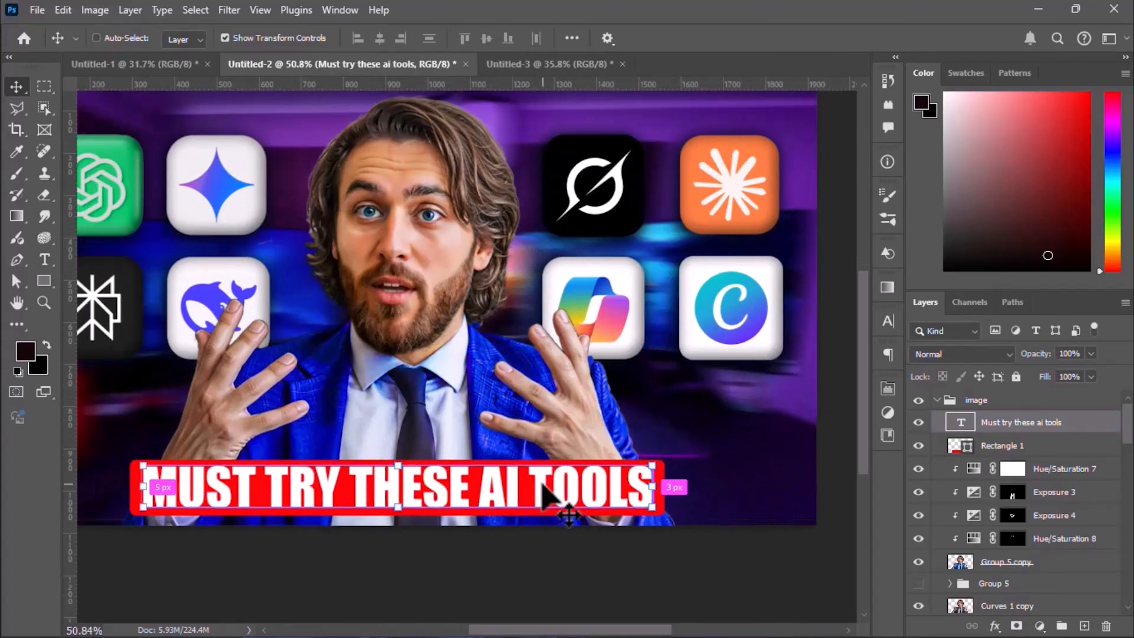
left_click(995, 628)
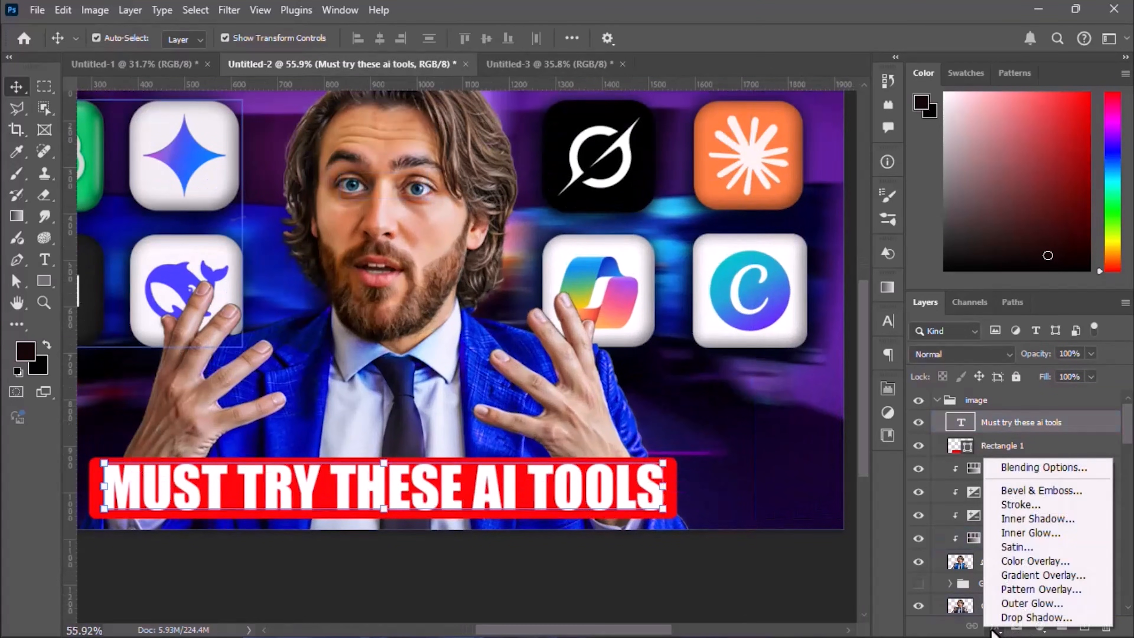
left_click(1013, 619)
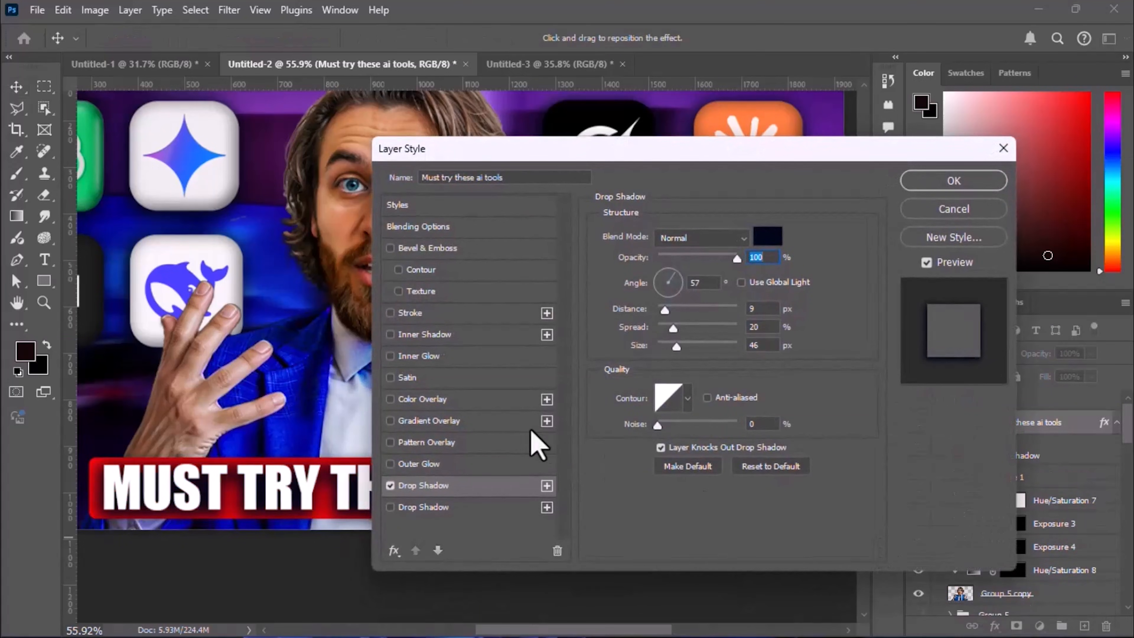
left_click_drag(673, 329, 628, 317)
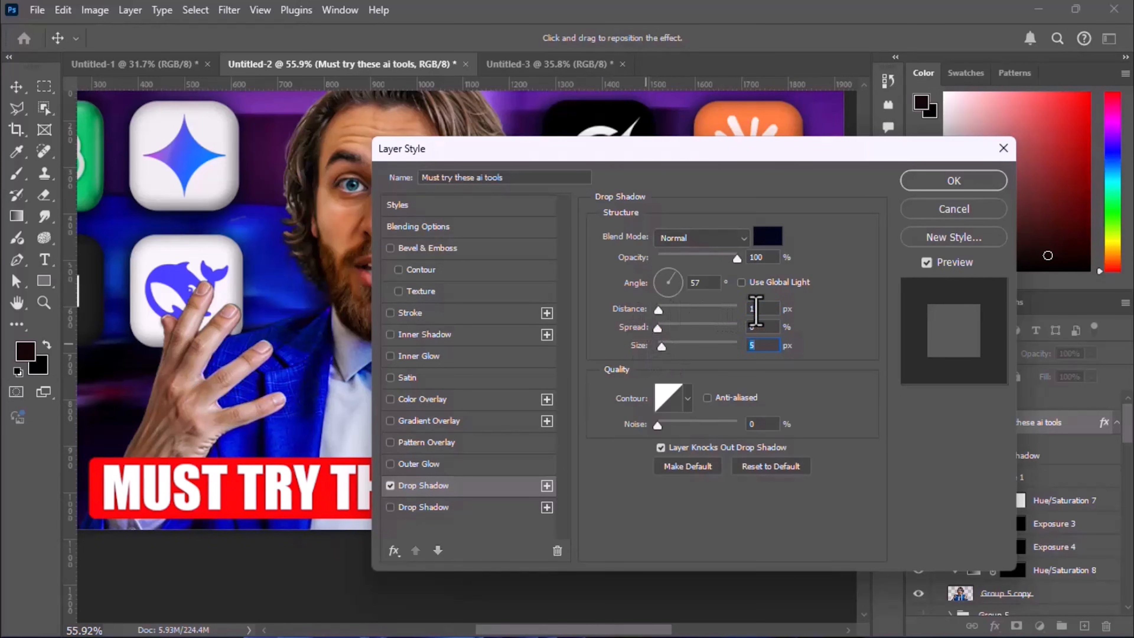
left_click(1002, 181)
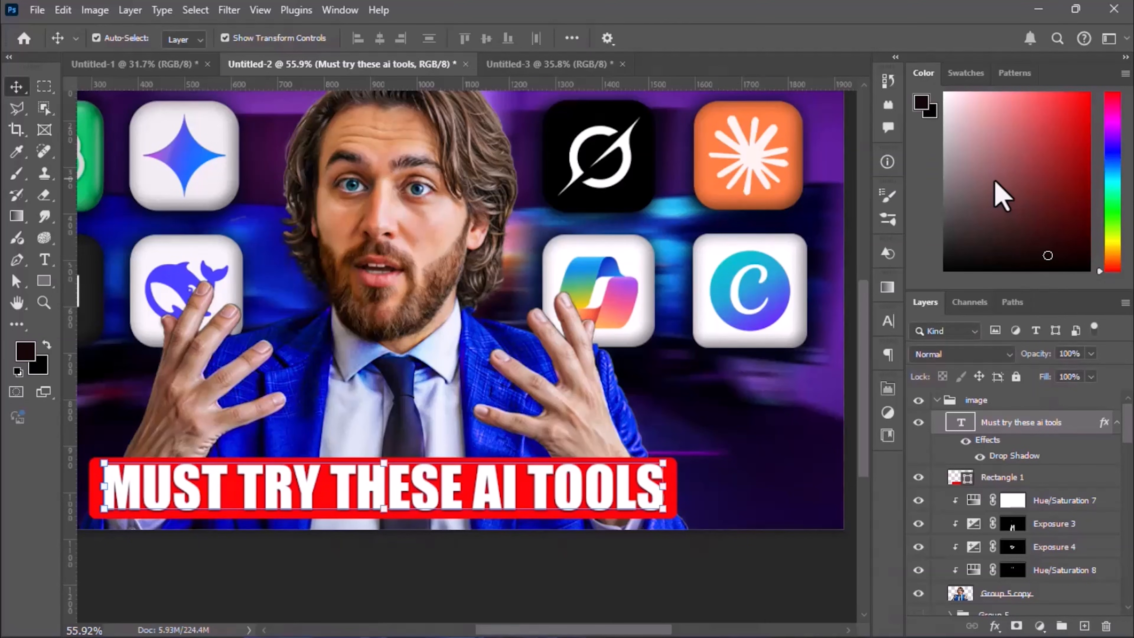
Create a new layer above Hue/Saturation 7, turn it into a Gradient Fill and open its gradient for editing
key("ctrl+0")
left_click(1047, 501)
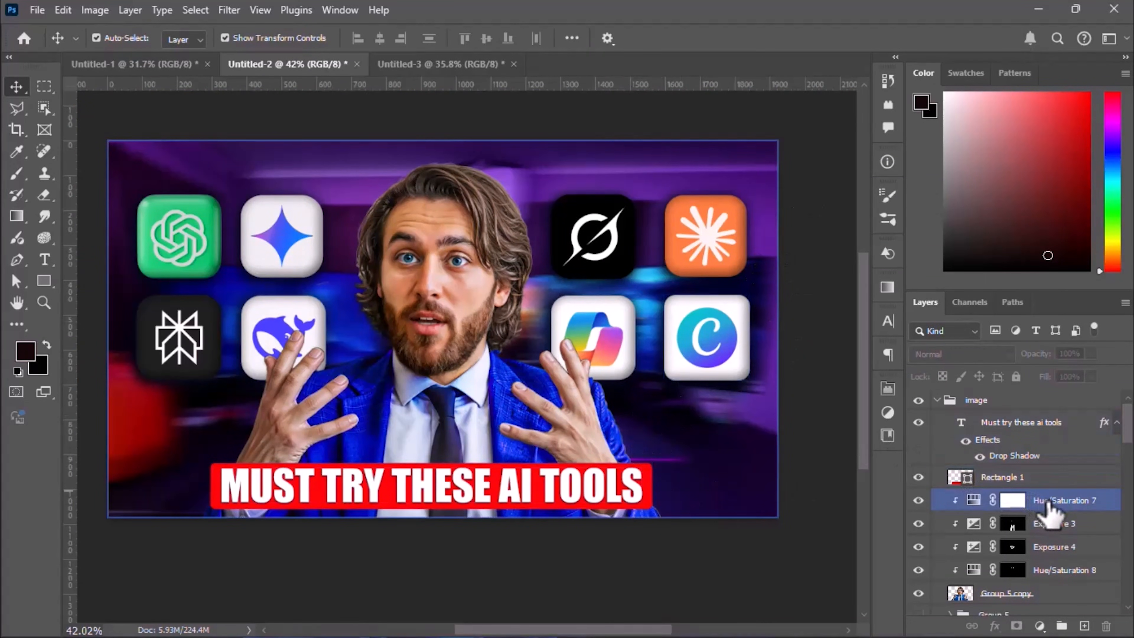
left_click(1048, 503)
left_click(1085, 626)
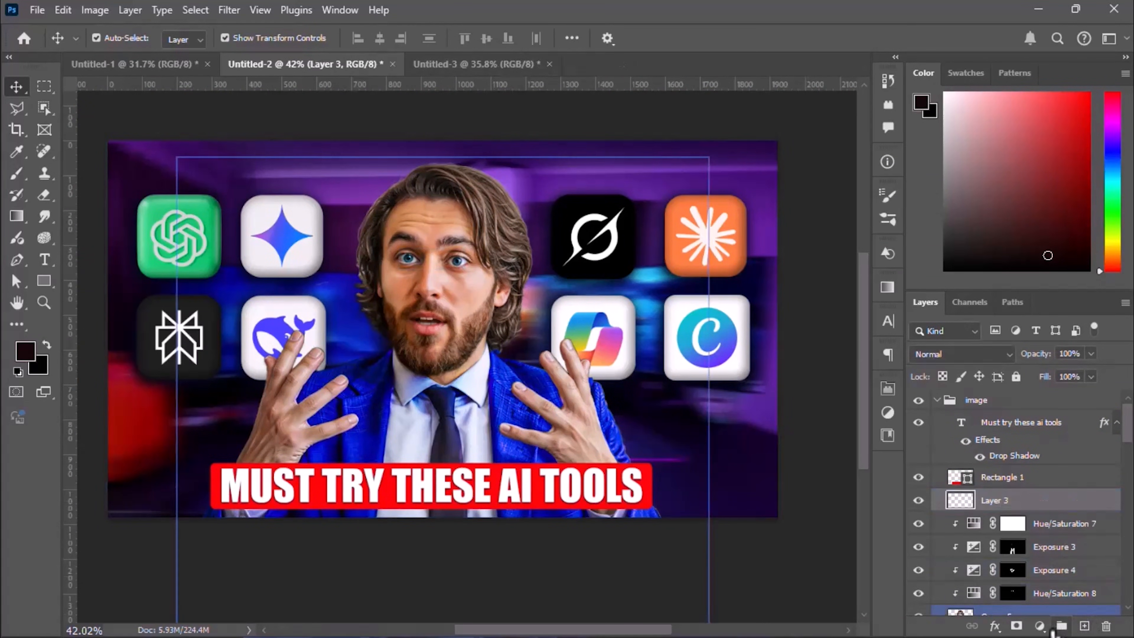
left_click(1040, 626)
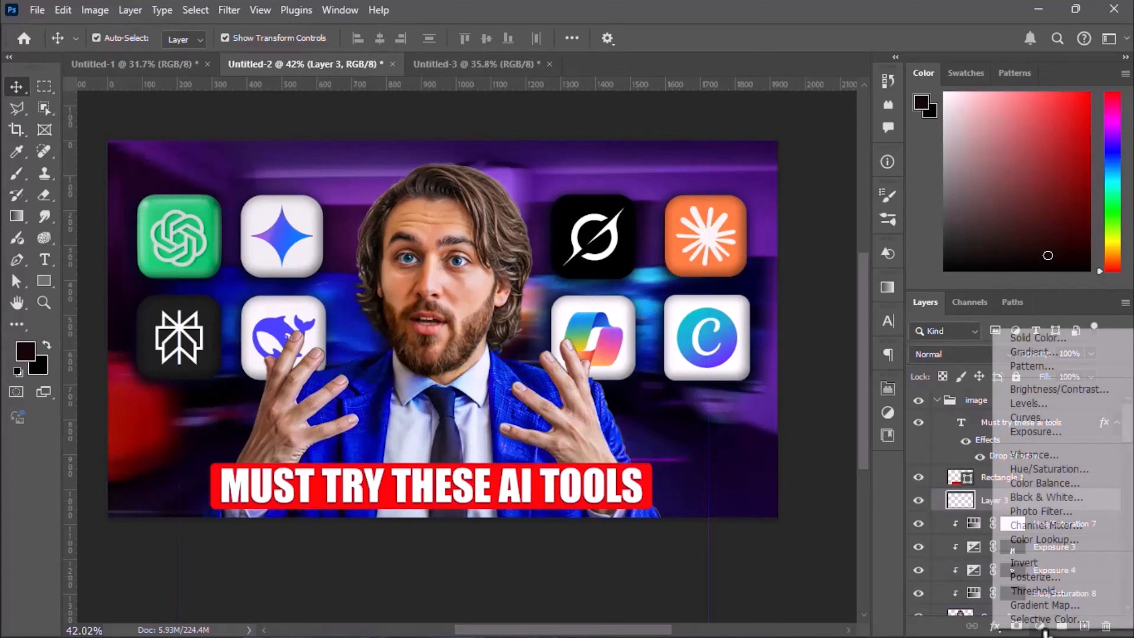
left_click(1033, 353)
left_click(871, 226)
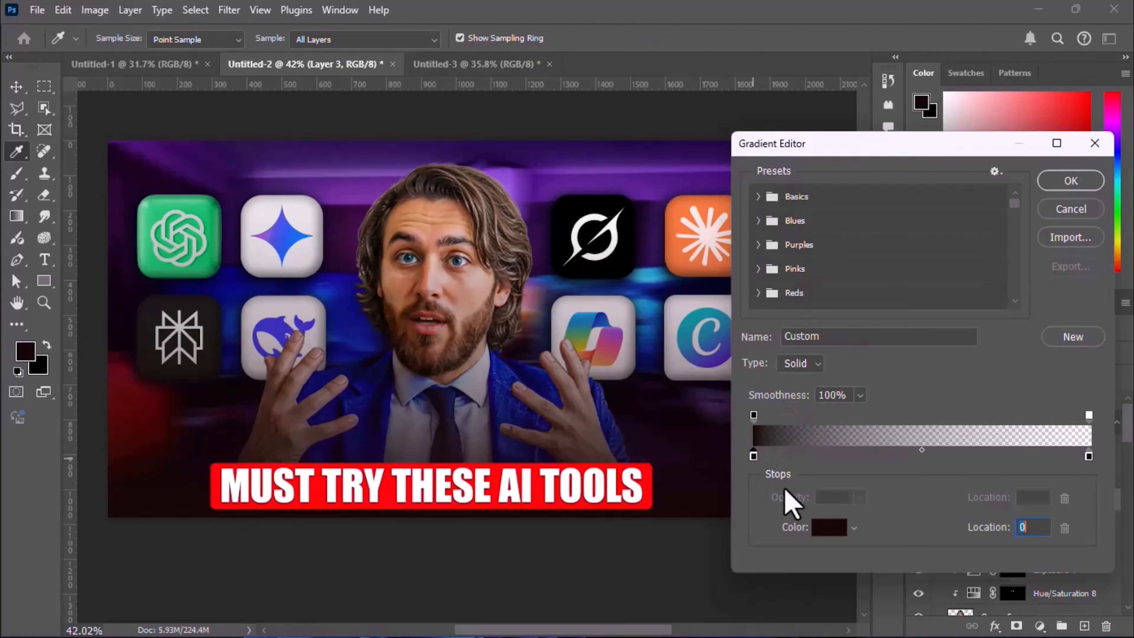
Set both the start and end colour stops of the gradient to black
left_click(823, 525)
left_click(684, 520)
left_click(1027, 312)
left_click(1089, 458)
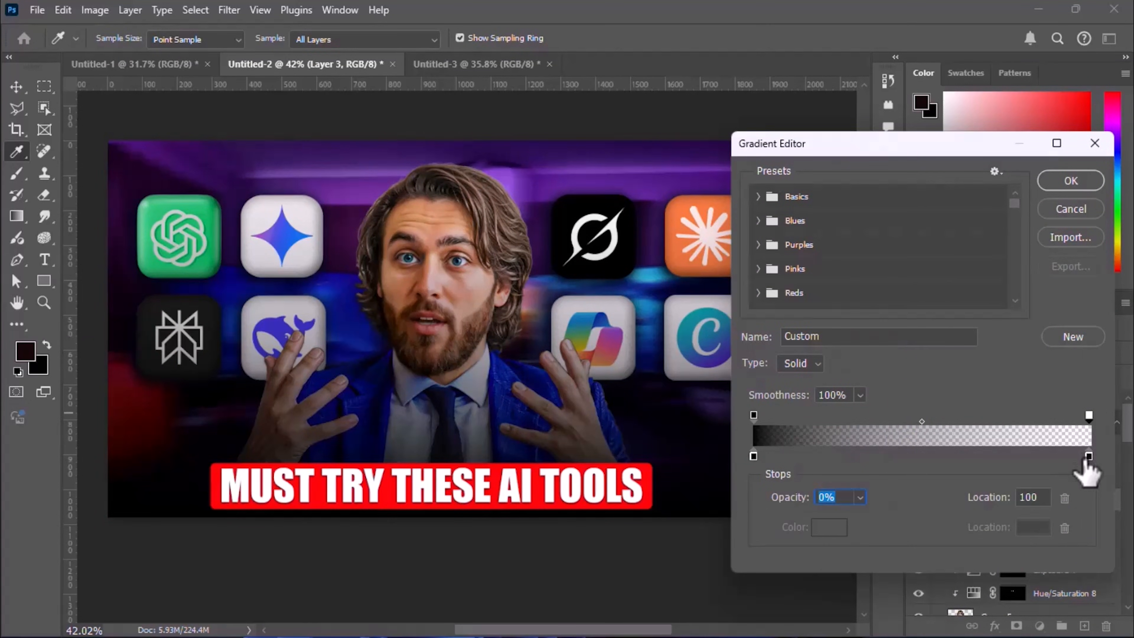
left_click(829, 528)
left_click_drag(688, 519, 683, 521)
left_click(1036, 306)
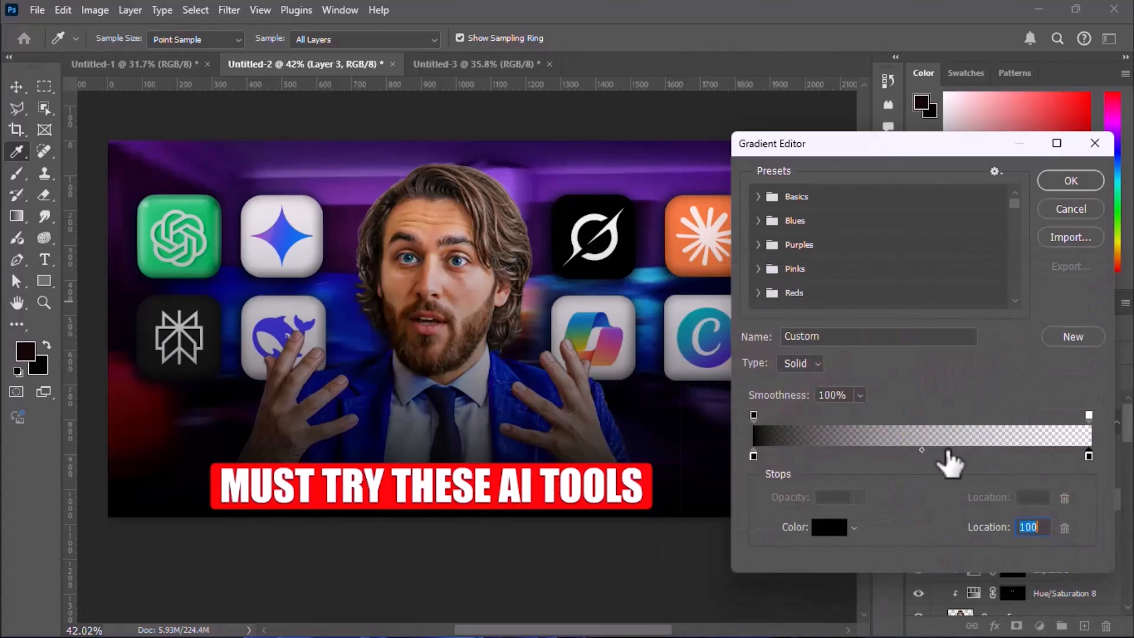
Shorten the black fade by moving its transparent opacity stop and end colour stop to about 36%, and apply the gradient fill
left_click_drag(1089, 415, 913, 417)
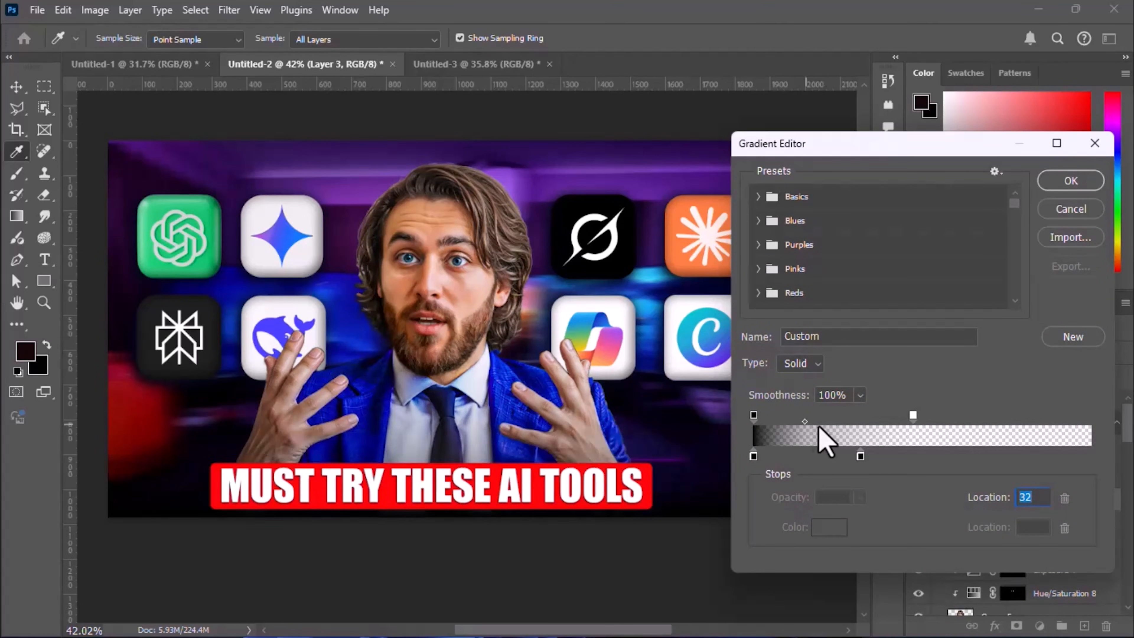
left_click_drag(760, 457, 861, 455)
left_click(754, 456)
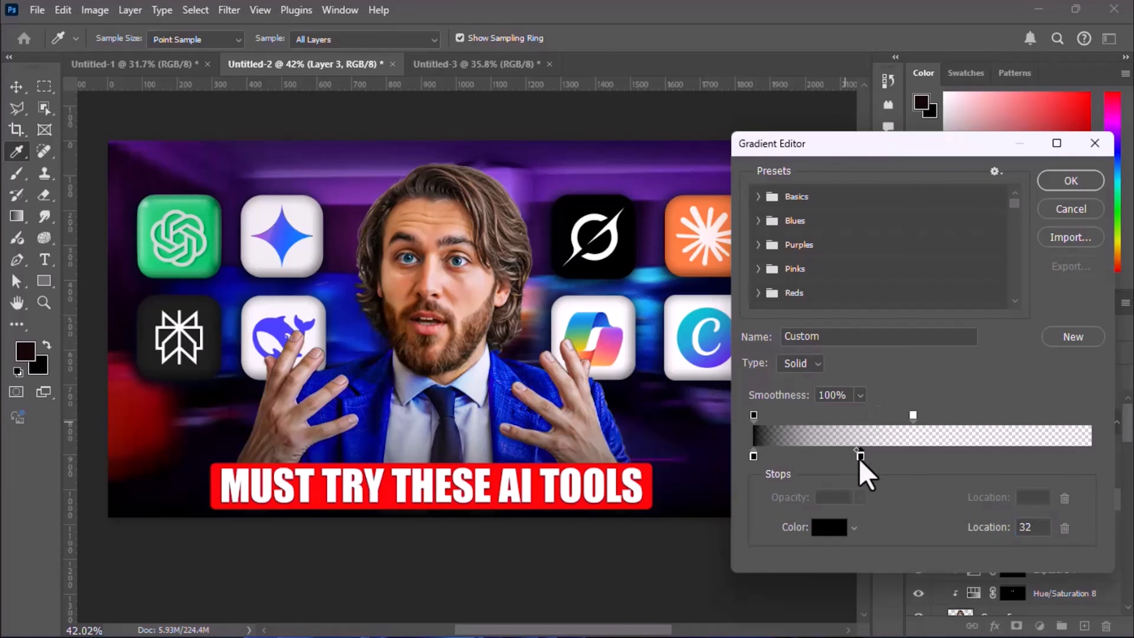
left_click_drag(912, 421, 874, 423)
left_click_drag(897, 456, 872, 455)
left_click(871, 421)
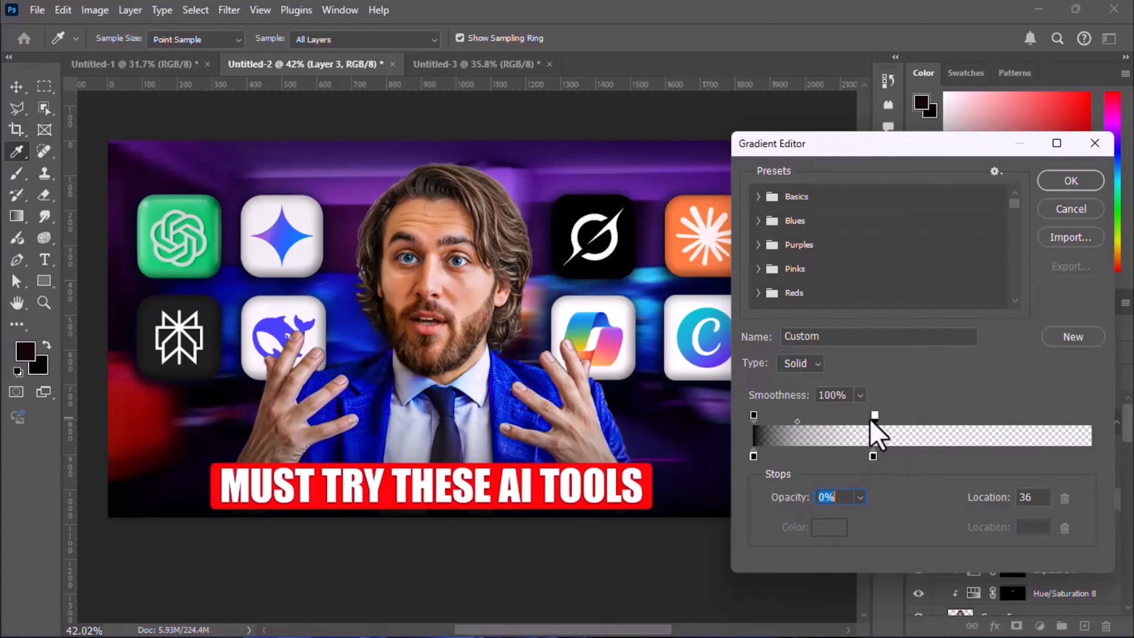
mouse_move(801, 423)
left_mouse_down()
mouse_move(818, 425)
mouse_move(803, 424)
left_mouse_up()
left_click(1070, 181)
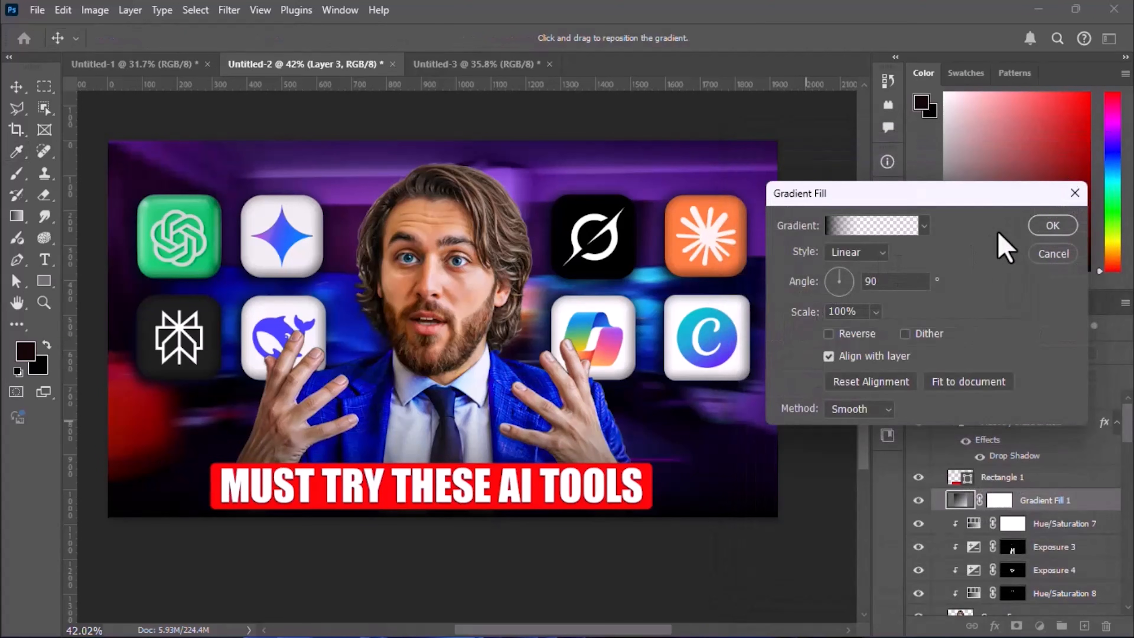
left_click(1043, 226)
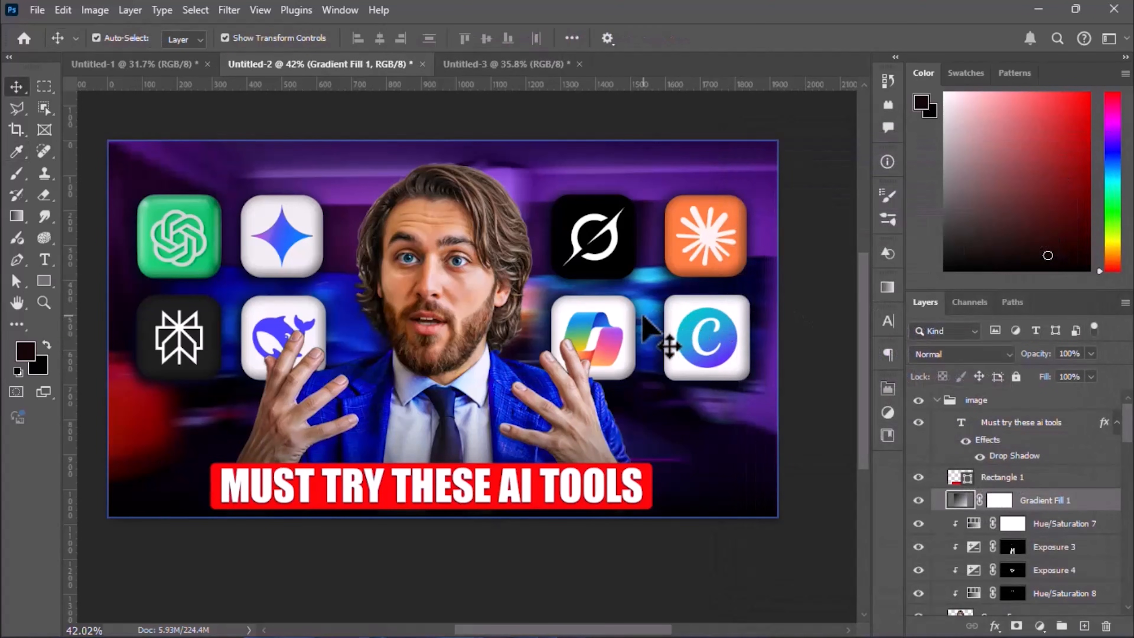
scroll(644, 317, "down", 1)
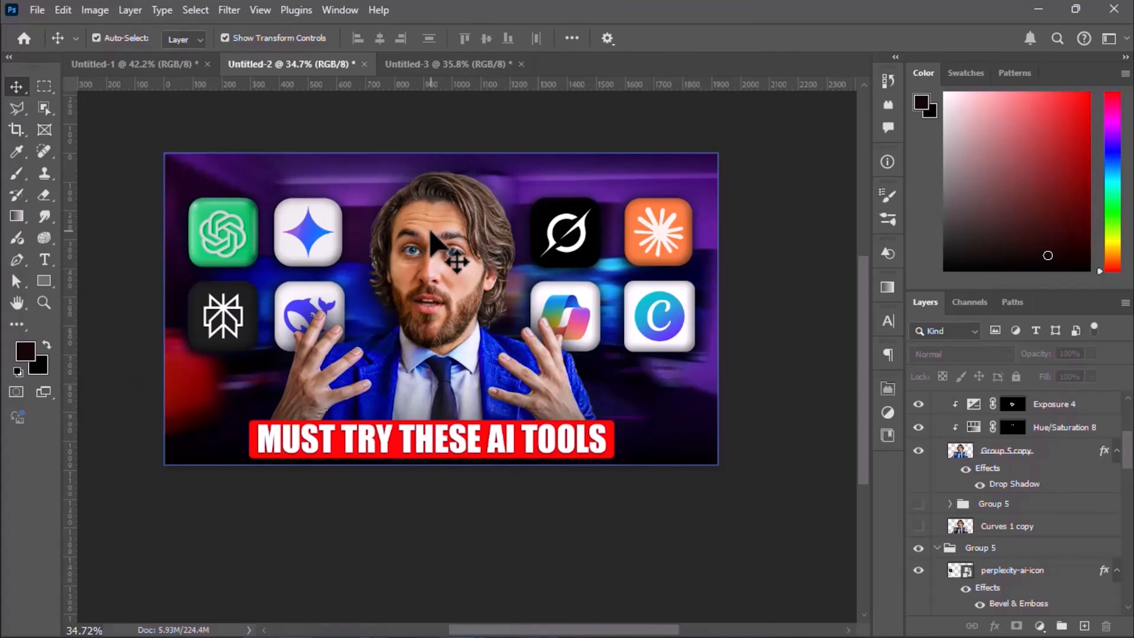
scroll(440, 250, "up", 3)
scroll(431, 232, "up", 1)
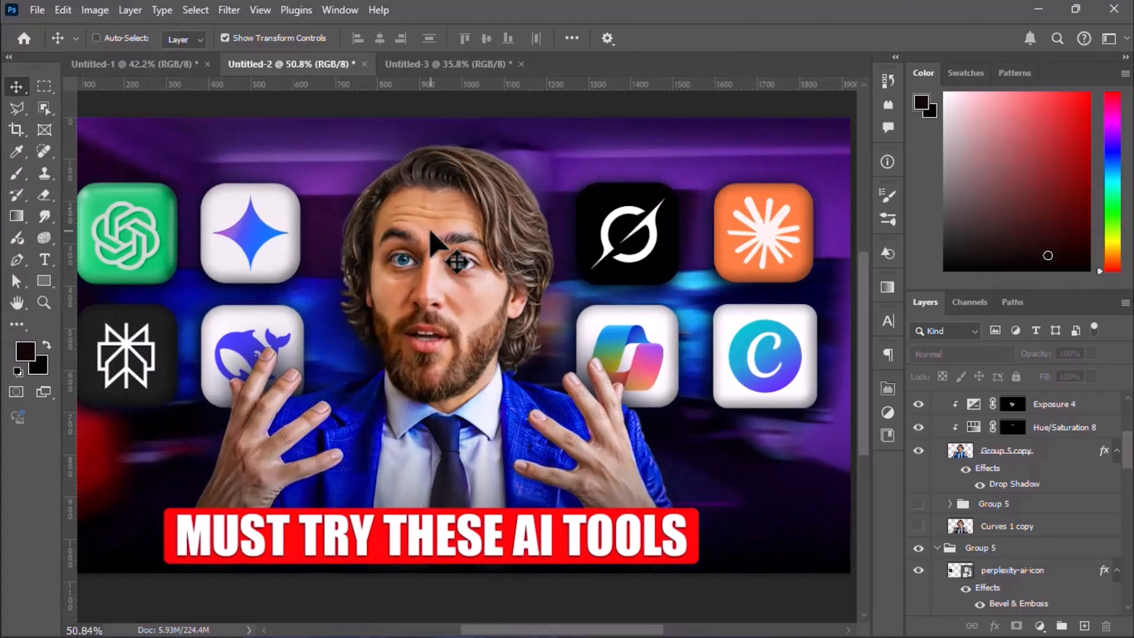